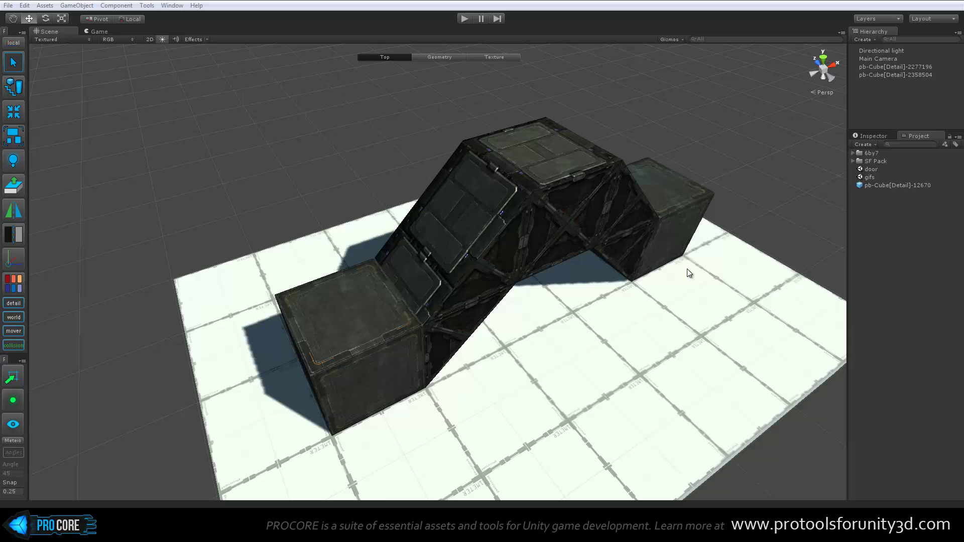
Step: Select the arch mesh and move it along one axis and back
alt+drag(687, 272, 556, 317)
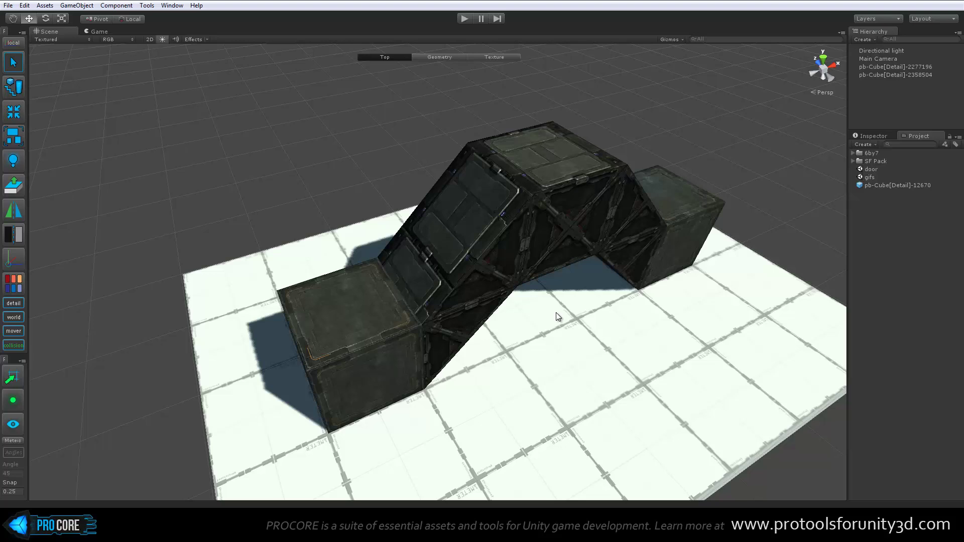
click(522, 261)
alt+drag(512, 252, 467, 216)
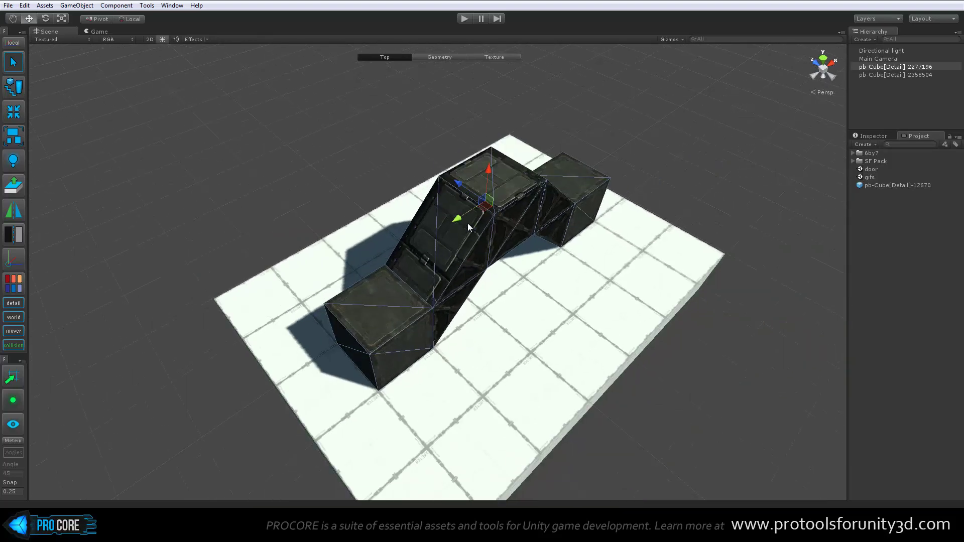
mouse_move(461, 182)
mouse_down()
mouse_move(626, 267)
mouse_move(529, 266)
mouse_move(517, 307)
mouse_up()
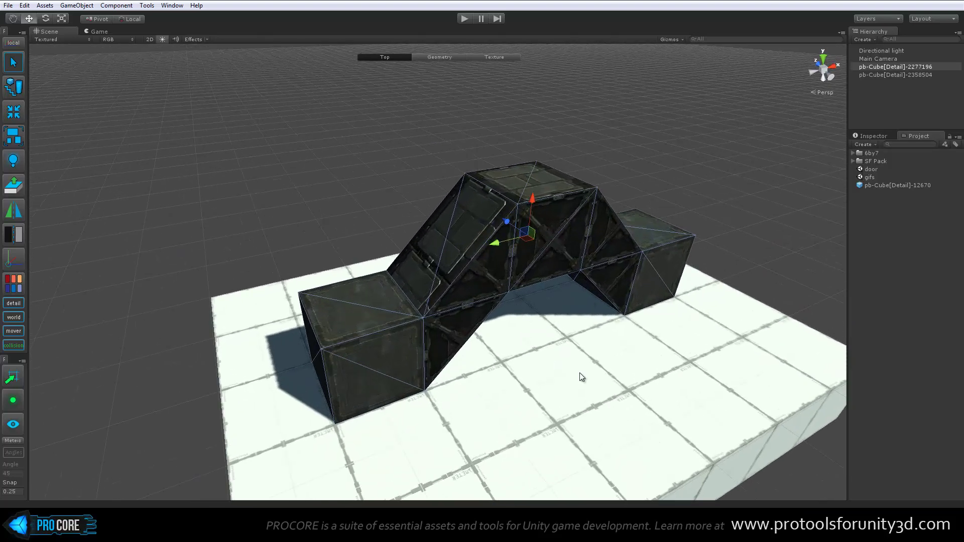
alt+drag(588, 300, 525, 336)
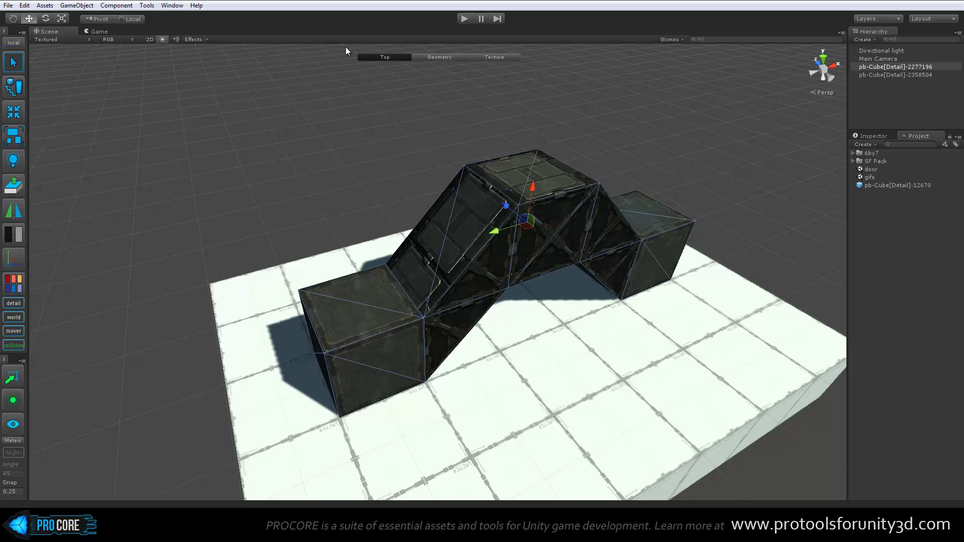
Step: Cycle among geometry, texture and top-level editing using the toolbar and G, J, Escape
click(443, 58)
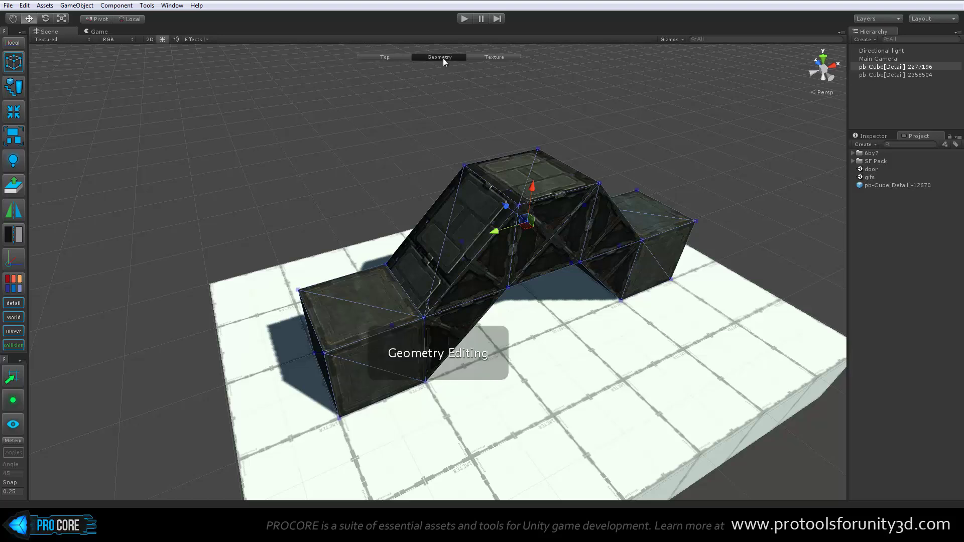
click(487, 57)
click(418, 56)
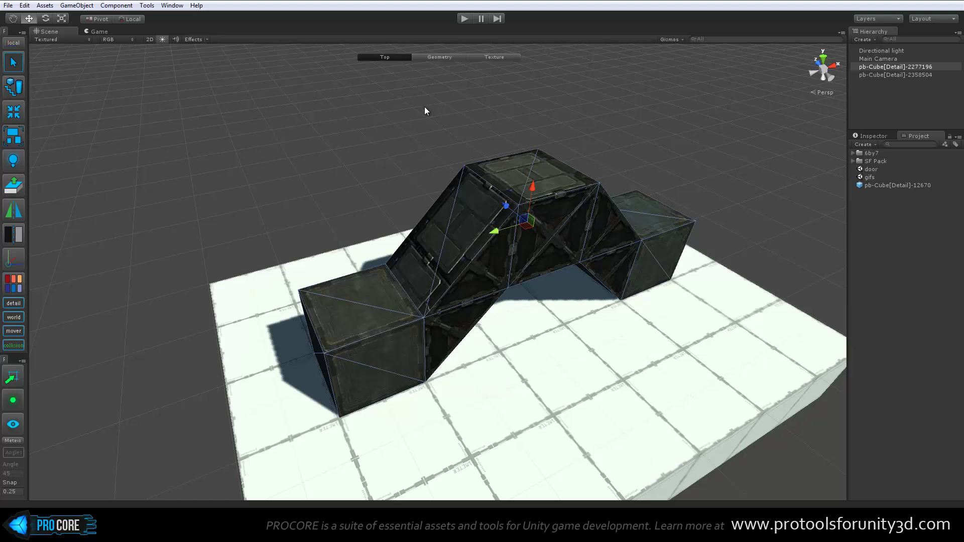
key(g)
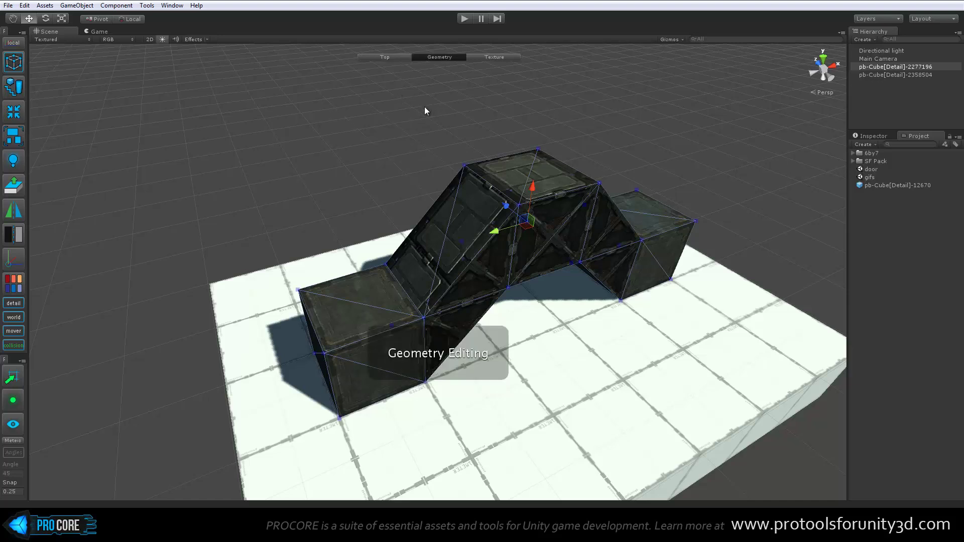
key(g)
key(g)
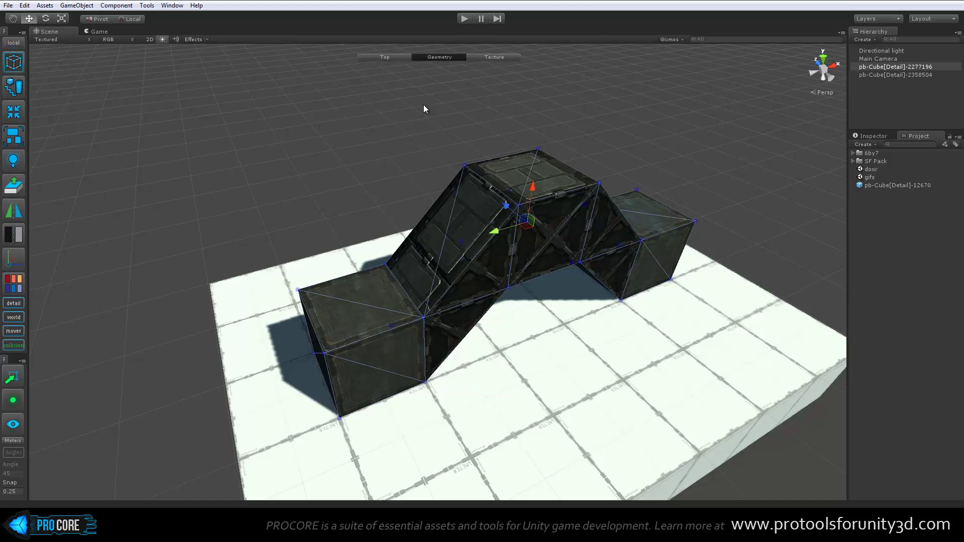
key(j)
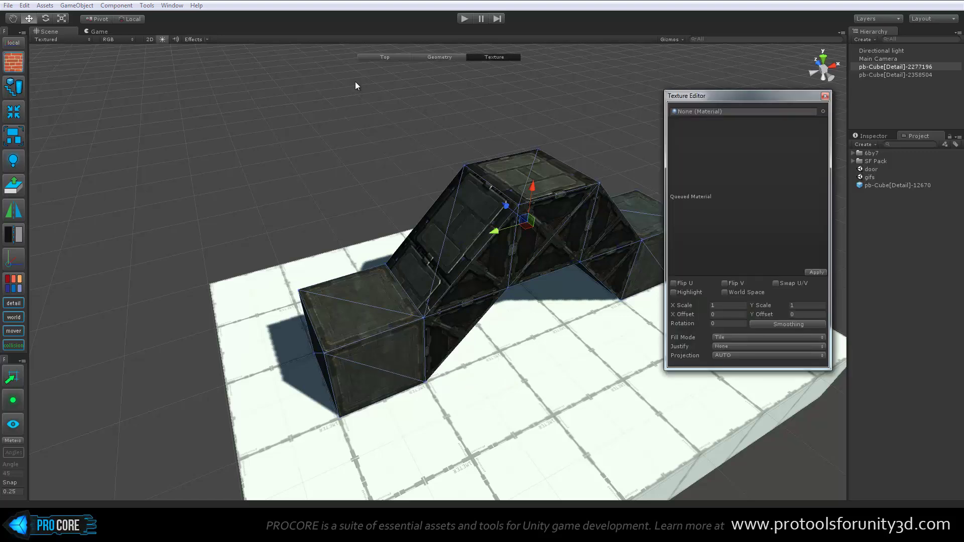
key(Escape)
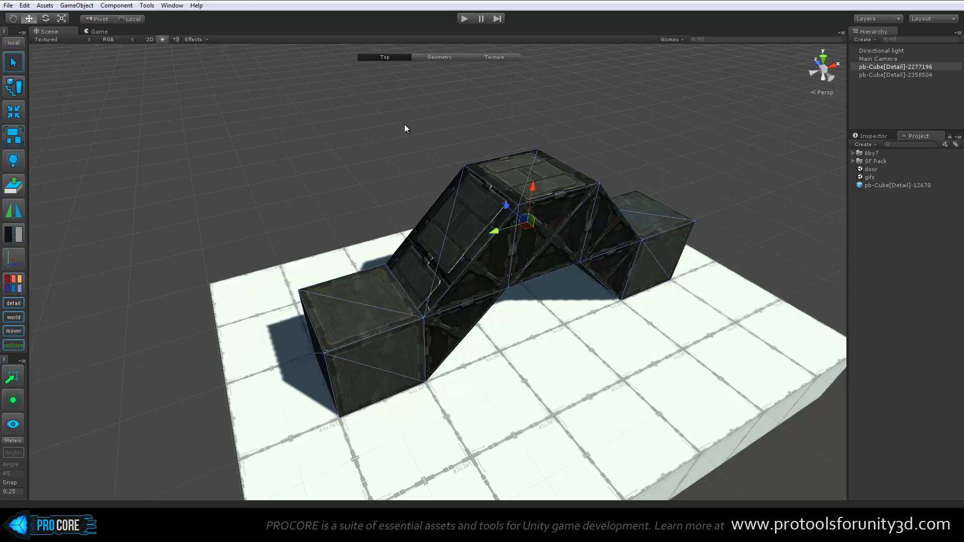
mouse_move(401, 95)
alt+mouse_down()
mouse_move(390, 157)
mouse_move(433, 156)
mouse_move(405, 215)
alt+mouse_up()
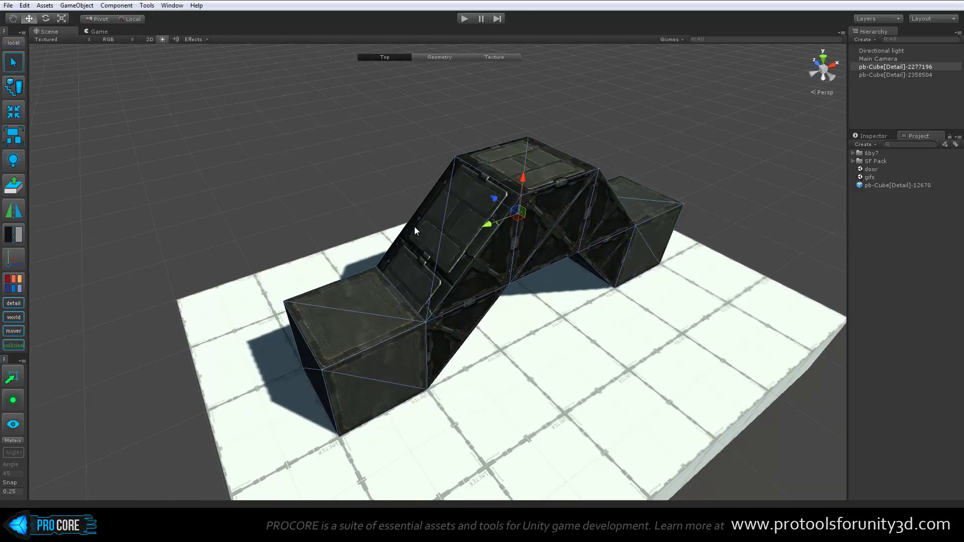
Step: Enter geometry mode, frame the arch, select its faces, then box-select the slope vertices
key(g)
key(f)
alt+drag(414, 207, 383, 208)
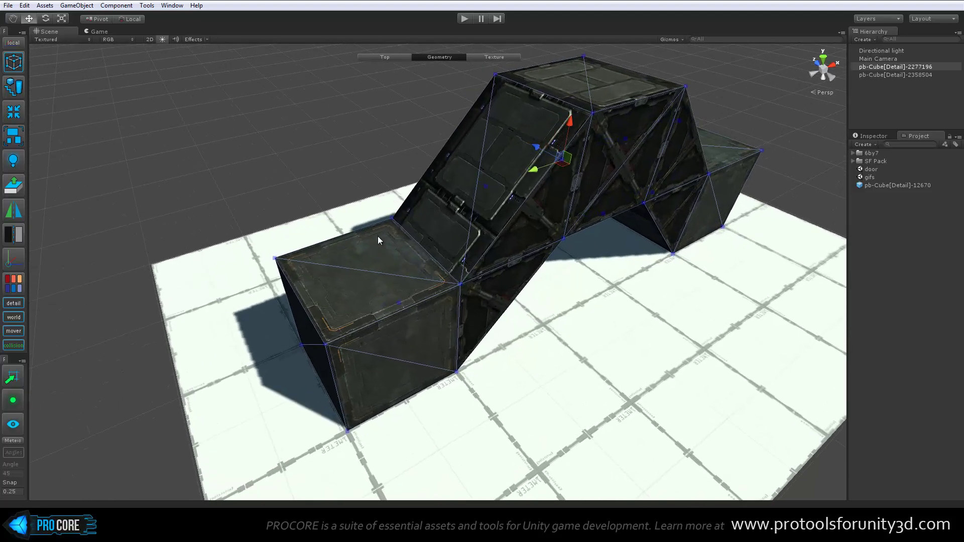
click(377, 236)
alt+drag(459, 240, 490, 184)
click(491, 188)
click(553, 150)
alt+drag(553, 151, 604, 202)
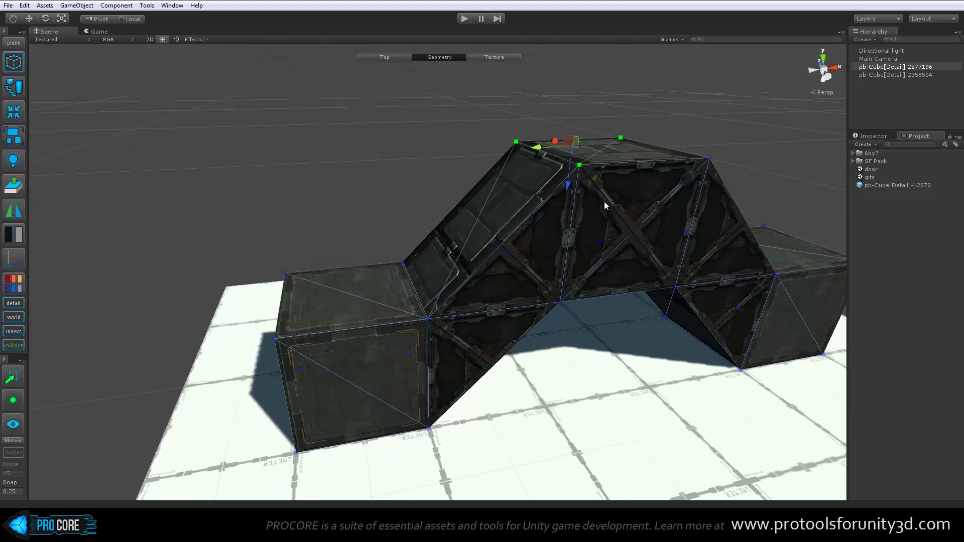
click(759, 205)
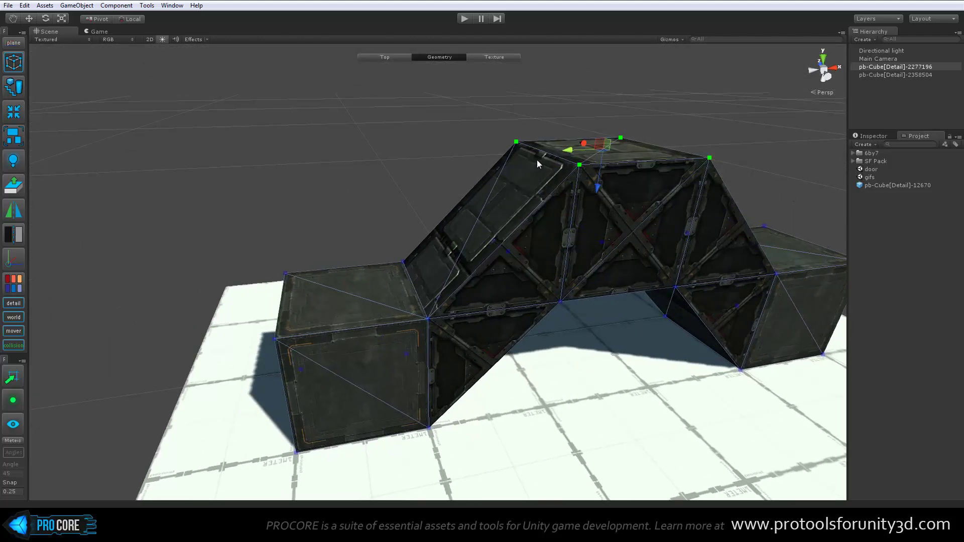
click(652, 188)
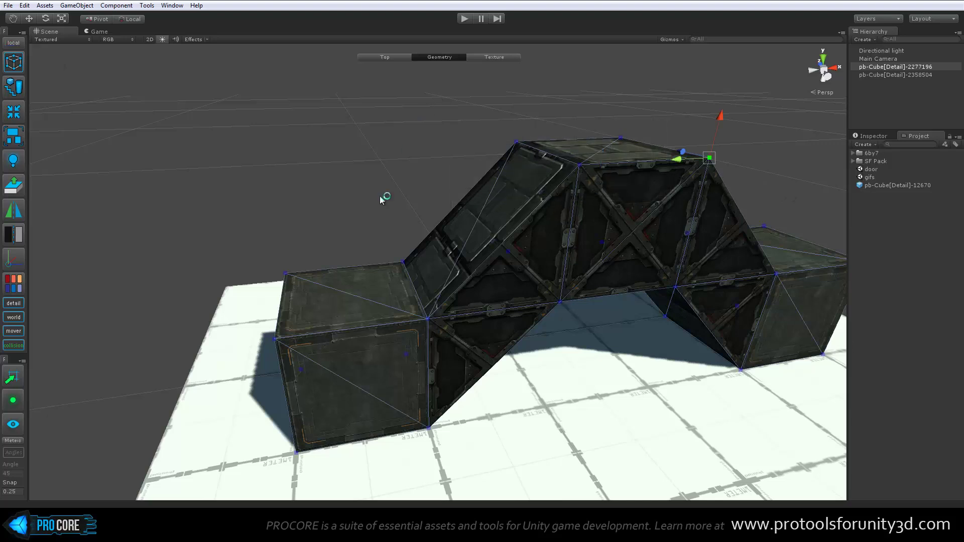
drag(360, 220, 579, 357)
mouse_move(352, 229)
alt+mouse_down()
mouse_move(382, 257)
mouse_move(372, 278)
alt+mouse_up()
Step: Cycle handle alignment through world, plane and local, ending on world (global)
click(11, 43)
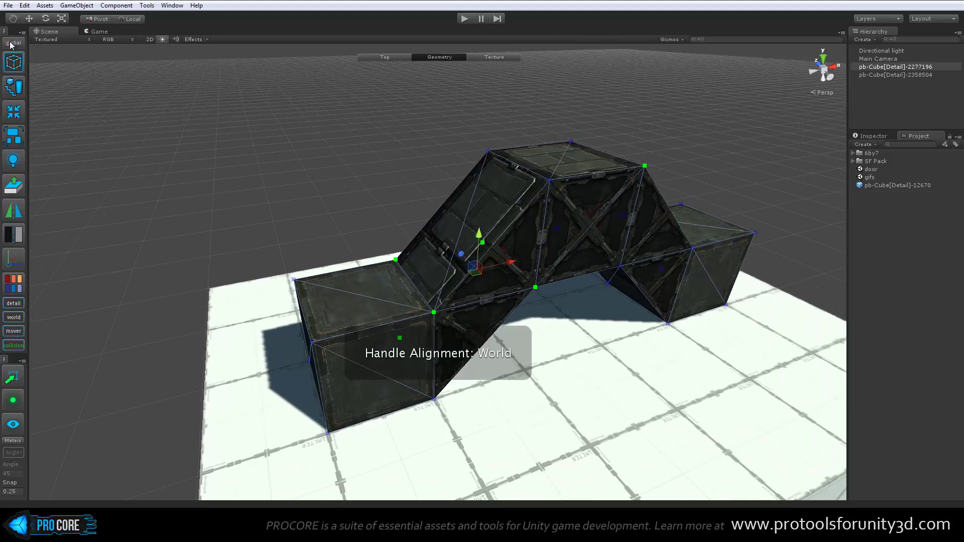
alt+right_drag(323, 209, 377, 220)
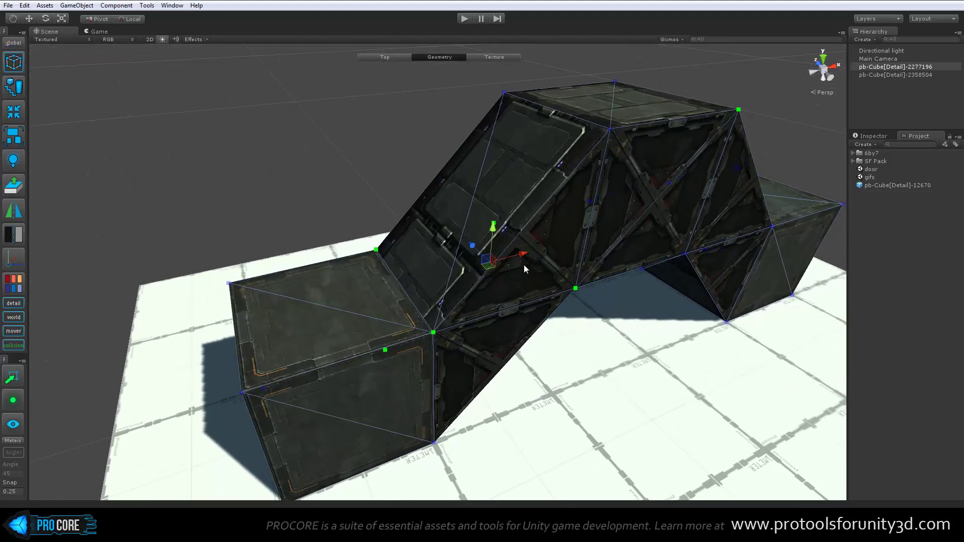
mouse_move(545, 287)
alt+mouse_down()
mouse_move(413, 317)
mouse_move(519, 305)
alt+mouse_up()
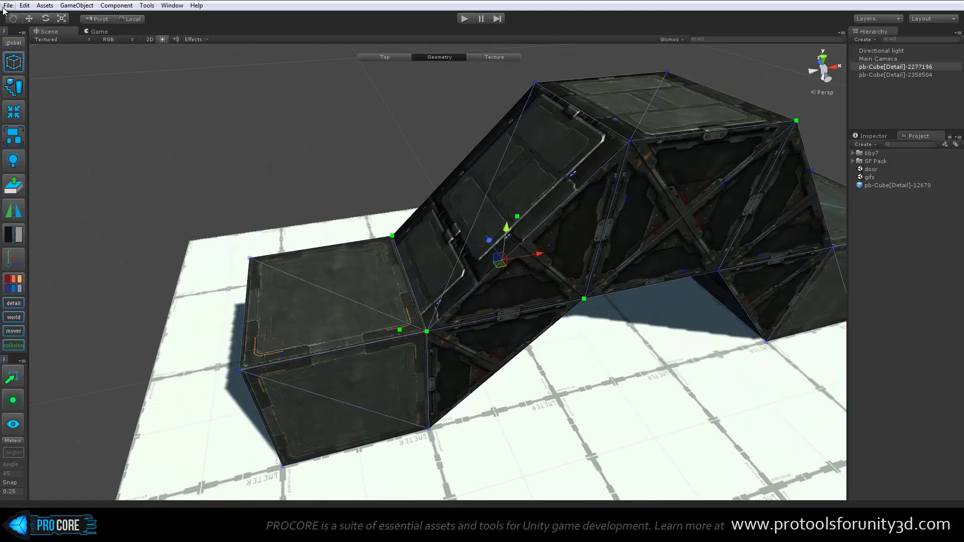
click(14, 45)
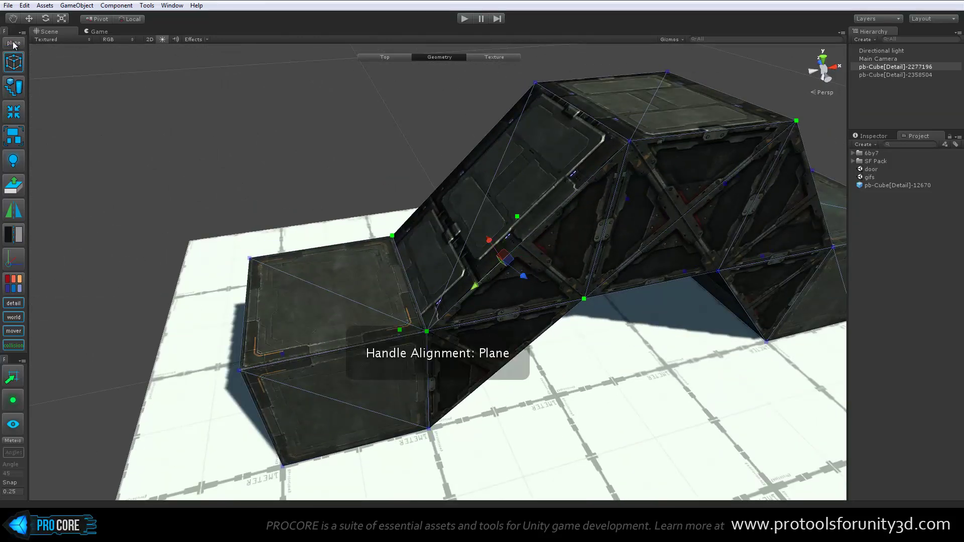
click(542, 160)
alt+drag(429, 173, 462, 145)
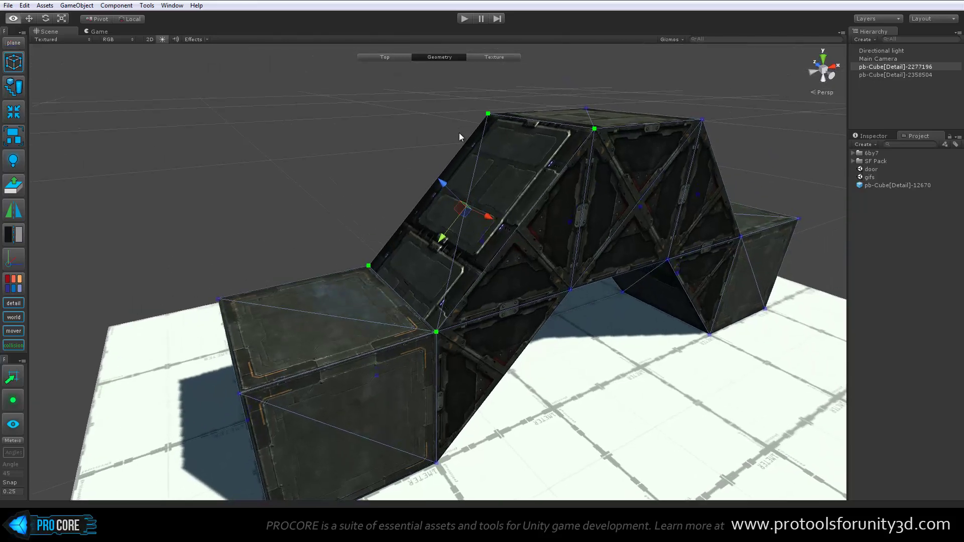
scroll(486, 254, up, 5)
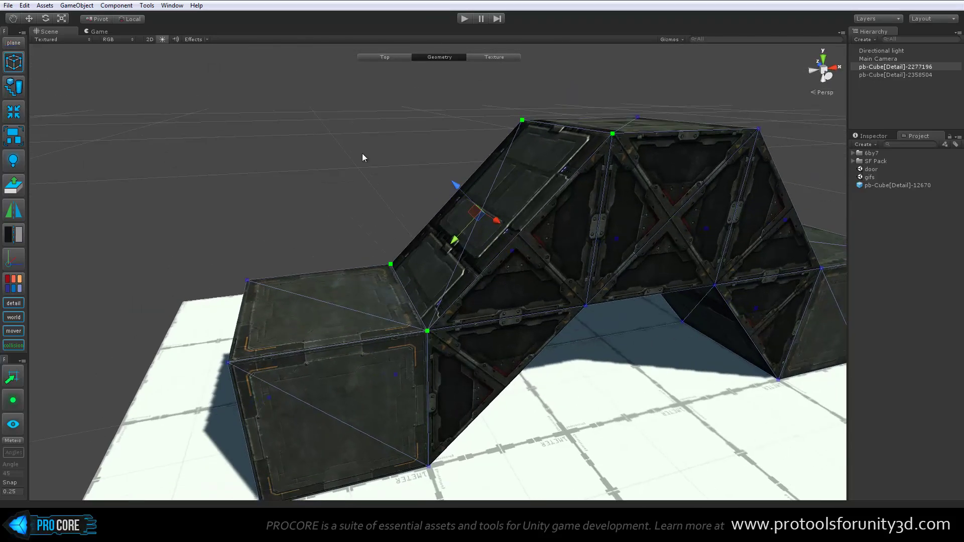
click(16, 41)
mouse_move(535, 254)
alt+mouse_down()
mouse_move(491, 287)
mouse_move(522, 277)
alt+mouse_up()
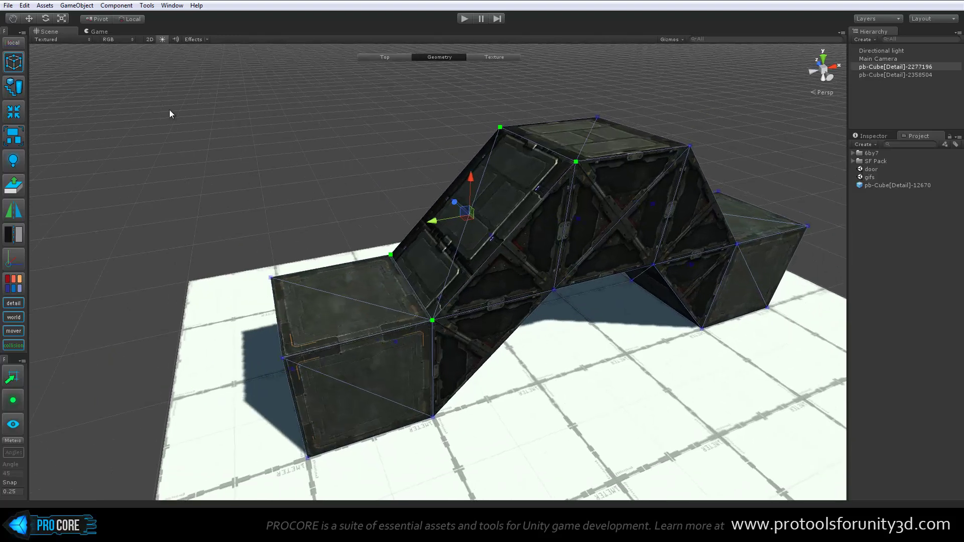
click(15, 43)
Step: Select the arch's top face and try the scale and rotate handles on it
mouse_move(592, 197)
alt+mouse_down()
mouse_move(514, 193)
mouse_move(499, 106)
alt+mouse_up()
click(602, 144)
mouse_move(771, 204)
alt+mouse_down()
mouse_move(592, 258)
mouse_move(306, 255)
alt+mouse_up()
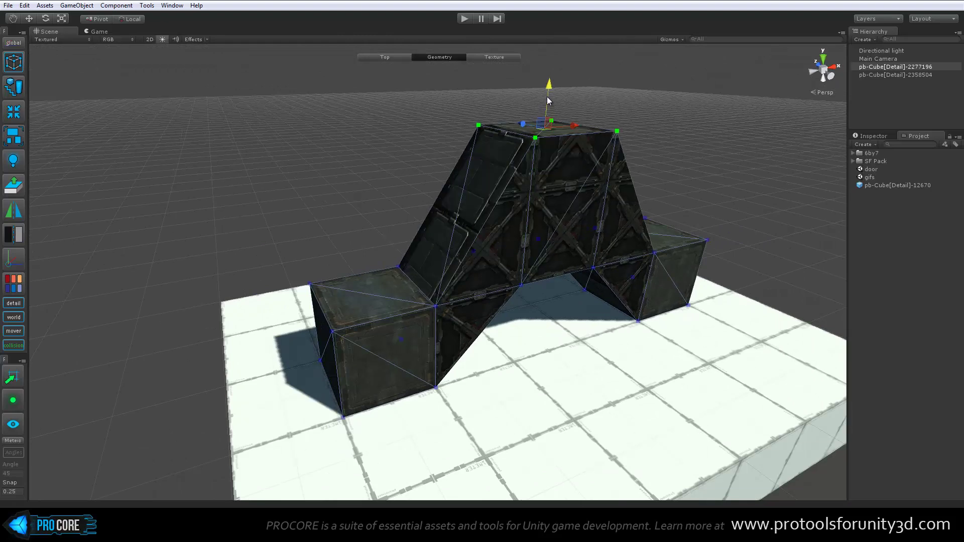
key(r)
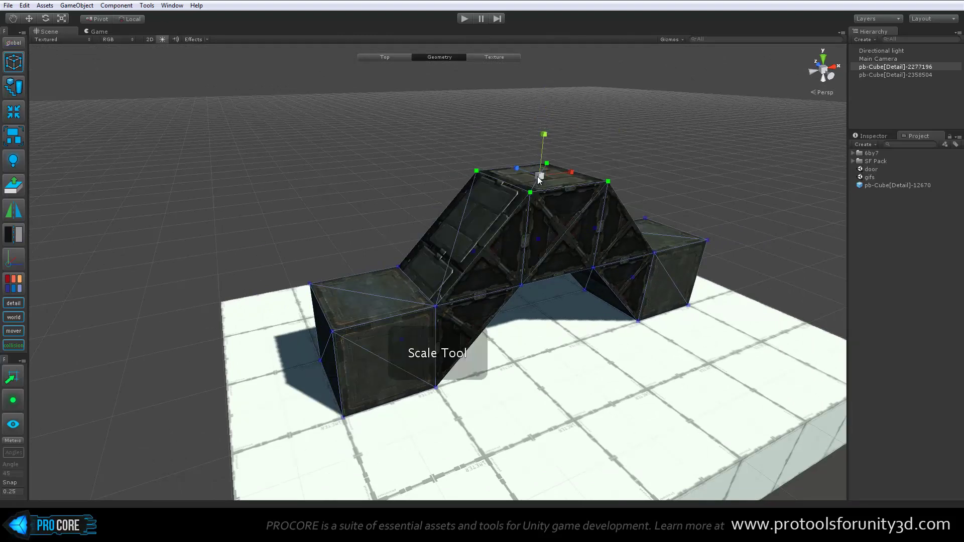
key(p)
key(e)
drag(527, 157, 505, 179)
mouse_move(467, 232)
alt+mouse_down()
mouse_move(459, 261)
mouse_move(447, 226)
mouse_move(560, 273)
alt+mouse_up()
Step: Select the left cube's top face and drag the left leg's end face downward
click(447, 227)
click(601, 178)
click(748, 249)
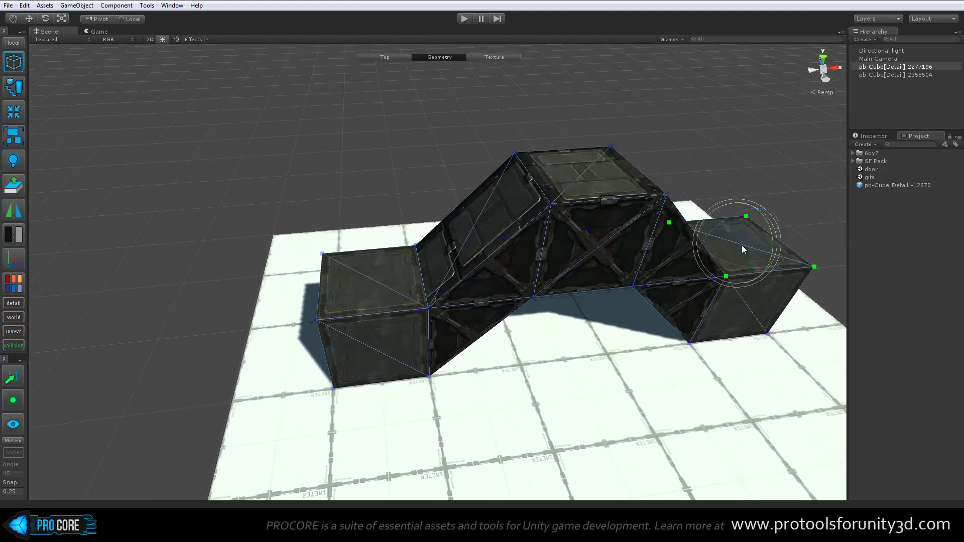
click(364, 284)
mouse_move(366, 285)
alt+mouse_down()
mouse_move(404, 351)
mouse_move(480, 346)
mouse_move(454, 383)
mouse_move(359, 273)
mouse_move(355, 306)
alt+mouse_up()
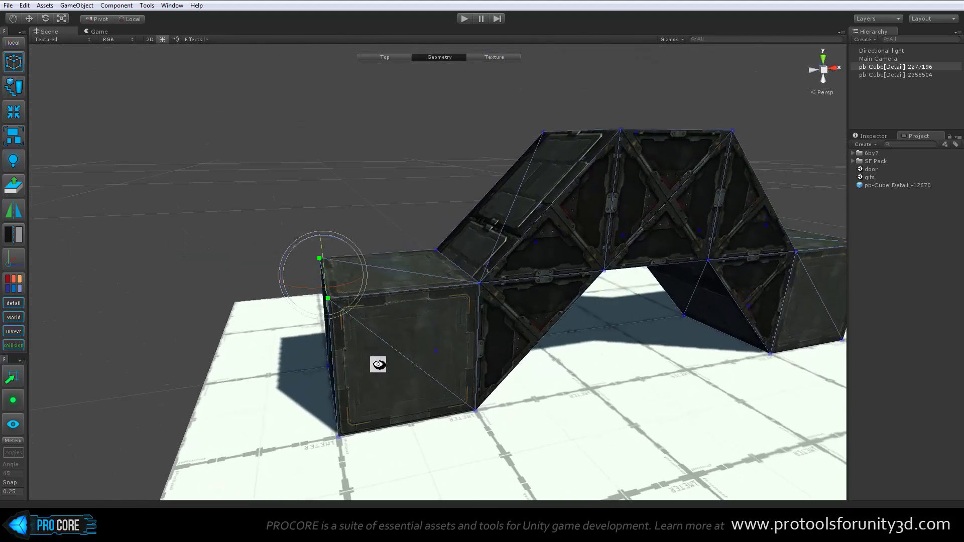
alt+drag(378, 364, 373, 307)
key(w)
mouse_move(324, 240)
mouse_down()
mouse_move(352, 359)
mouse_move(430, 366)
mouse_move(378, 345)
mouse_up()
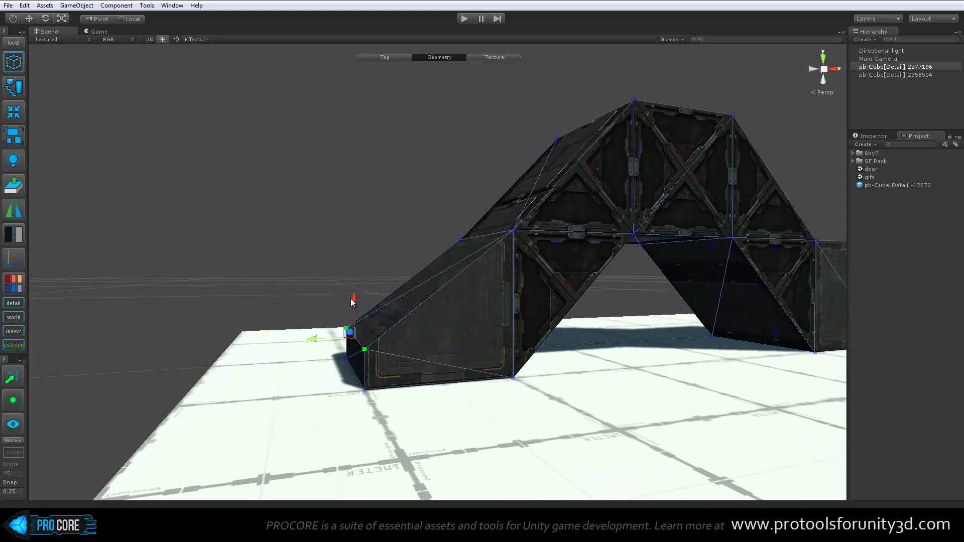
mouse_move(355, 310)
mouse_down()
mouse_move(354, 326)
mouse_move(424, 385)
mouse_move(365, 407)
mouse_up()
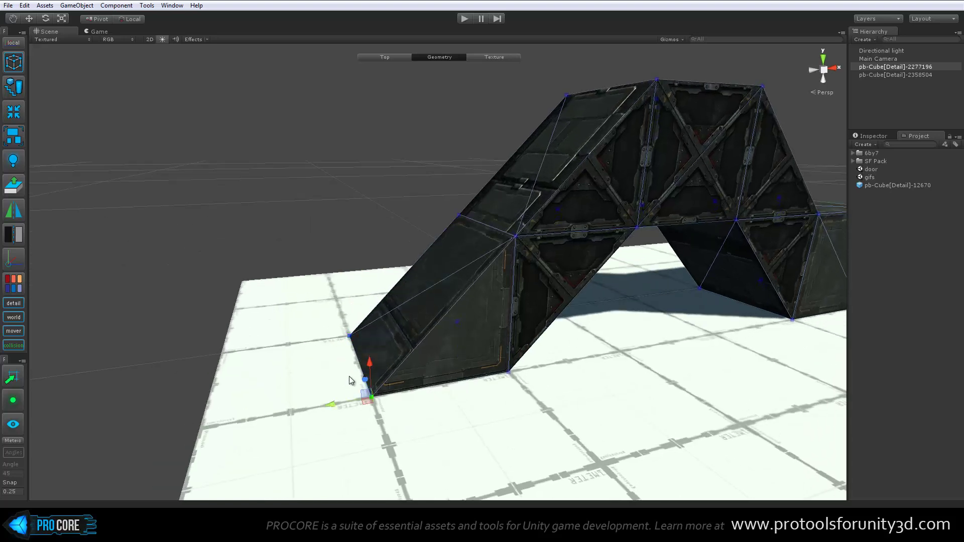
Step: Collapse the end vertices of each leg into one with Alt+C
key(alt+c)
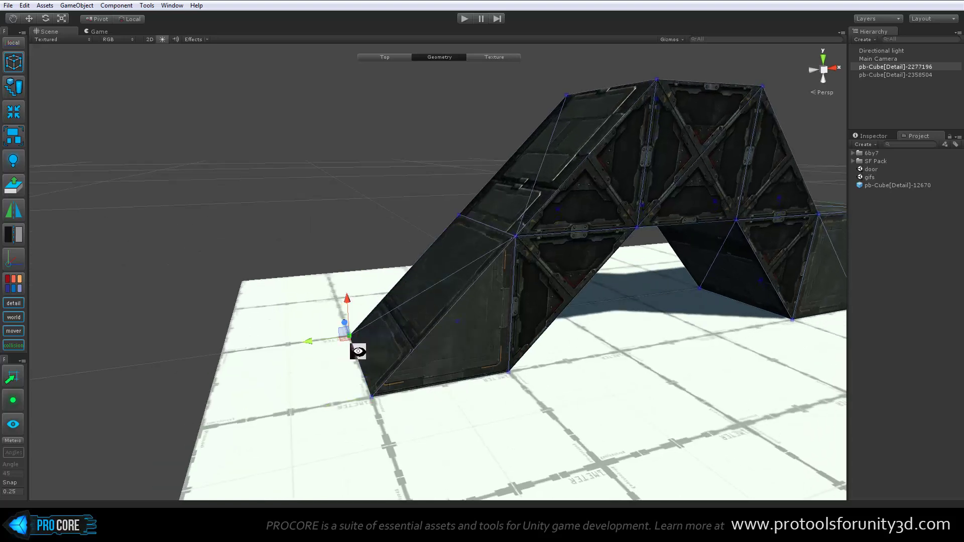
key(alt+c)
mouse_move(355, 346)
alt+mouse_down()
mouse_move(361, 359)
mouse_move(325, 370)
mouse_move(486, 307)
mouse_move(461, 327)
mouse_move(365, 300)
mouse_move(430, 323)
mouse_move(391, 284)
mouse_move(396, 276)
alt+mouse_up()
key(alt+c)
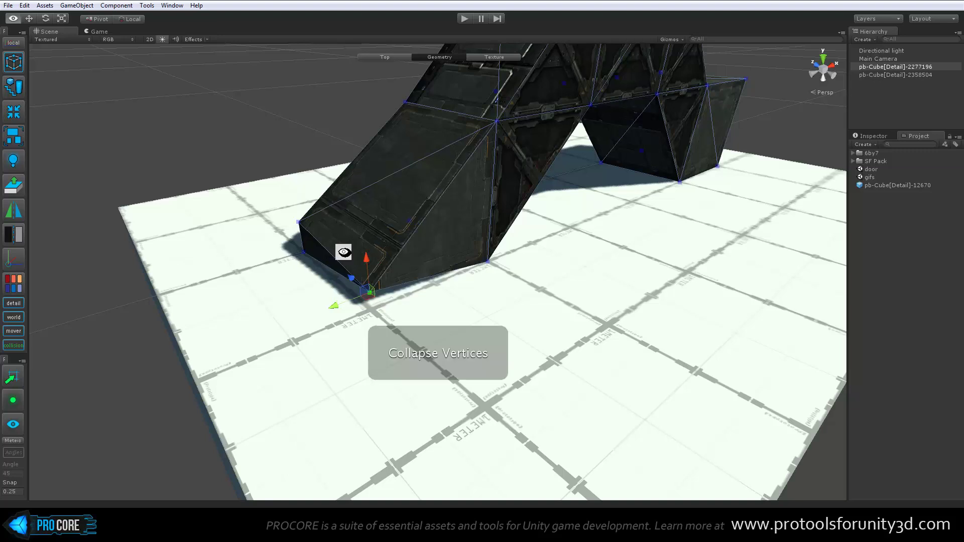
key(alt+c)
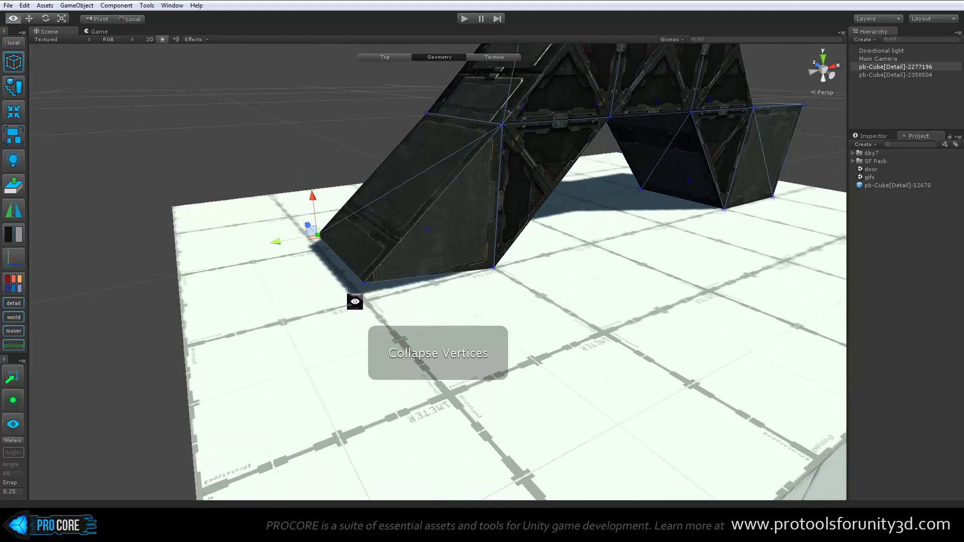
mouse_move(351, 301)
alt+mouse_down()
mouse_move(316, 252)
mouse_move(275, 250)
mouse_move(329, 261)
mouse_move(440, 229)
mouse_move(506, 327)
mouse_move(455, 377)
alt+mouse_up()
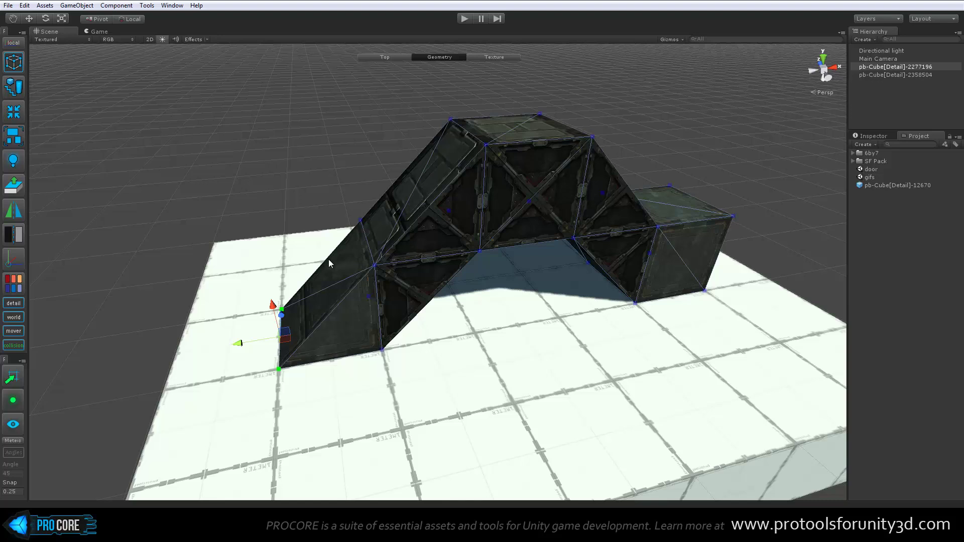
click(15, 491)
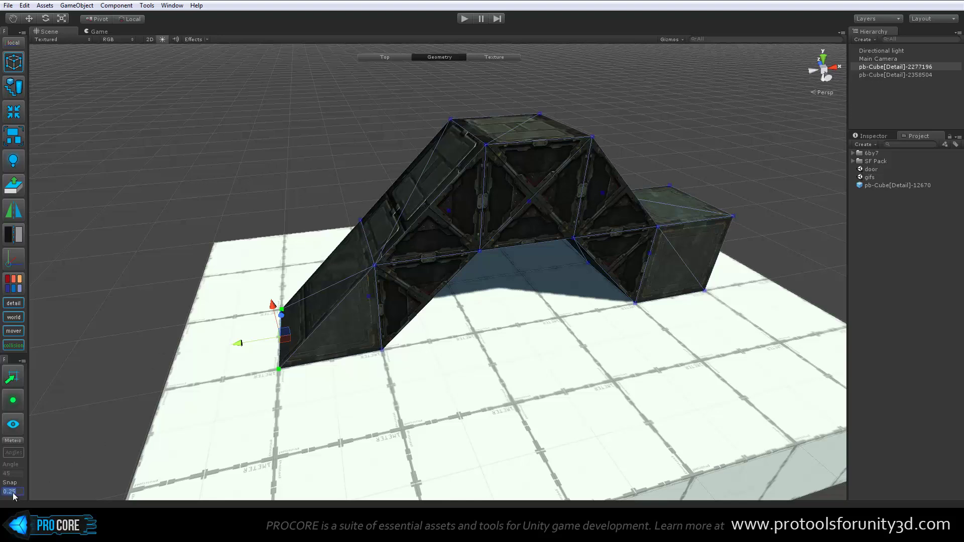
click(13, 440)
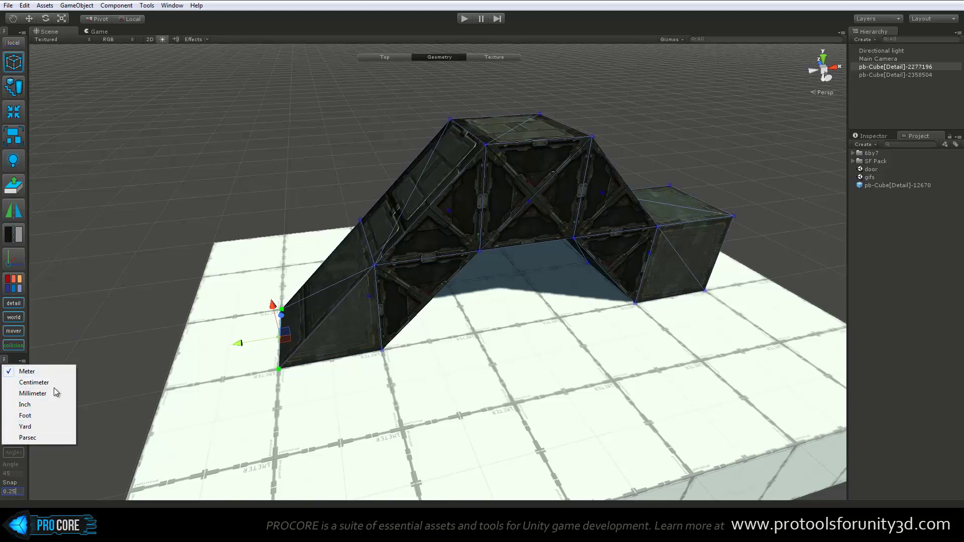
click(106, 327)
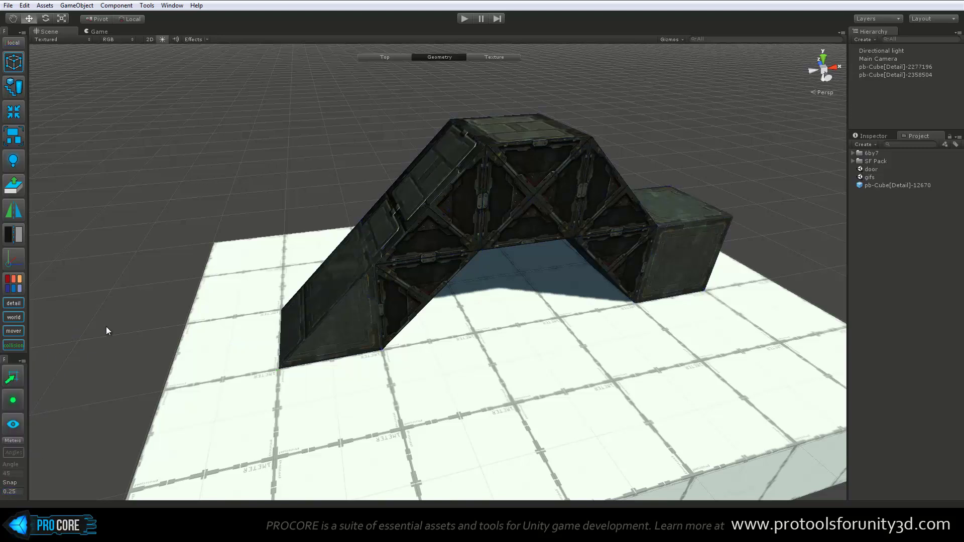
click(345, 321)
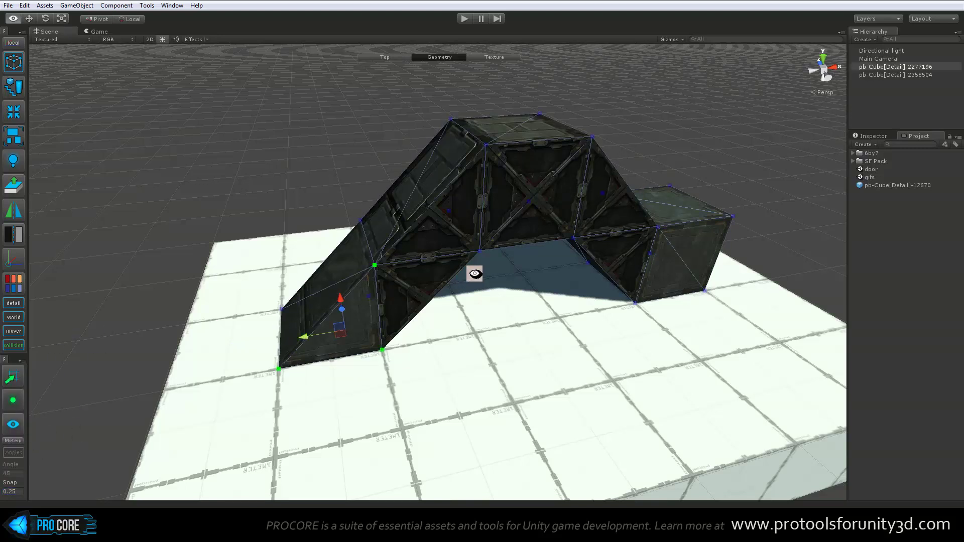
scroll(470, 276, up, 3)
scroll(470, 276, up, 3)
scroll(454, 309, down, 2)
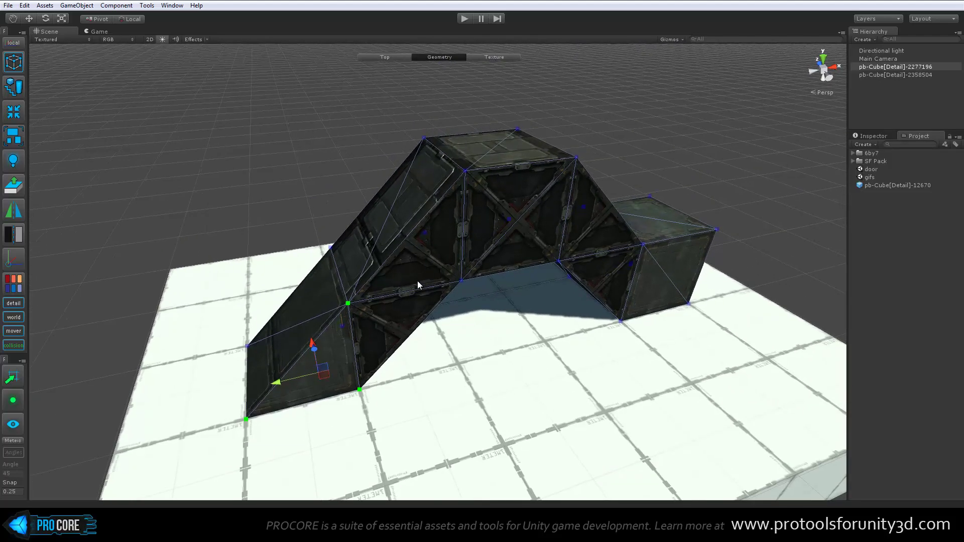
Step: In edge mode, select the arch's top edge and the left slope edges
key(h)
alt+drag(453, 145, 468, 136)
click(470, 138)
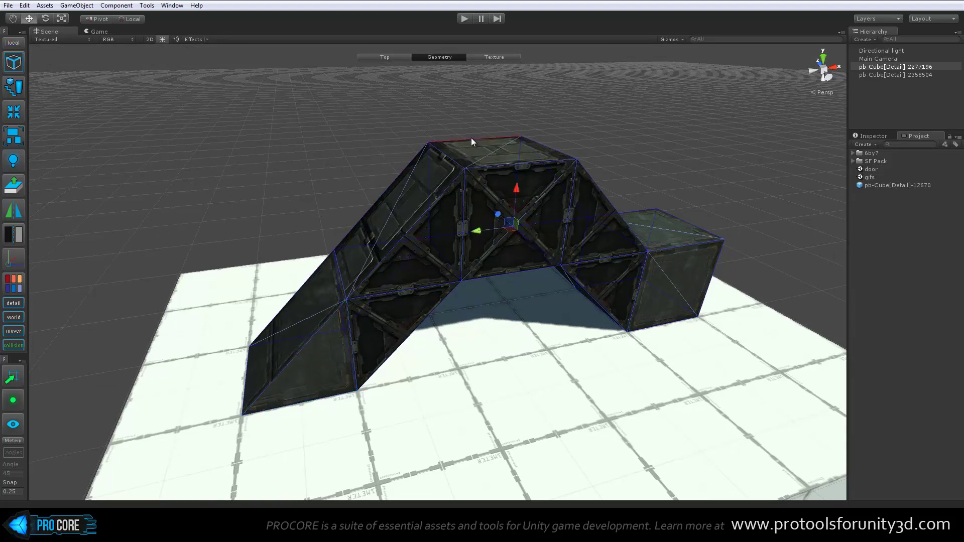
click(506, 164)
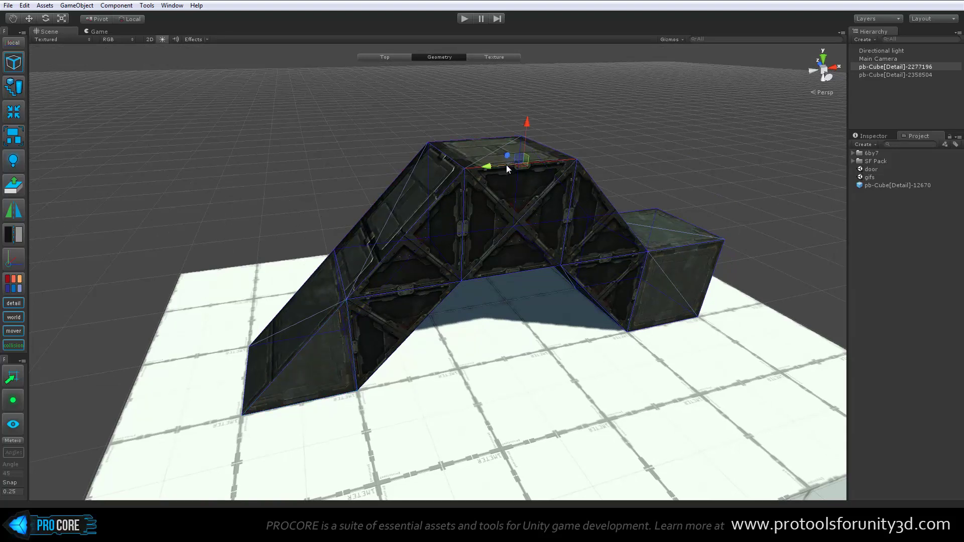
shift+click(435, 197)
shift+click(375, 198)
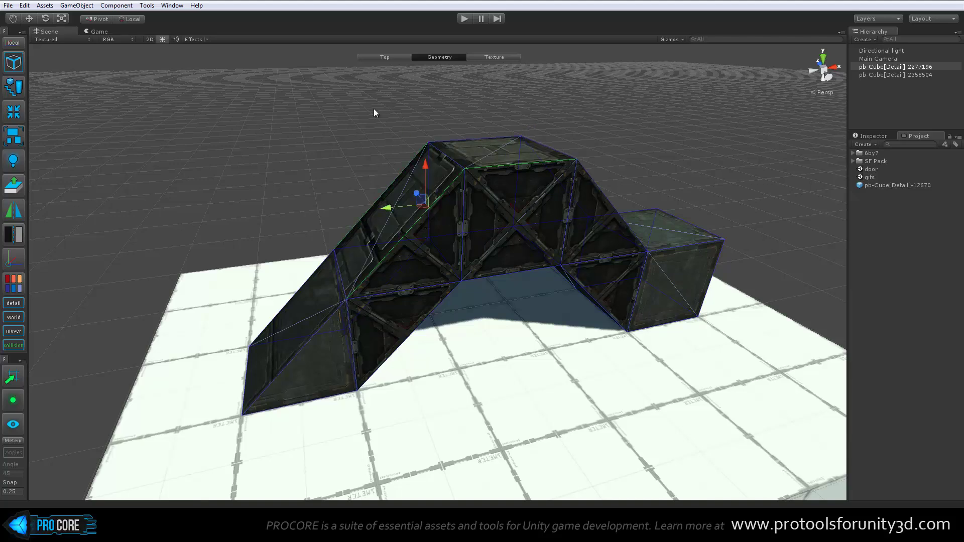
alt+drag(613, 232, 607, 246)
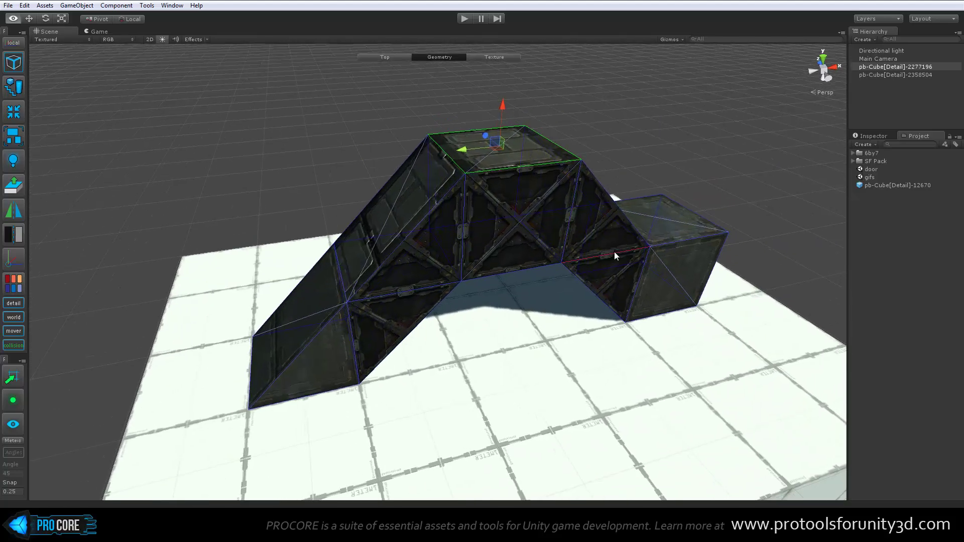
alt+drag(601, 107, 411, 185)
Step: Select the top face, left slope face and right box's top face together
click(410, 185)
alt+drag(523, 203, 514, 157)
click(515, 160)
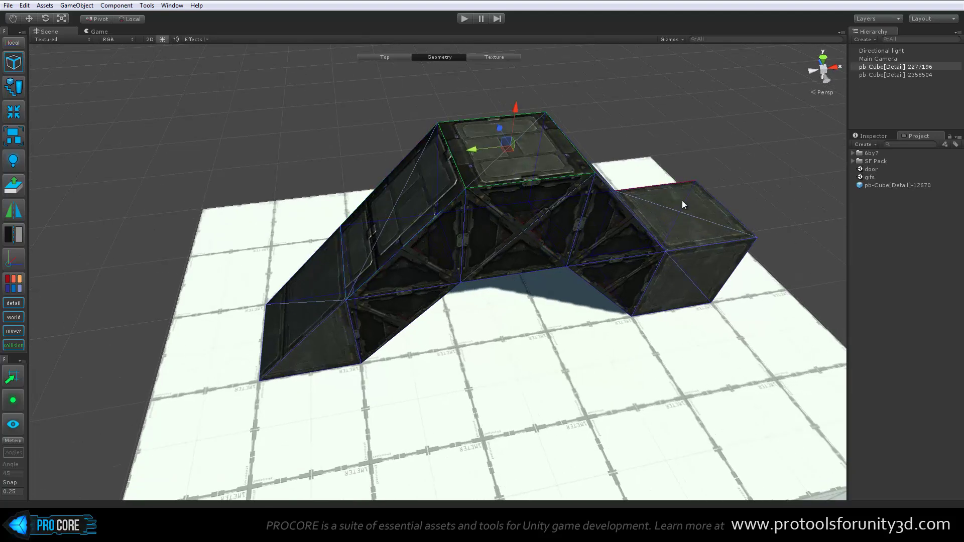
click(659, 214)
click(462, 145)
shift+click(421, 188)
shift+click(679, 227)
mouse_move(679, 227)
alt+mouse_down()
mouse_move(490, 242)
mouse_move(477, 232)
mouse_move(561, 231)
mouse_move(521, 273)
mouse_move(526, 265)
alt+mouse_up()
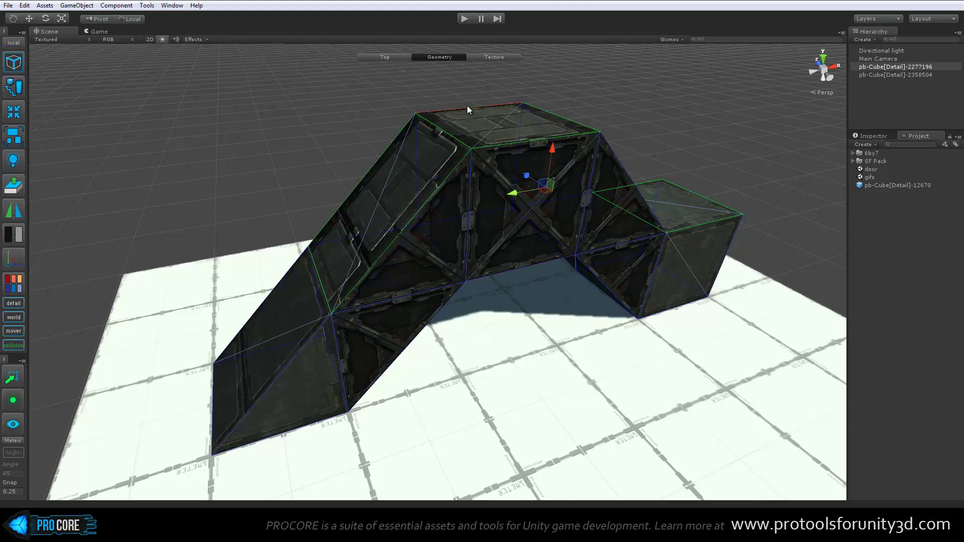
mouse_move(320, 183)
alt+mouse_down()
mouse_move(316, 198)
mouse_move(332, 206)
alt+mouse_up()
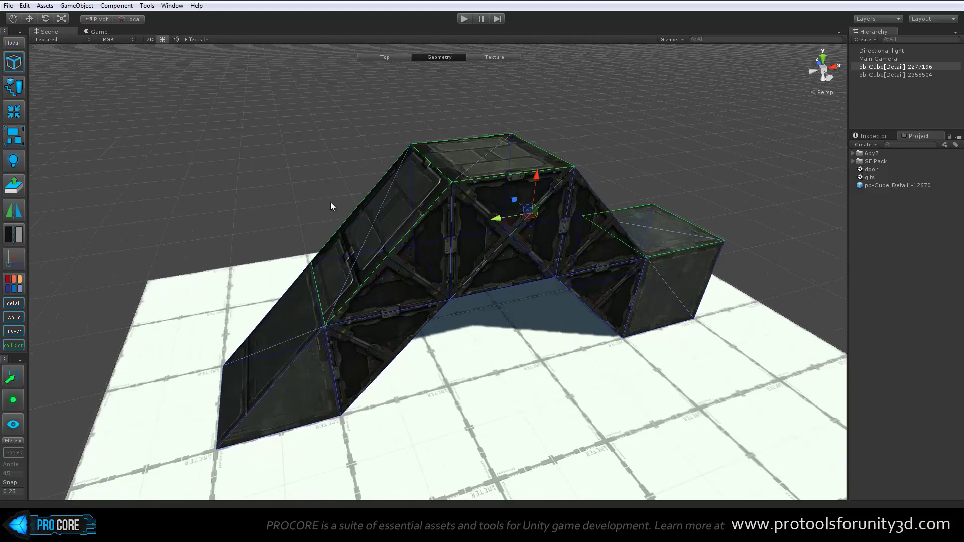
Step: In face mode, try selecting the arch's front, side, sloped and right-box top faces
key(alt+g)
click(475, 249)
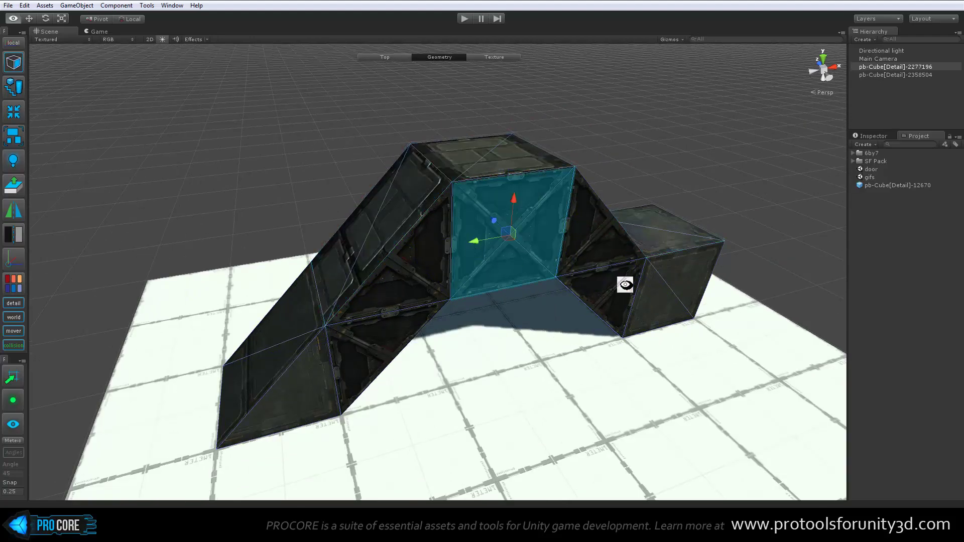
alt+drag(624, 285, 572, 303)
click(578, 304)
alt+drag(685, 336, 525, 257)
click(526, 260)
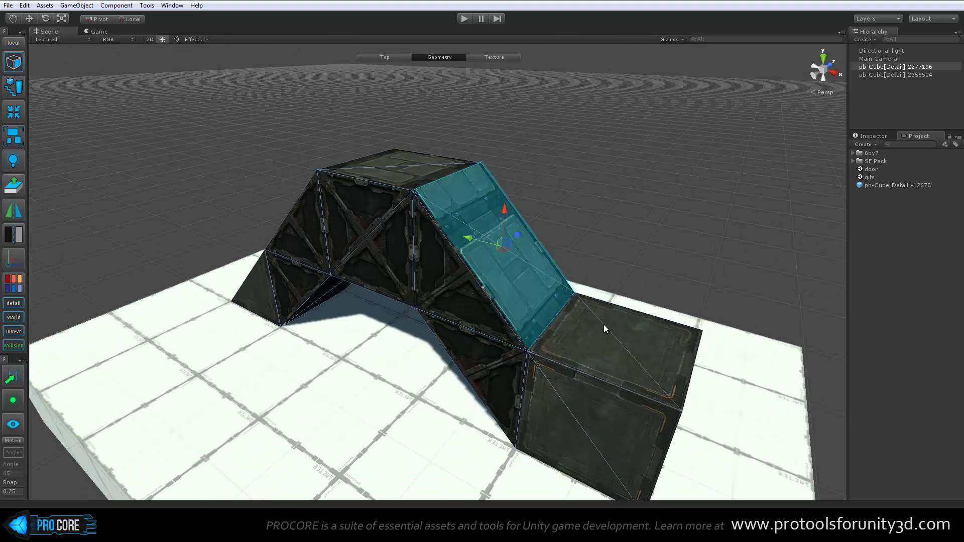
click(609, 327)
alt+drag(610, 327, 552, 303)
click(305, 271)
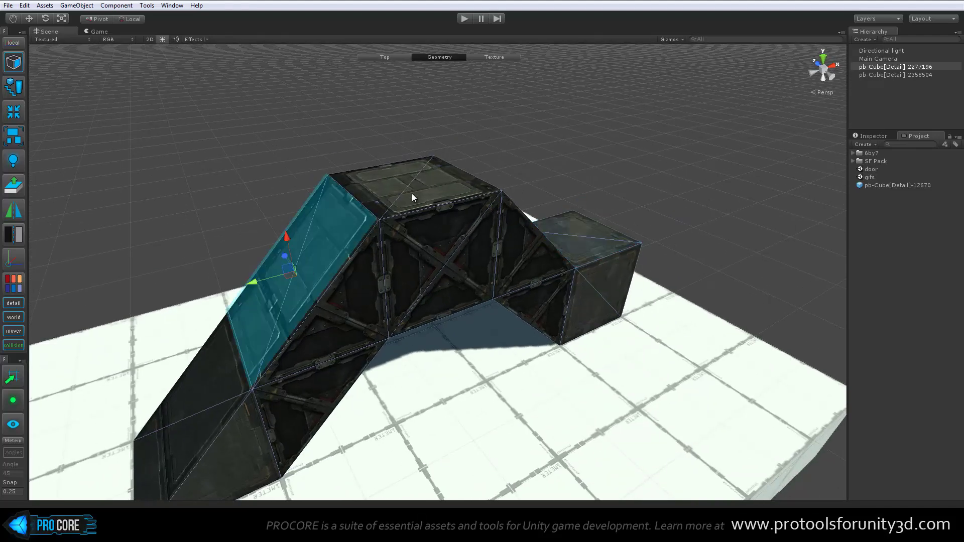
Step: Scale the centre top face inward to narrow the arch's peak
click(408, 190)
mouse_move(408, 190)
alt+mouse_down()
mouse_move(451, 247)
mouse_move(412, 116)
mouse_move(413, 128)
alt+mouse_up()
key(r)
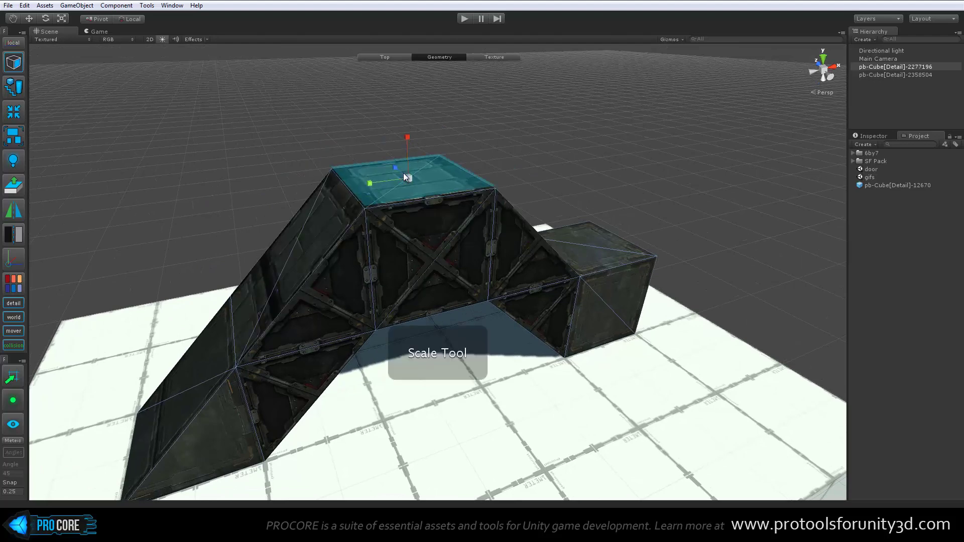
mouse_move(410, 178)
mouse_down()
mouse_move(404, 210)
mouse_move(417, 181)
mouse_up()
Step: Select the front, right and left sloped faces, then only the lower-left leg face
shift+click(432, 251)
shift+click(532, 261)
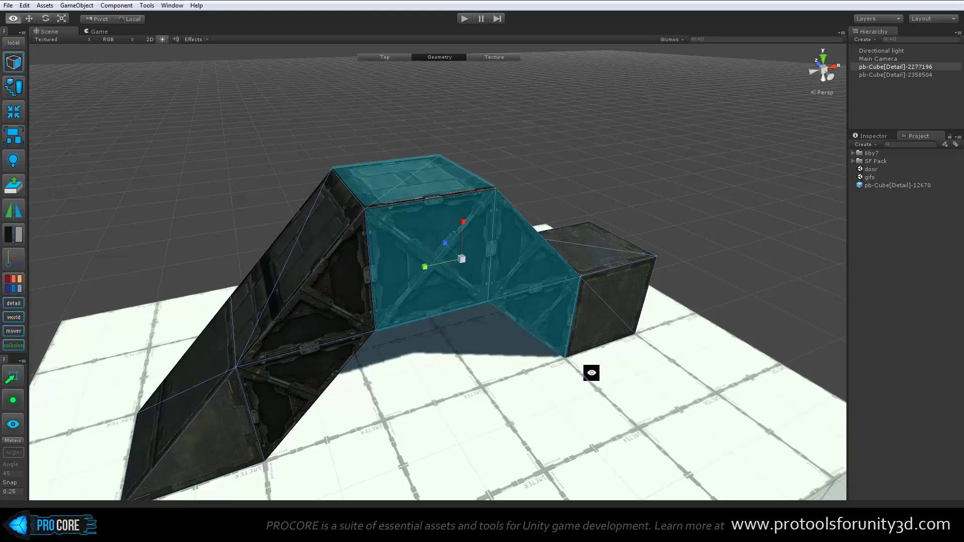
alt+drag(533, 261, 487, 240)
shift+click(352, 234)
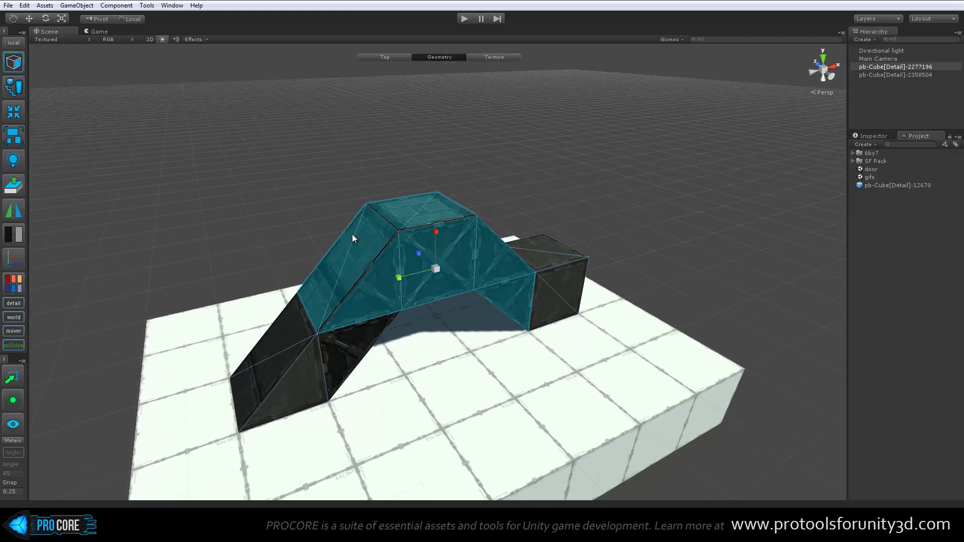
alt+drag(534, 273, 519, 281)
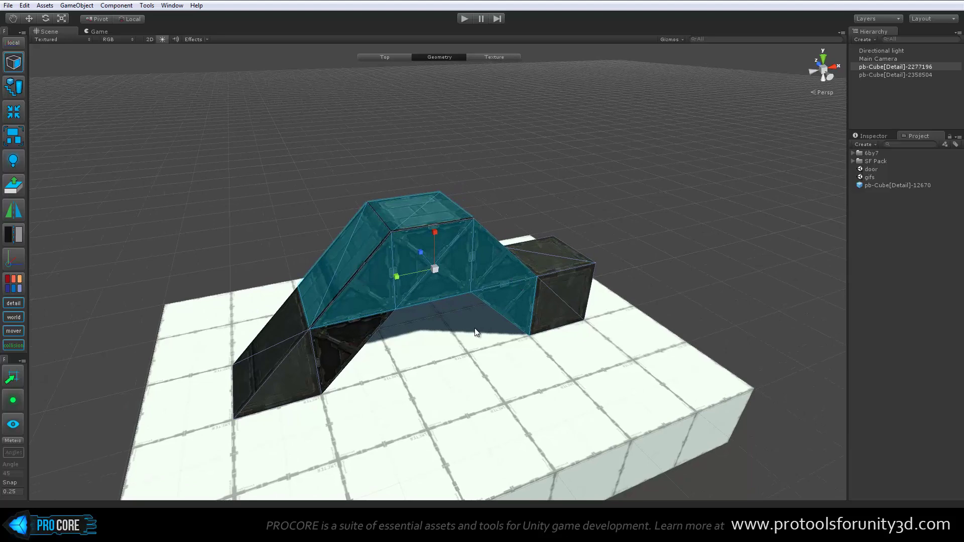
alt+drag(471, 327, 401, 322)
scroll(346, 357, up, 4)
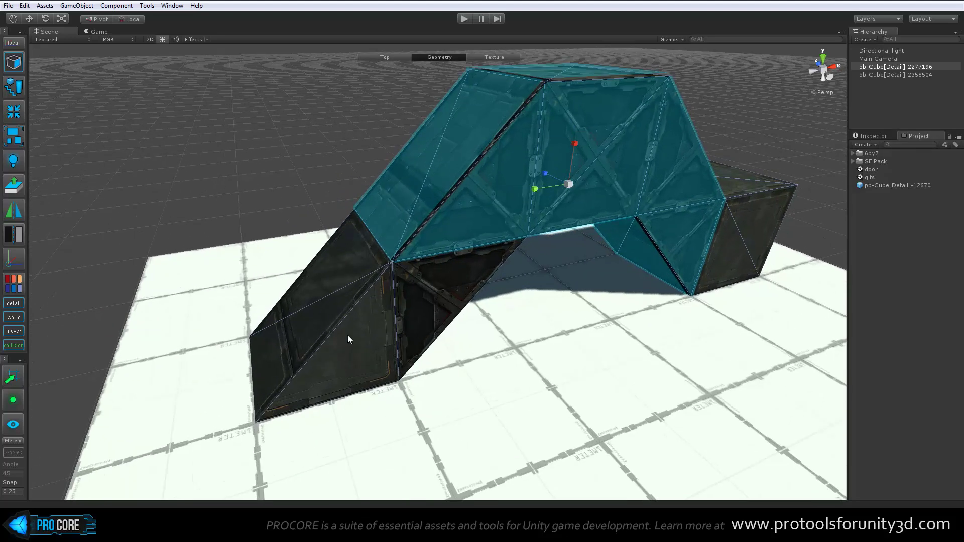
click(345, 335)
mouse_move(214, 279)
alt+mouse_down()
mouse_move(577, 308)
mouse_move(598, 275)
mouse_move(379, 278)
mouse_move(222, 260)
mouse_move(310, 341)
alt+mouse_up()
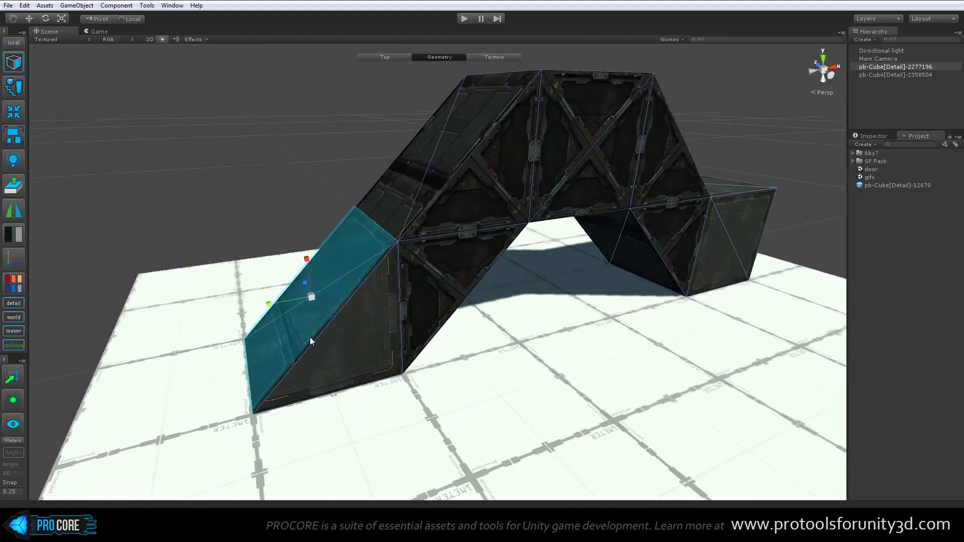
Step: Delete the selected leg faces and select another face on the left leg
shift+click(350, 336)
mouse_move(350, 335)
alt+mouse_down()
mouse_move(603, 335)
mouse_move(308, 308)
mouse_move(316, 308)
alt+mouse_up()
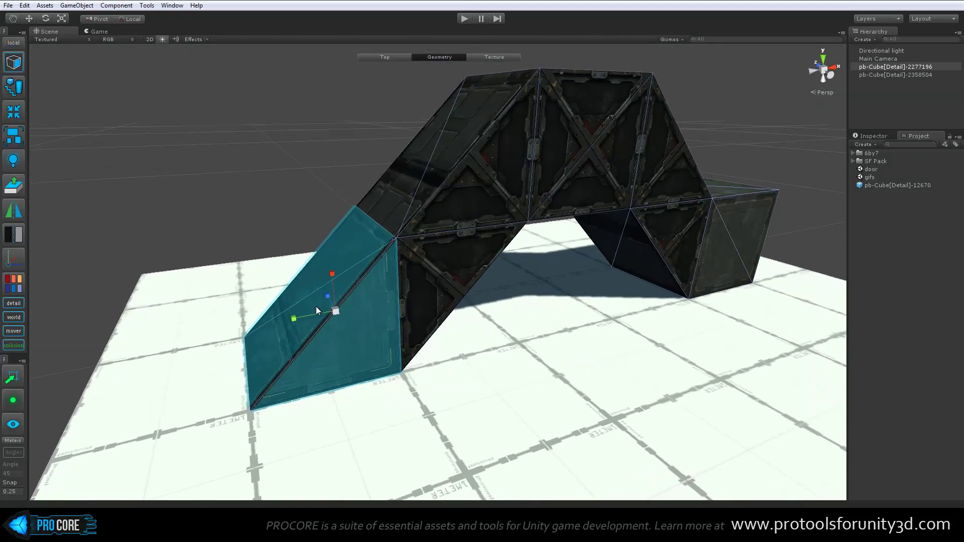
key(Delete)
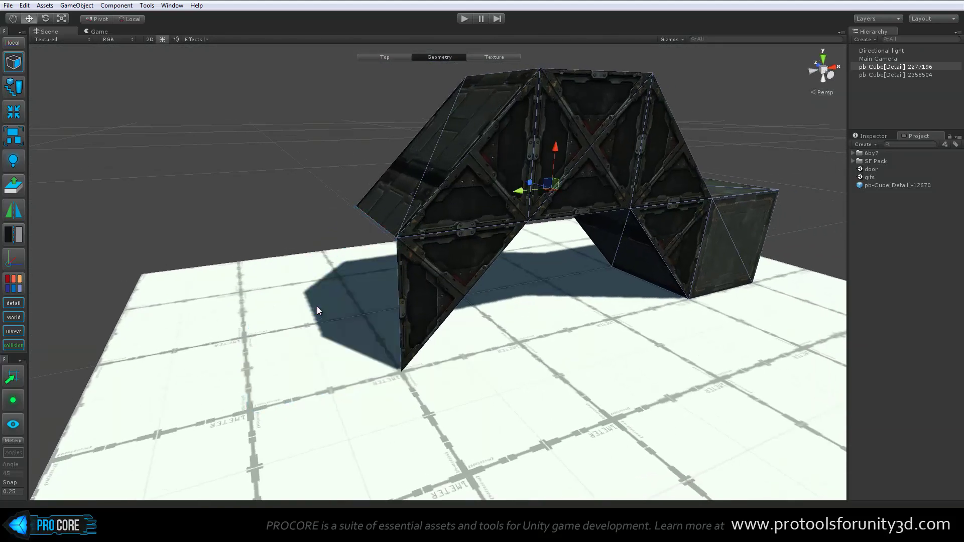
click(325, 306)
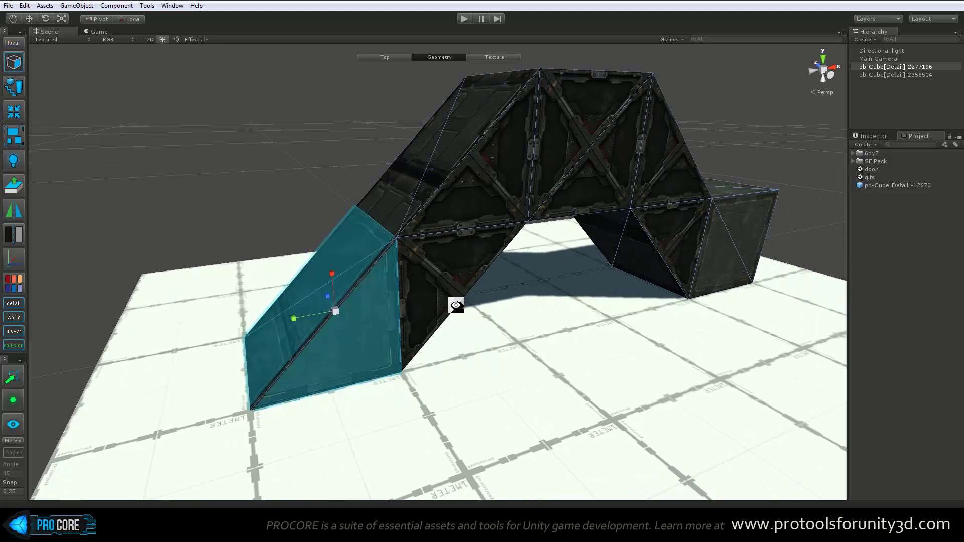
alt+drag(456, 295, 475, 305)
Step: Delete left-leg faces via a vertex selection, then its front face
key(h)
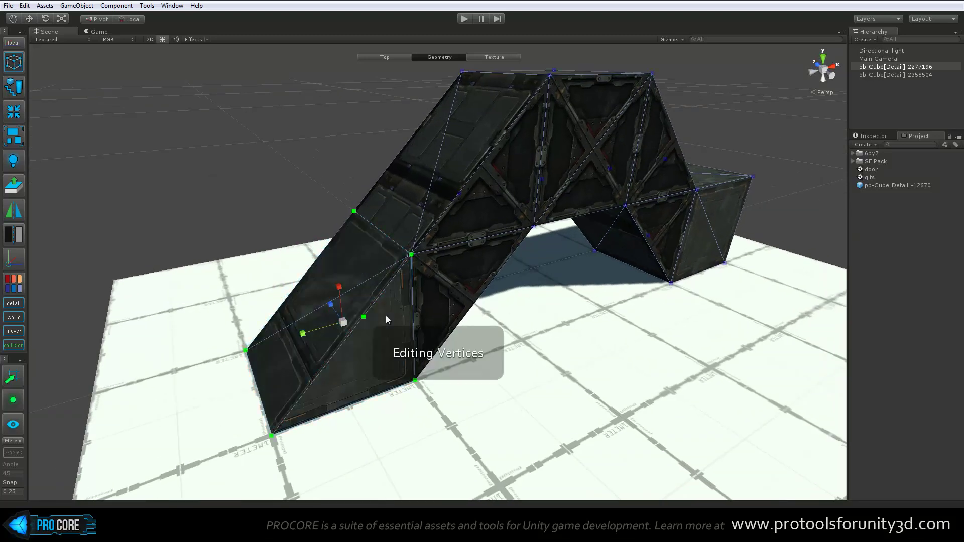
click(354, 249)
click(327, 264)
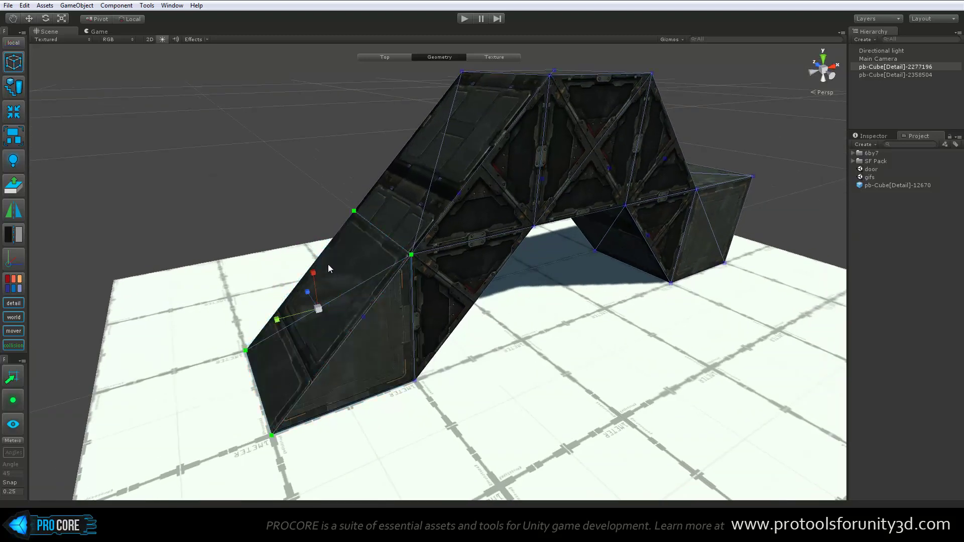
key(Delete)
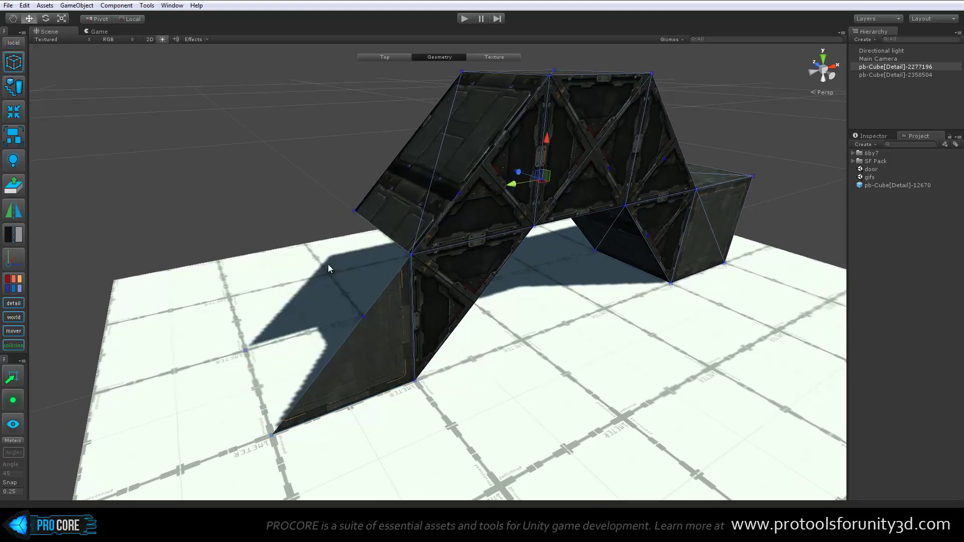
key(h)
click(355, 354)
key(Delete)
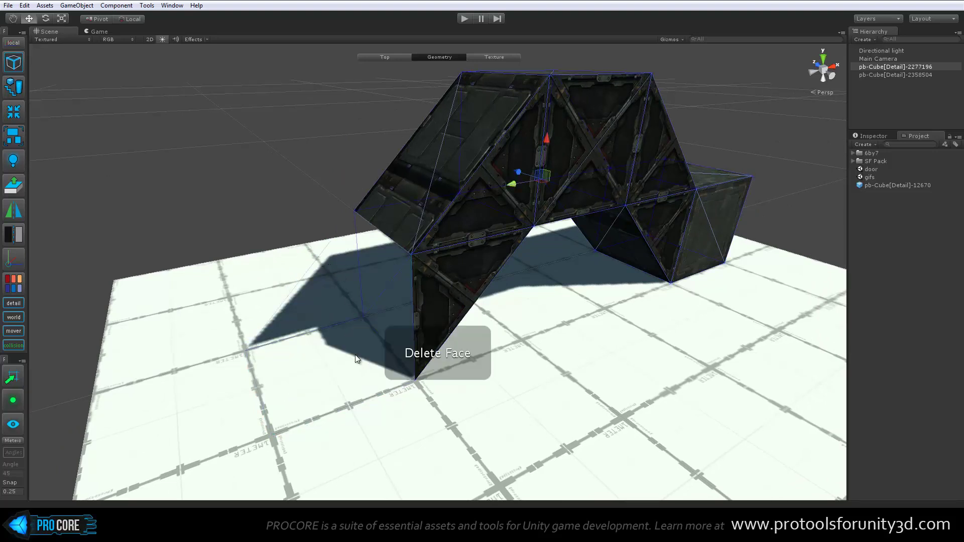
Step: Delete one more face on the leg with Backspace
mouse_move(327, 306)
alt+mouse_down()
mouse_move(634, 296)
mouse_move(624, 281)
mouse_move(662, 284)
mouse_move(551, 295)
alt+mouse_up()
click(528, 321)
scroll(552, 295, up, 2)
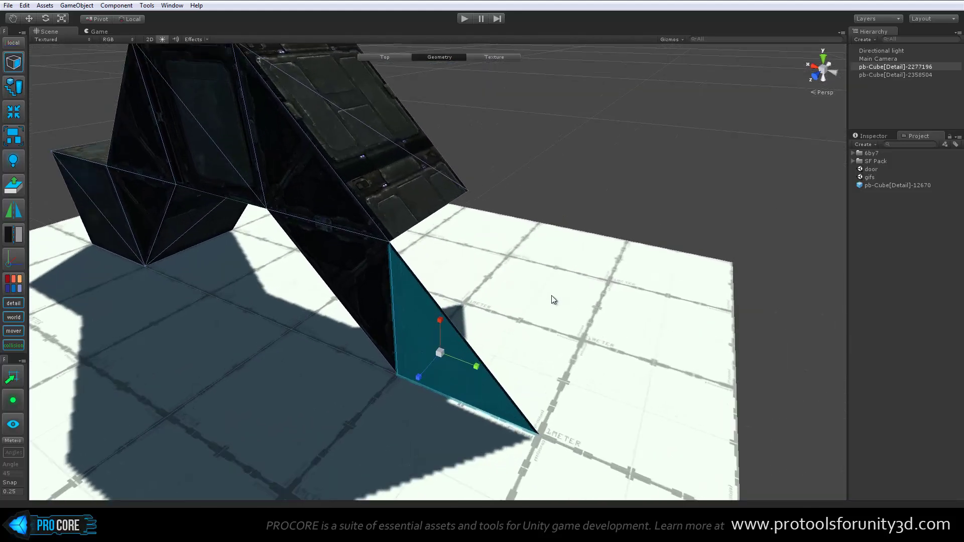
key(BackSpace)
mouse_move(551, 299)
alt+mouse_down()
mouse_move(469, 318)
mouse_move(257, 305)
mouse_move(372, 321)
mouse_move(409, 351)
mouse_move(293, 381)
mouse_move(278, 224)
mouse_move(289, 176)
mouse_move(314, 259)
mouse_move(409, 282)
mouse_move(345, 344)
mouse_move(354, 208)
mouse_move(305, 312)
mouse_move(370, 263)
mouse_move(296, 315)
alt+mouse_up()
Step: In edge mode, select the open leg's left and right floor edges
key(h)
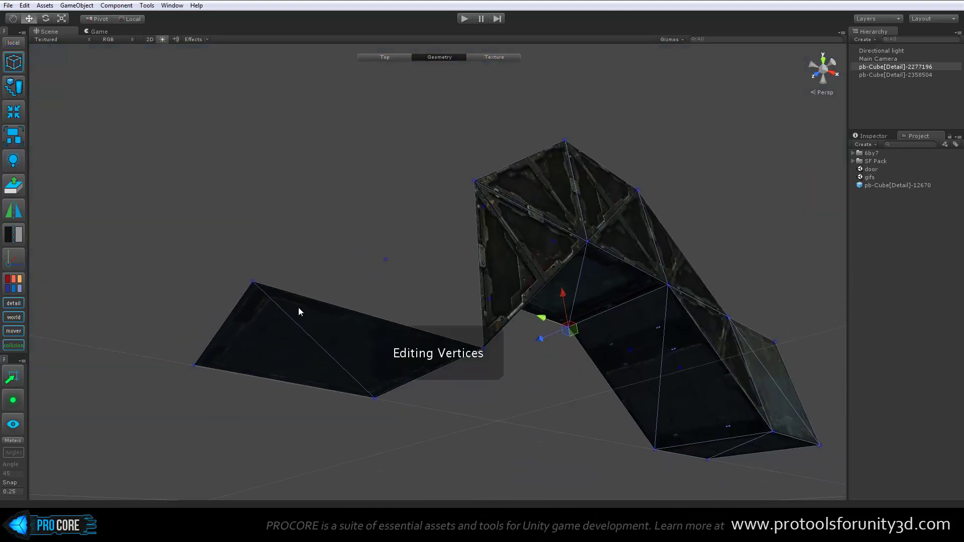
key(h)
click(235, 305)
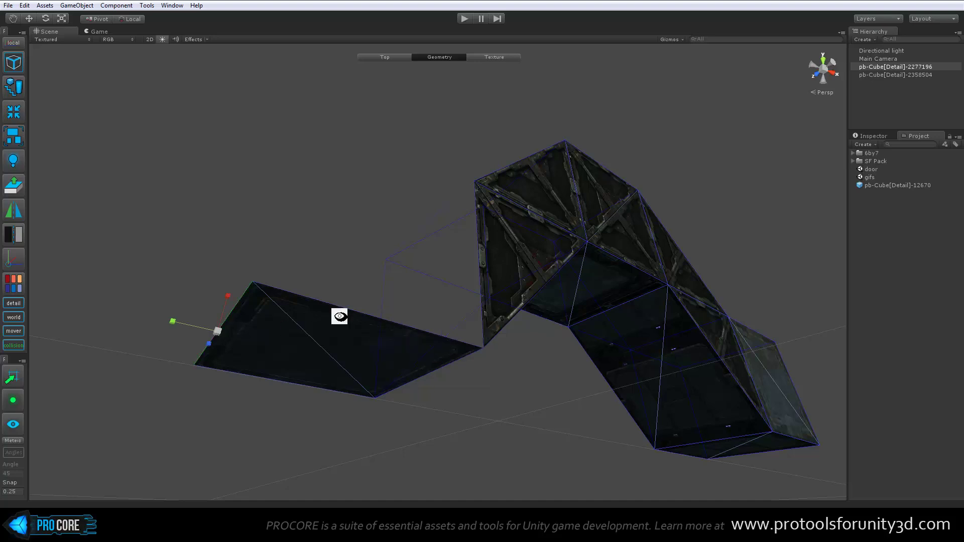
mouse_move(366, 259)
alt+mouse_down()
mouse_move(362, 325)
mouse_move(311, 377)
mouse_move(340, 222)
alt+mouse_up()
mouse_move(319, 288)
alt+mouse_down()
mouse_move(258, 379)
mouse_move(333, 267)
mouse_move(335, 297)
mouse_move(477, 287)
mouse_move(499, 297)
mouse_move(626, 262)
alt+mouse_up()
shift+click(621, 255)
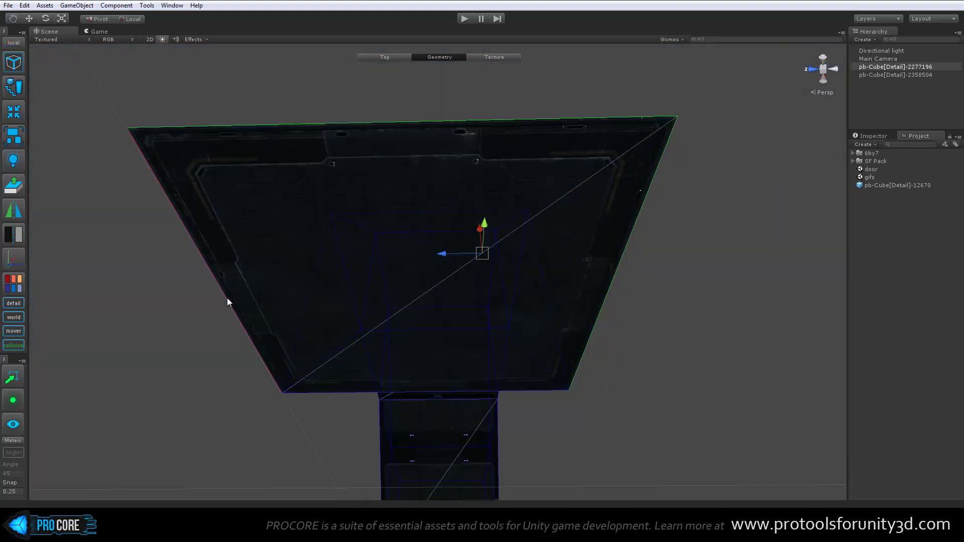
shift+click(239, 319)
mouse_move(577, 279)
alt+mouse_down()
mouse_move(482, 350)
mouse_move(383, 379)
alt+mouse_up()
Step: Extrude the selected edges upward into a new box beside the leg
mouse_move(366, 320)
shift+mouse_down()
mouse_move(382, 196)
mouse_move(505, 252)
mouse_move(463, 312)
mouse_move(303, 298)
shift+mouse_up()
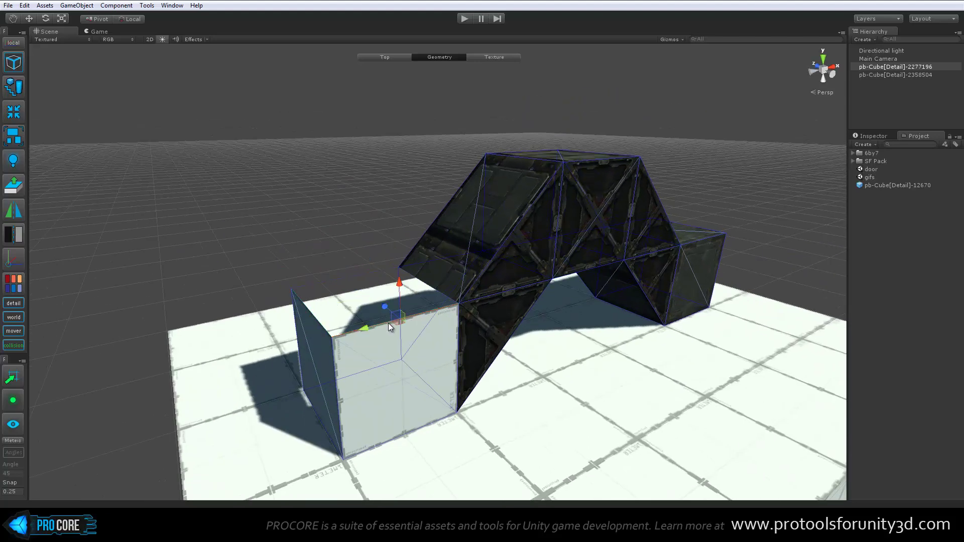
mouse_move(557, 314)
alt+mouse_down()
mouse_move(514, 336)
mouse_move(387, 271)
mouse_move(385, 305)
alt+mouse_up()
scroll(385, 305, up, 3)
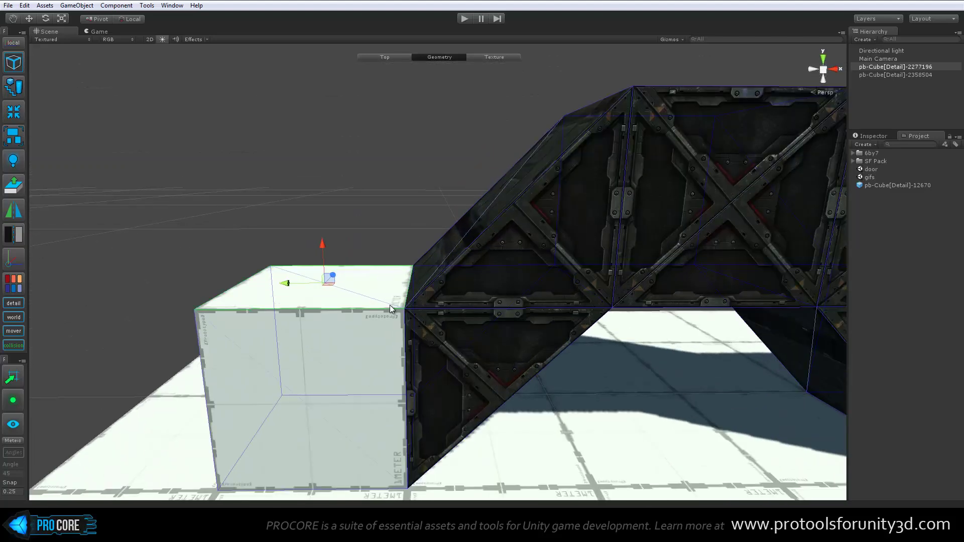
mouse_move(336, 276)
alt+mouse_down()
mouse_move(495, 308)
mouse_move(298, 289)
mouse_move(303, 299)
mouse_move(414, 323)
alt+mouse_up()
scroll(495, 308, up, 2)
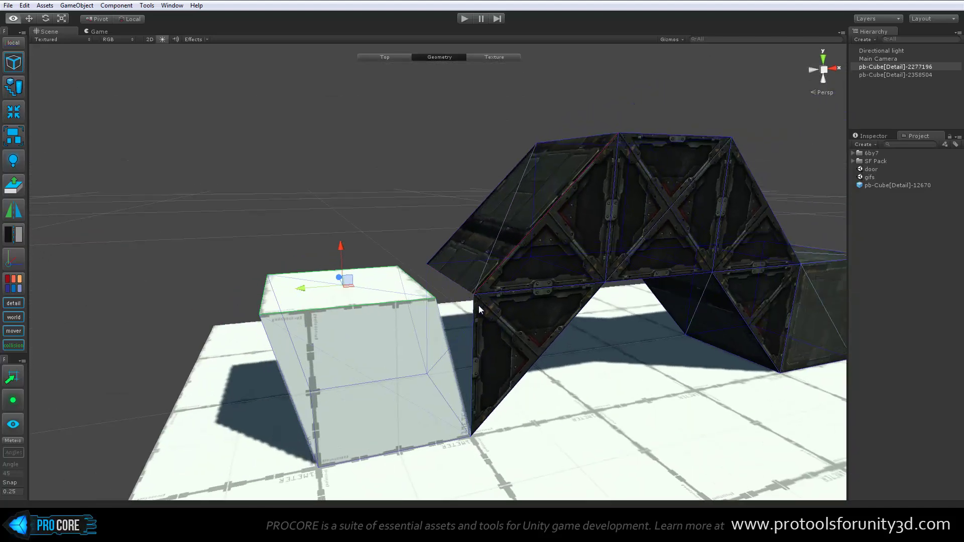
Step: In vertex mode, collapse the box's top corner vertex onto the arch's sloped leg
key(h)
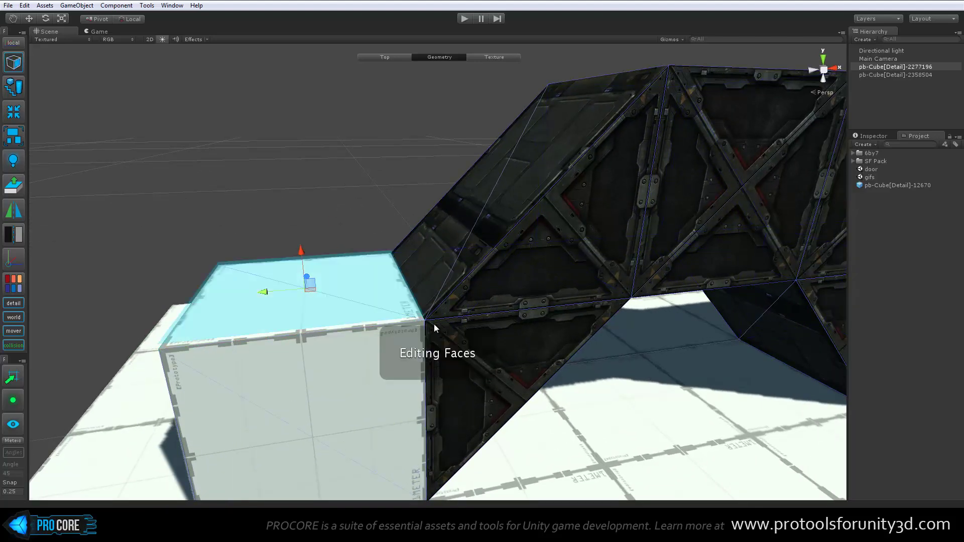
key(h)
click(428, 321)
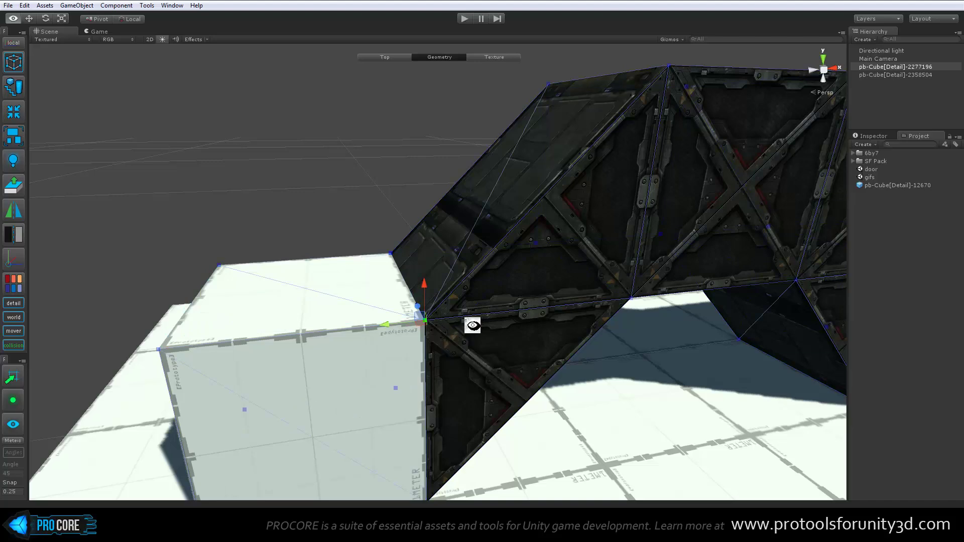
key(alt+c)
mouse_move(304, 264)
alt+mouse_down()
mouse_move(606, 269)
mouse_move(301, 284)
mouse_move(209, 305)
alt+mouse_up()
click(301, 285)
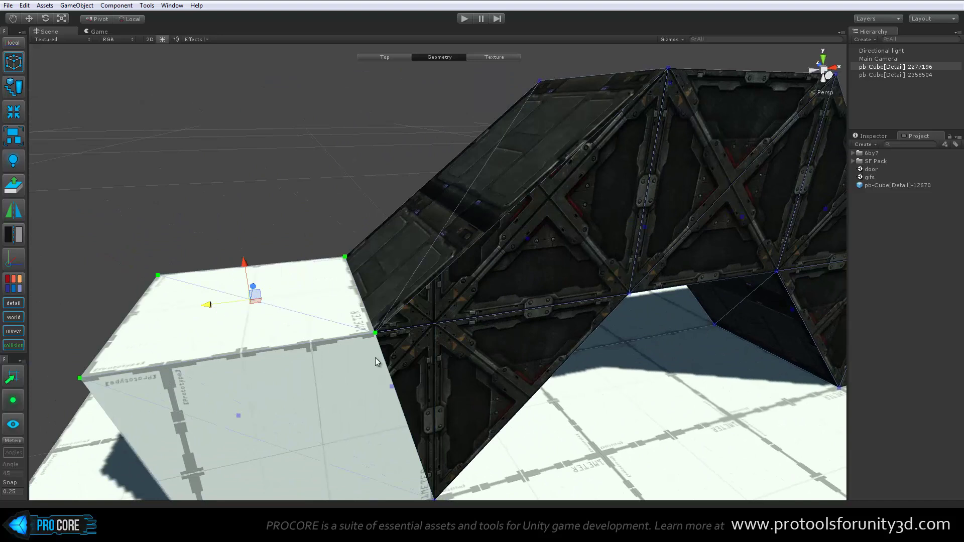
key(ctrl+z)
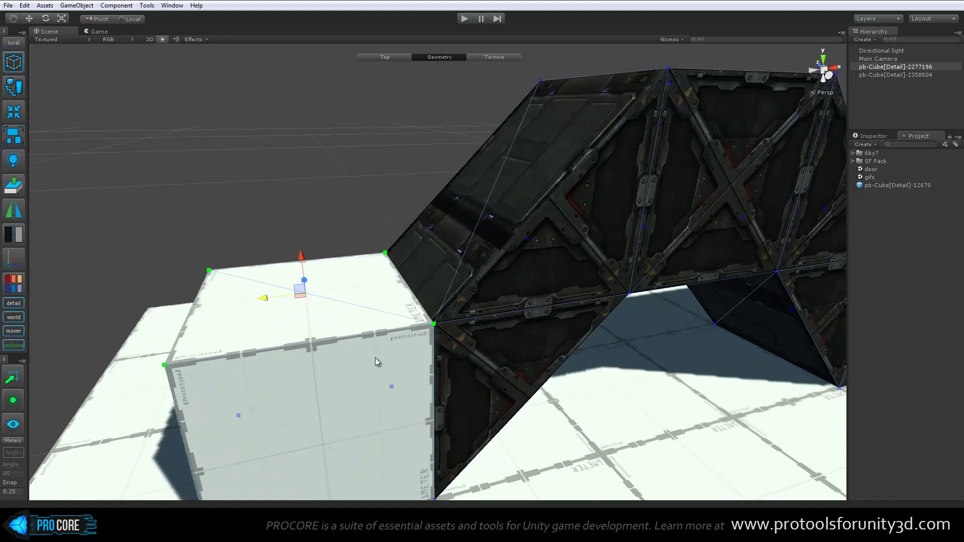
Step: Split the merged corner vertex apart with Alt+X and raise the box's top face
click(436, 318)
key(alt)
key(alt+x)
key(alt+x)
key(ctrl+z)
key(ctrl+z)
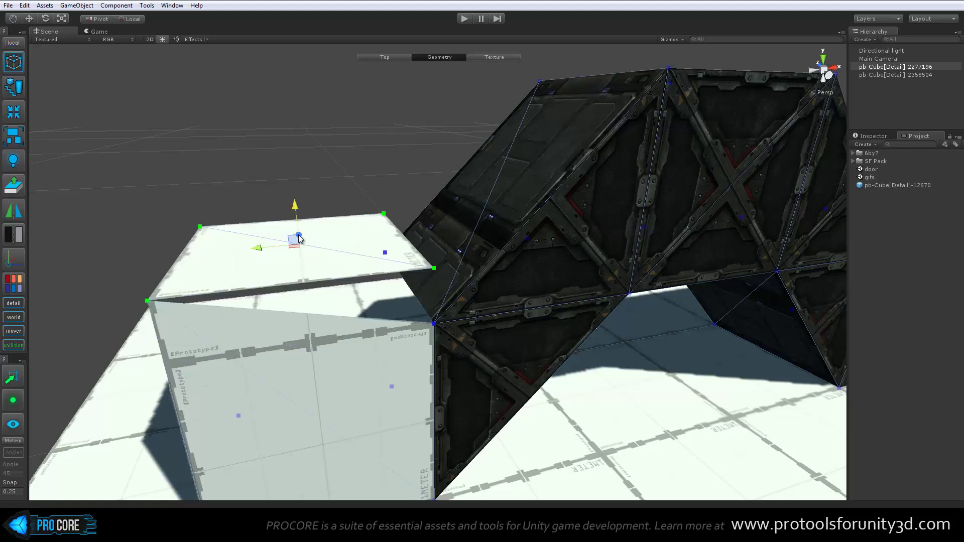
mouse_move(381, 274)
alt+mouse_down()
mouse_move(373, 280)
mouse_move(481, 173)
mouse_move(560, 177)
mouse_move(499, 252)
mouse_move(492, 136)
mouse_move(512, 189)
alt+mouse_up()
click(482, 176)
mouse_move(512, 189)
alt+mouse_down()
mouse_move(495, 130)
mouse_move(532, 146)
mouse_move(596, 204)
mouse_move(508, 185)
mouse_move(517, 220)
alt+mouse_up()
key(ctrl+z)
key(ctrl+z)
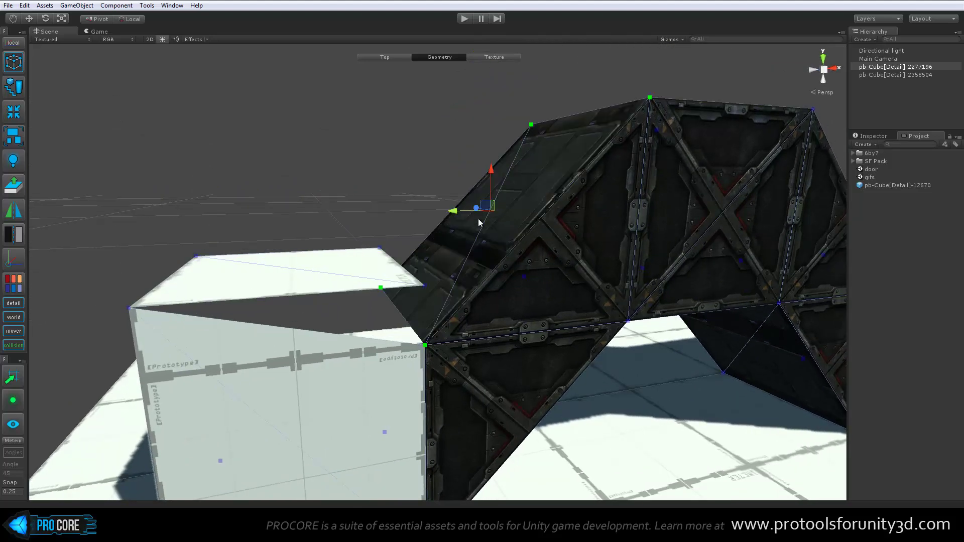
key(ctrl+z)
key(ctrl+z)
Step: Collapse the corner vertices where the box meets the arch into one
drag(394, 334, 452, 364)
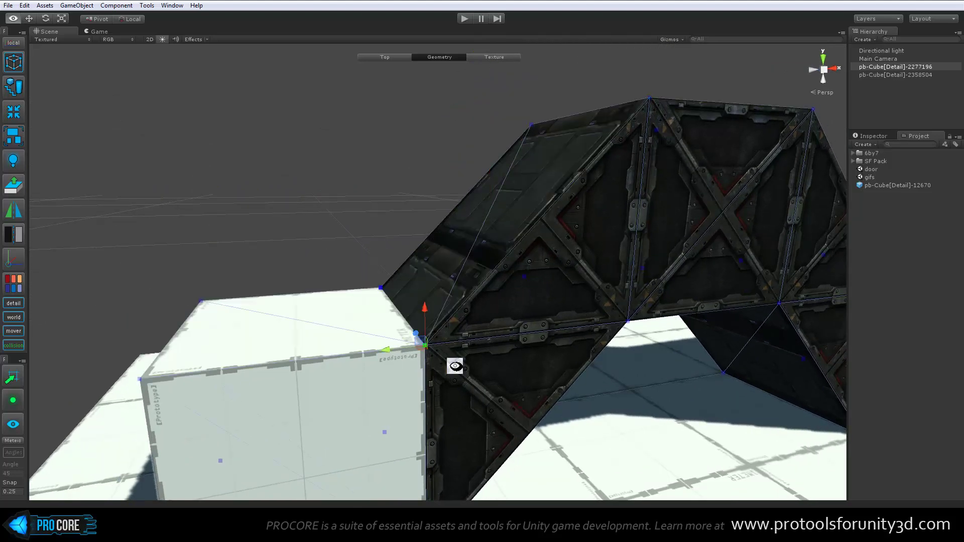
key(alt+c)
alt+drag(415, 313, 367, 347)
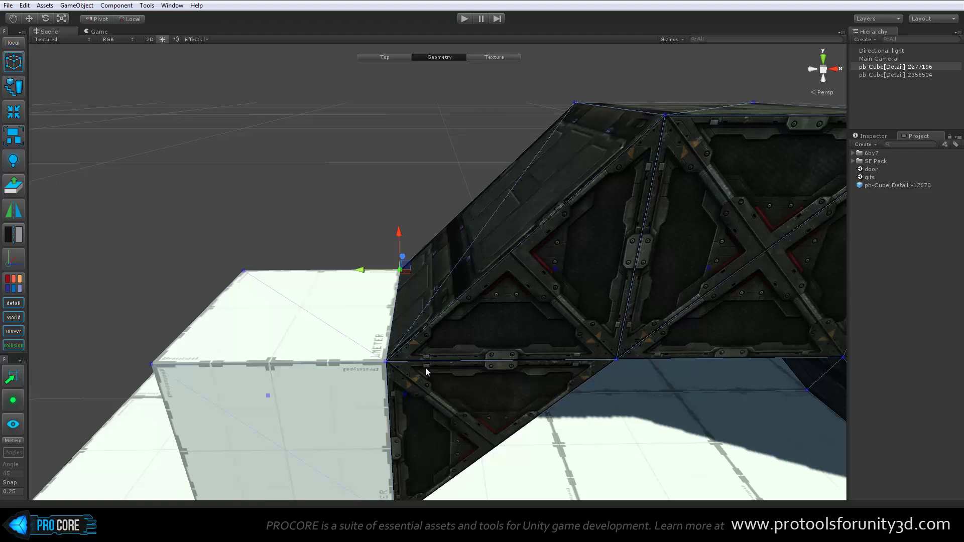
Step: Delete the white box's left face
mouse_move(425, 369)
alt+mouse_down()
mouse_move(417, 344)
mouse_move(377, 333)
mouse_move(465, 317)
mouse_move(388, 339)
alt+mouse_up()
click(389, 341)
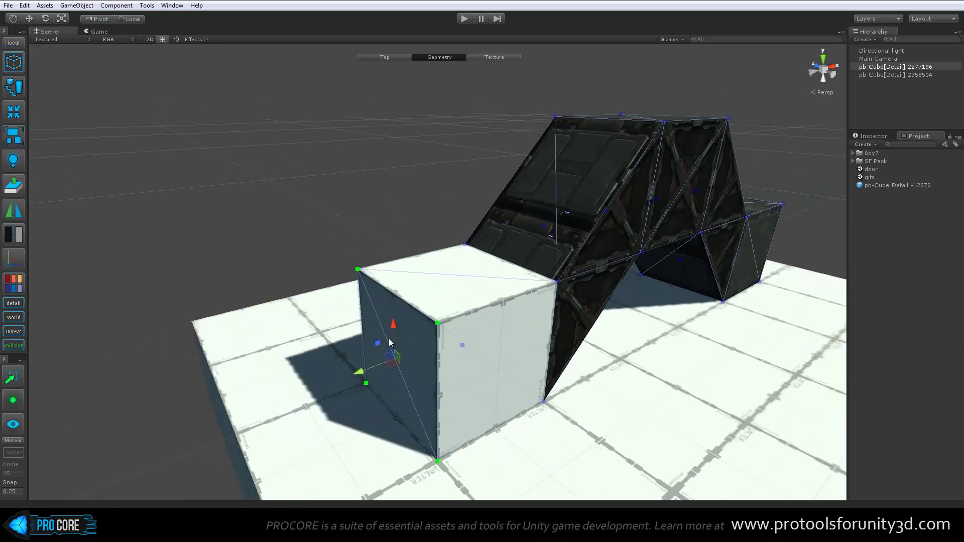
key(BackSpace)
Step: In edge mode, extrude the box's top and step edges upward into two vertical walls
key(h)
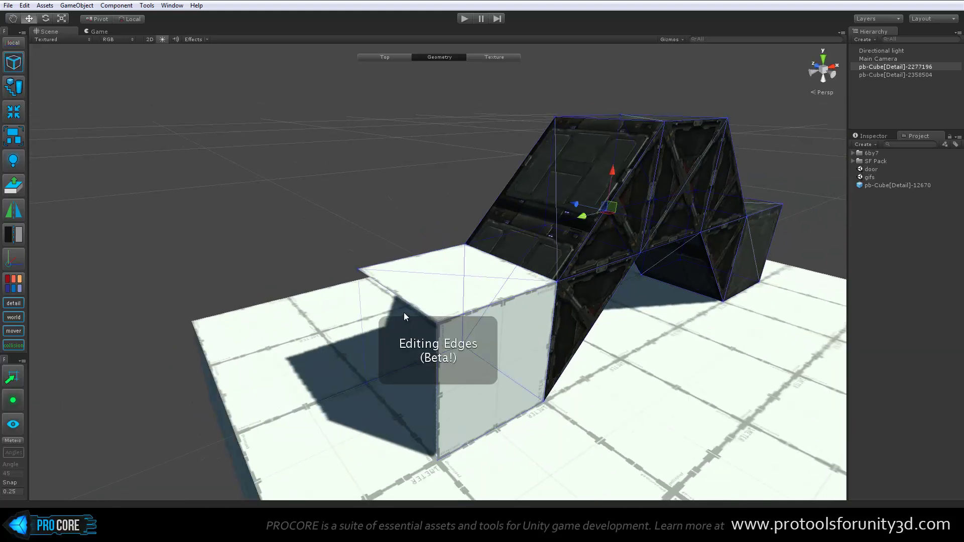
click(404, 297)
mouse_move(408, 299)
alt+mouse_down()
mouse_move(431, 310)
mouse_move(315, 297)
mouse_move(262, 219)
mouse_move(241, 217)
alt+mouse_up()
mouse_move(227, 180)
shift+mouse_down()
mouse_move(237, 93)
mouse_move(285, 217)
mouse_move(340, 279)
mouse_move(354, 265)
shift+mouse_up()
click(354, 261)
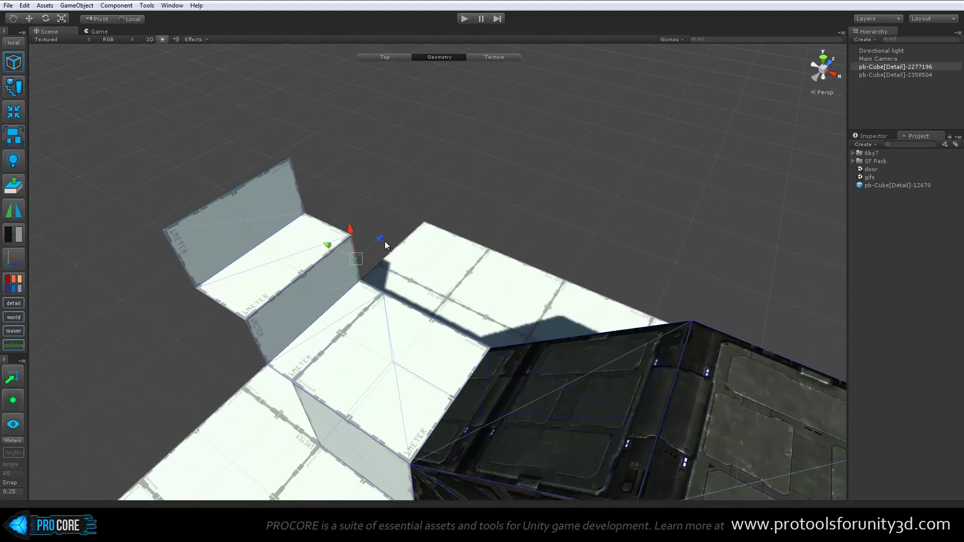
mouse_move(325, 247)
shift+mouse_down()
mouse_move(369, 227)
mouse_move(387, 144)
shift+mouse_up()
Step: Bridge the two new wall edges with a face using Alt+B
click(342, 200)
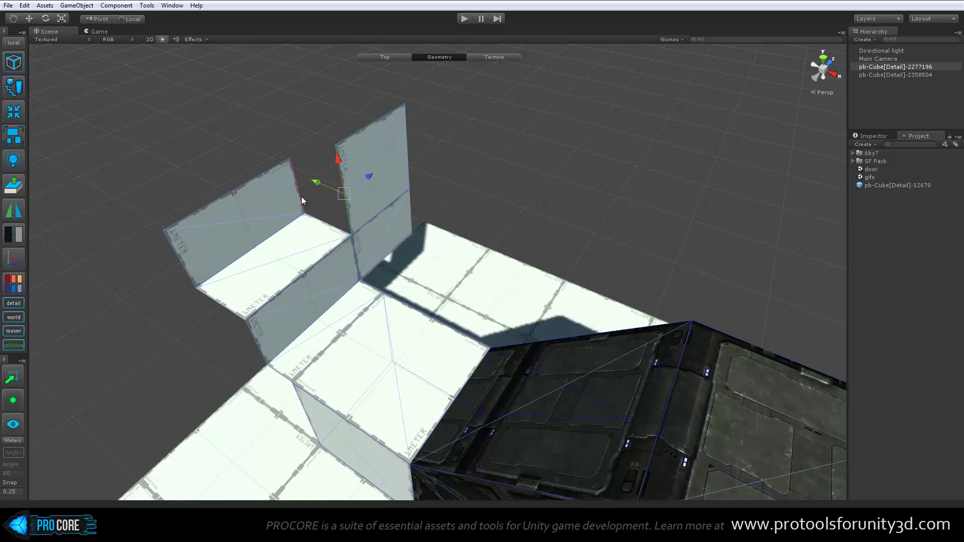
shift+click(300, 199)
mouse_move(280, 280)
alt+mouse_down()
mouse_move(317, 254)
mouse_move(317, 296)
mouse_move(305, 314)
alt+mouse_up()
key(alt+b)
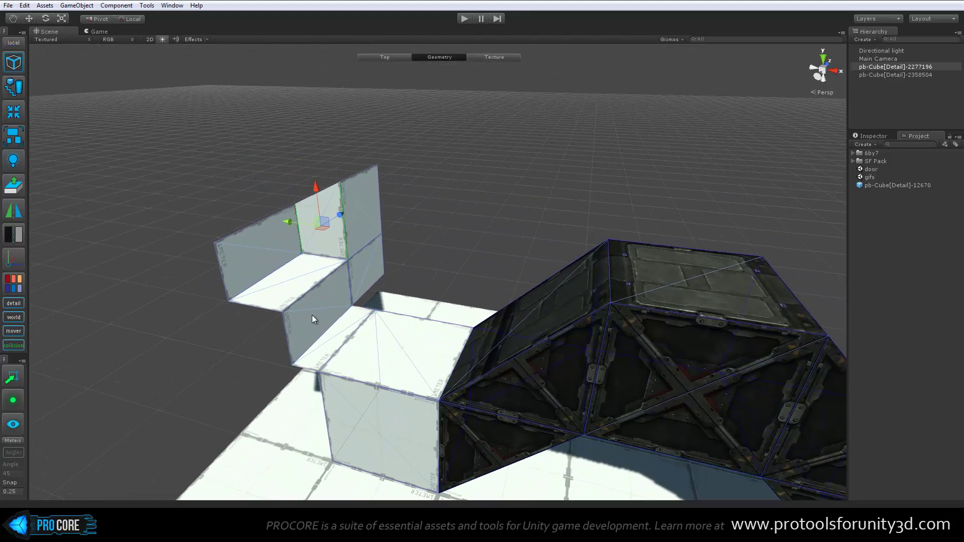
Step: Lift a face of the white step into a sloped top
mouse_move(305, 314)
alt+mouse_down()
mouse_move(338, 300)
mouse_move(329, 275)
alt+mouse_up()
click(339, 321)
mouse_move(407, 314)
alt+mouse_down()
mouse_move(458, 283)
mouse_move(462, 325)
mouse_move(424, 312)
alt+mouse_up()
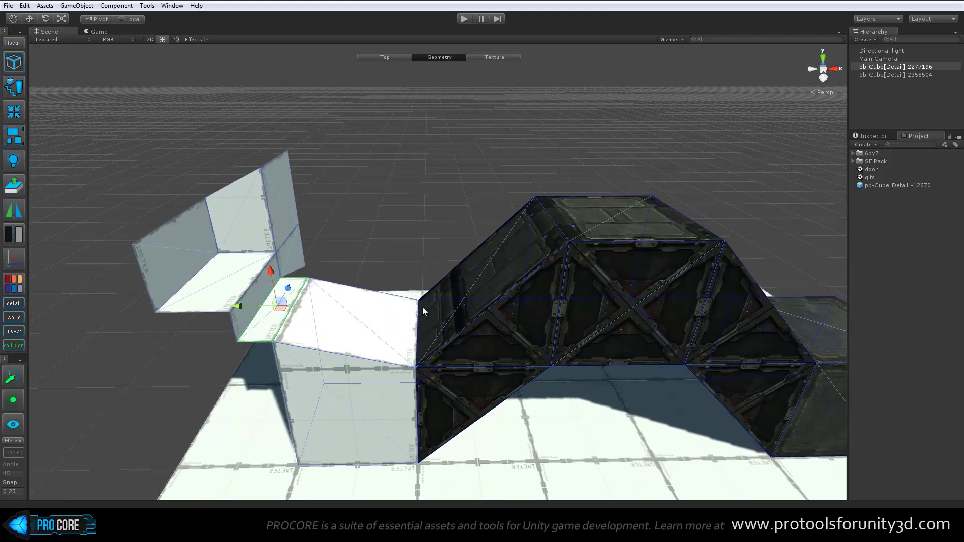
Step: Extrude the top face of the arch's centre block upward into a raised box
key(ctrl+e)
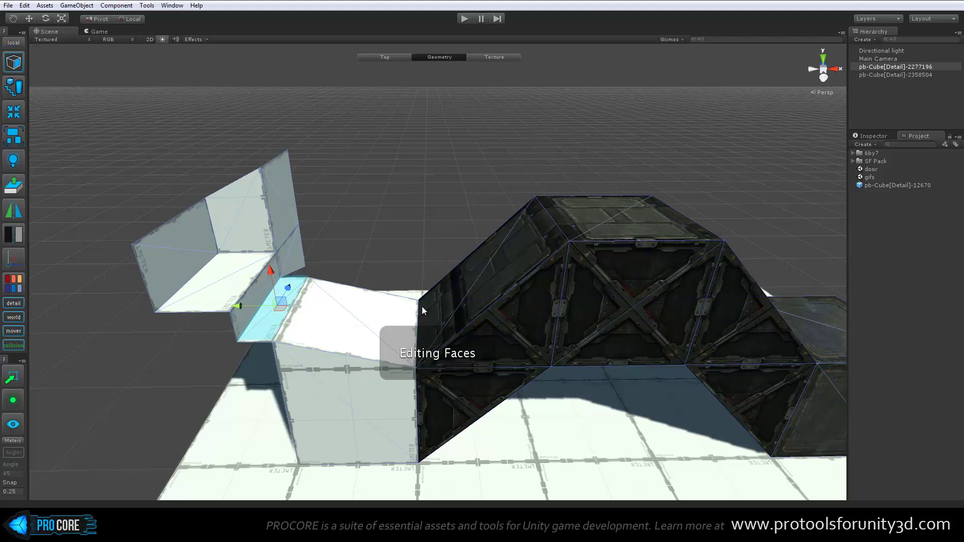
alt+drag(422, 306, 367, 221)
click(368, 221)
mouse_move(243, 218)
alt+mouse_down()
mouse_move(317, 215)
mouse_move(357, 255)
mouse_move(436, 218)
mouse_move(462, 107)
mouse_move(482, 195)
mouse_move(483, 283)
mouse_move(480, 260)
alt+mouse_up()
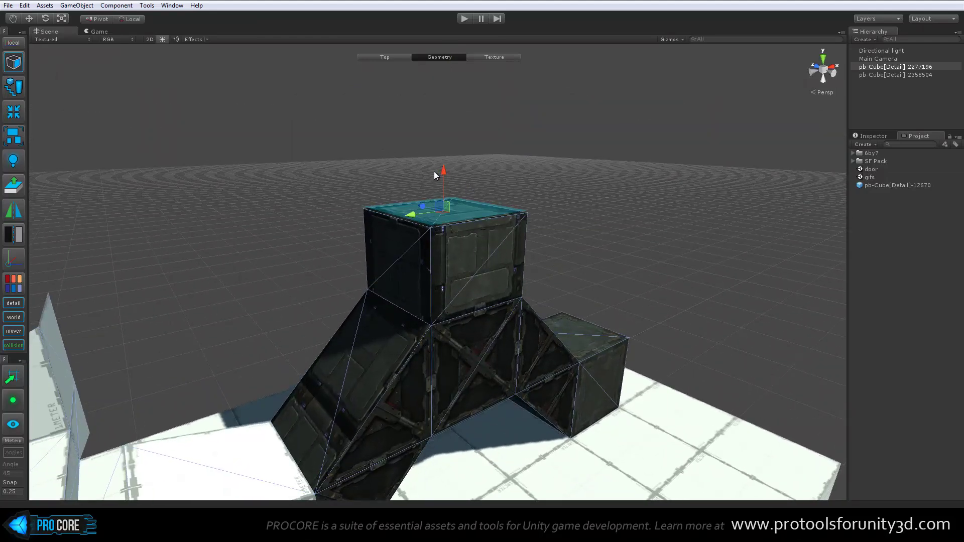
mouse_move(568, 202)
alt+mouse_down()
mouse_move(473, 204)
mouse_move(421, 151)
mouse_move(495, 241)
alt+mouse_up()
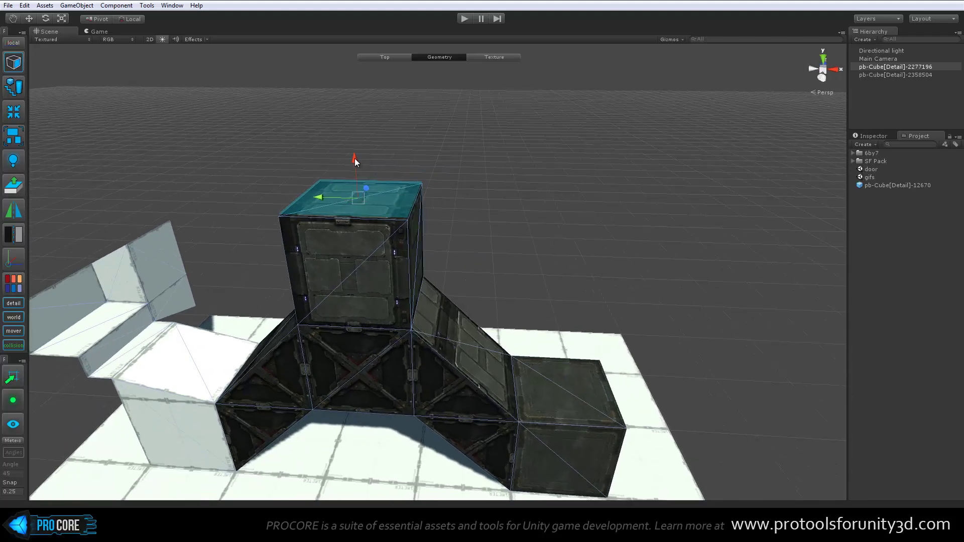
shift+drag(355, 158, 361, 55)
mouse_move(389, 160)
alt+mouse_down()
mouse_move(397, 197)
mouse_move(513, 205)
alt+mouse_up()
Step: Extrude the upper cube's left face sideways into another box
click(433, 200)
shift+drag(405, 202, 341, 235)
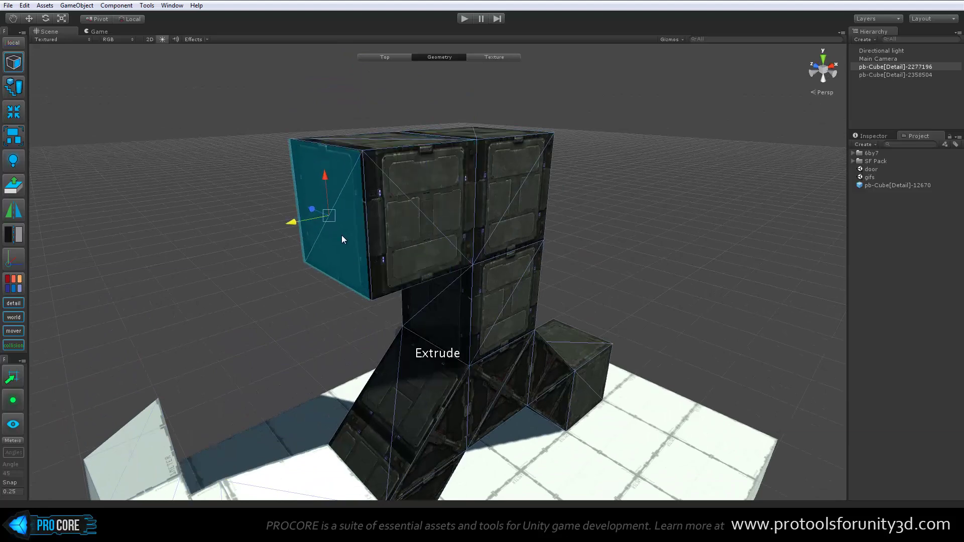
mouse_move(484, 263)
alt+mouse_down()
mouse_move(442, 187)
mouse_move(485, 185)
mouse_move(411, 187)
mouse_move(398, 214)
mouse_move(419, 191)
mouse_move(449, 207)
mouse_move(562, 191)
alt+mouse_up()
key(g)
Step: Extrude the upper cube's right face into a long arm with an enlarged end face
click(414, 163)
key(r)
key(w)
mouse_move(564, 308)
alt+mouse_down()
mouse_move(472, 293)
mouse_move(459, 227)
mouse_move(616, 280)
alt+mouse_up()
key(r)
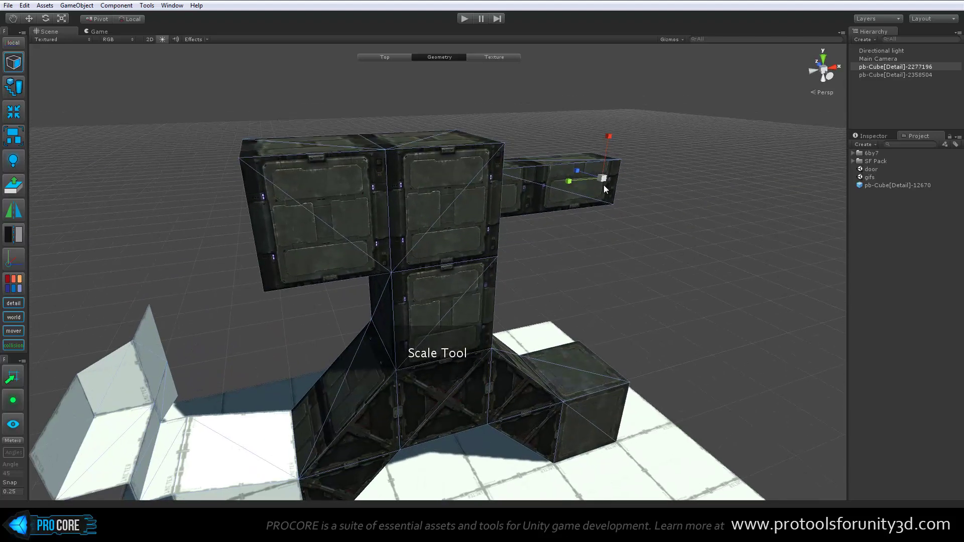
mouse_move(601, 182)
shift+mouse_down()
mouse_move(622, 161)
mouse_move(652, 182)
mouse_move(668, 276)
mouse_move(549, 252)
mouse_move(463, 314)
mouse_move(383, 276)
mouse_move(492, 281)
mouse_move(462, 307)
shift+mouse_up()
key(w)
Step: Extrude the arm's end face at an angle and push it downward into a hanging tip
key(e)
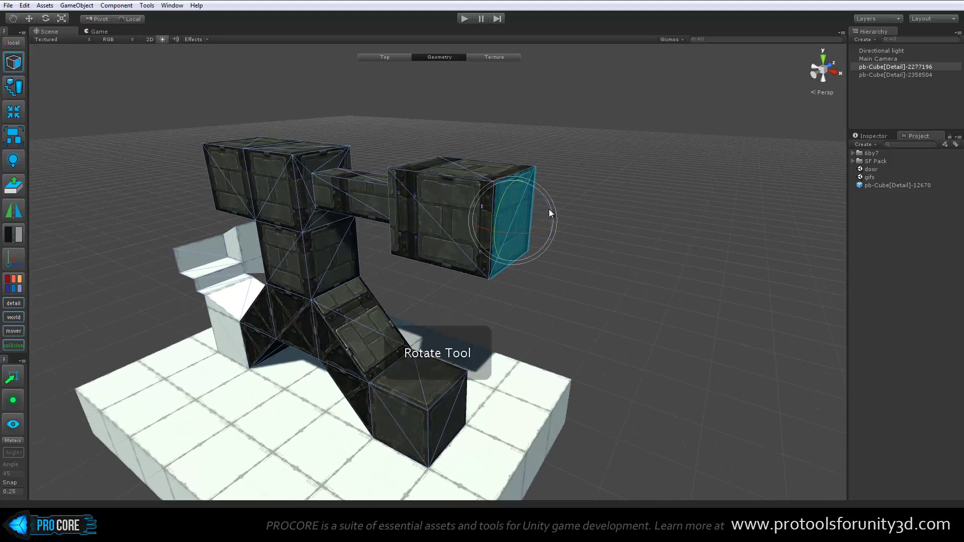
shift+drag(548, 208, 572, 325)
key(w)
mouse_move(637, 119)
mouse_down()
mouse_move(638, 160)
mouse_move(708, 284)
mouse_up()
mouse_move(560, 143)
shift+mouse_down()
mouse_move(656, 299)
mouse_move(625, 282)
shift+mouse_up()
drag(646, 249, 709, 330)
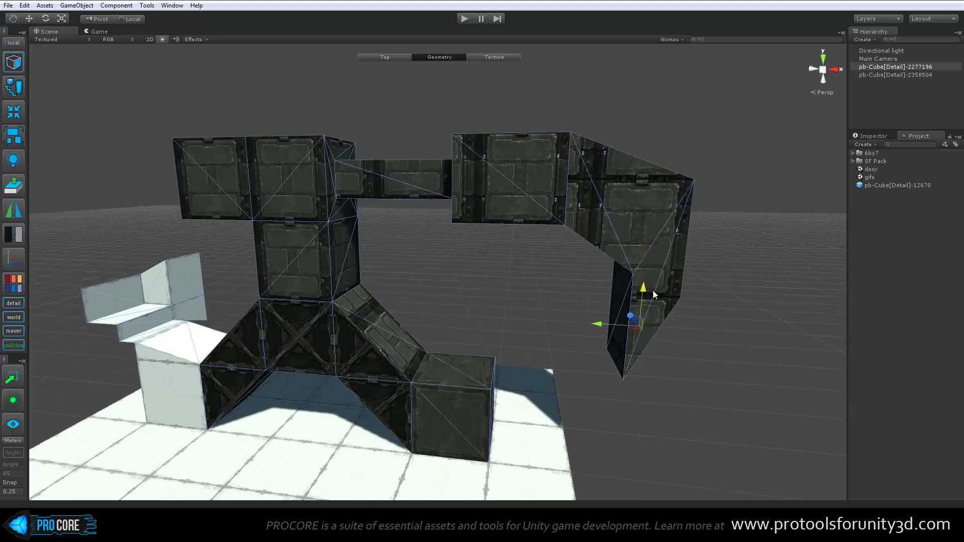
middle_drag(709, 330, 668, 304)
Step: In vertex mode, box-select the hanging arm's end vertices and extrude a new section
key(h)
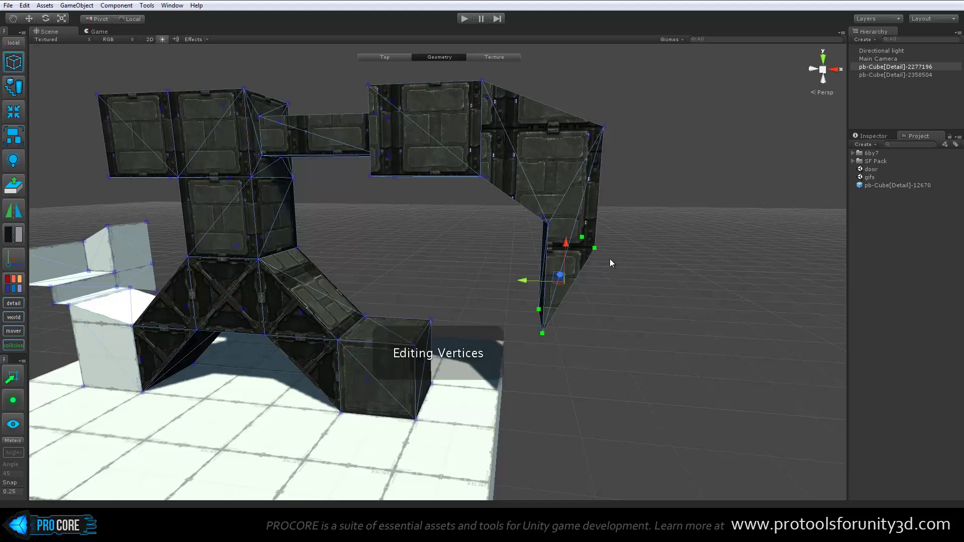
alt+drag(645, 325, 637, 273)
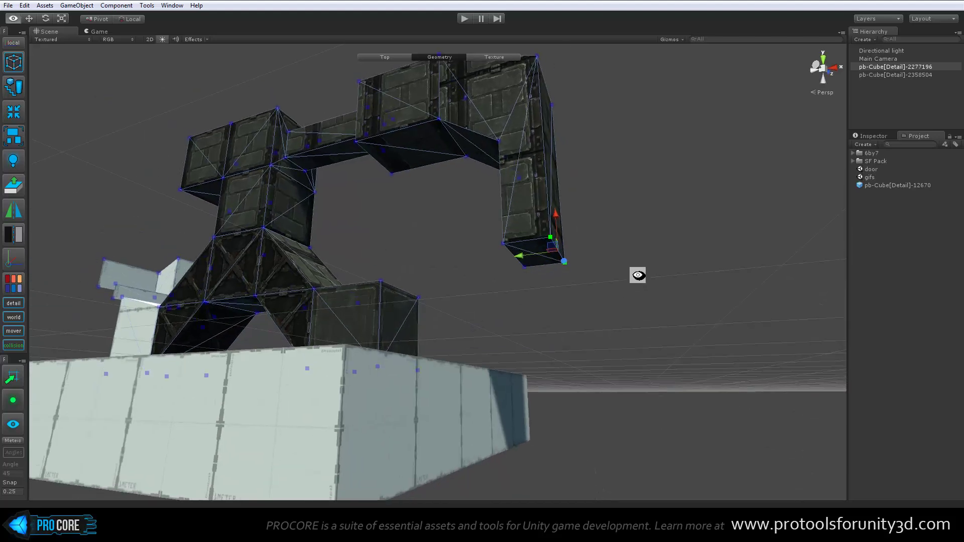
alt+drag(540, 260, 647, 230)
scroll(609, 254, up, 5)
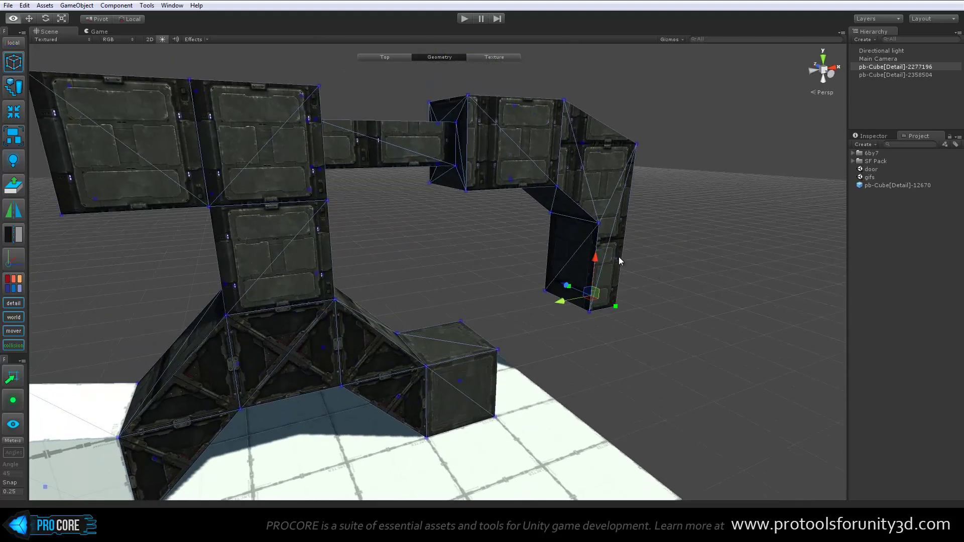
drag(532, 216, 599, 304)
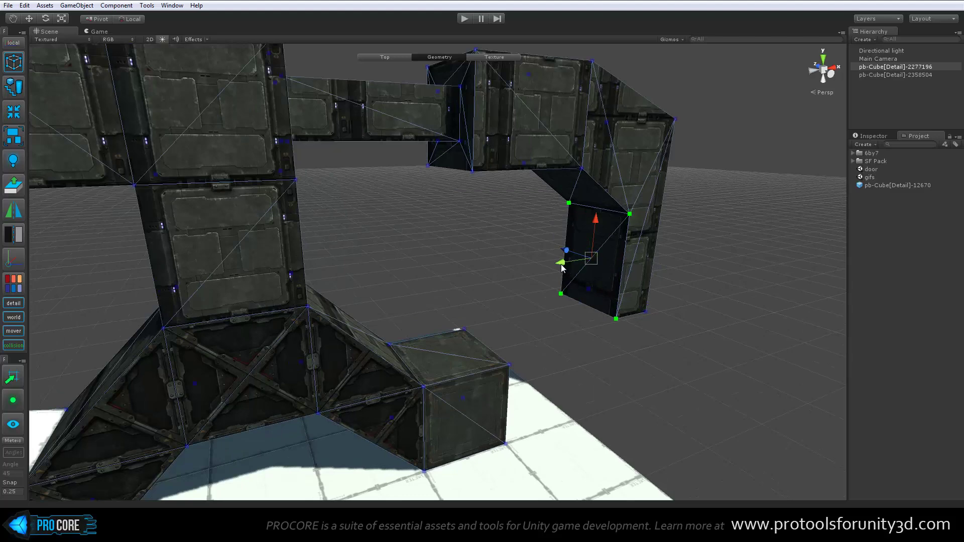
mouse_move(563, 261)
shift+mouse_down()
mouse_move(466, 275)
mouse_move(536, 291)
mouse_move(437, 249)
mouse_move(464, 349)
mouse_move(441, 382)
shift+mouse_up()
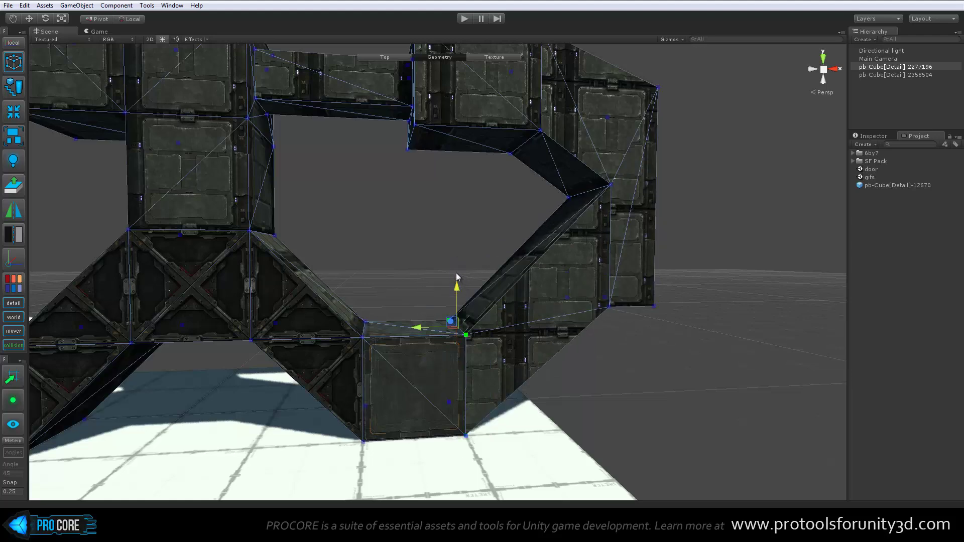
Step: Drag the new section over to line up with the lower right block, then deselect
alt+drag(433, 265, 366, 270)
scroll(372, 269, up, 3)
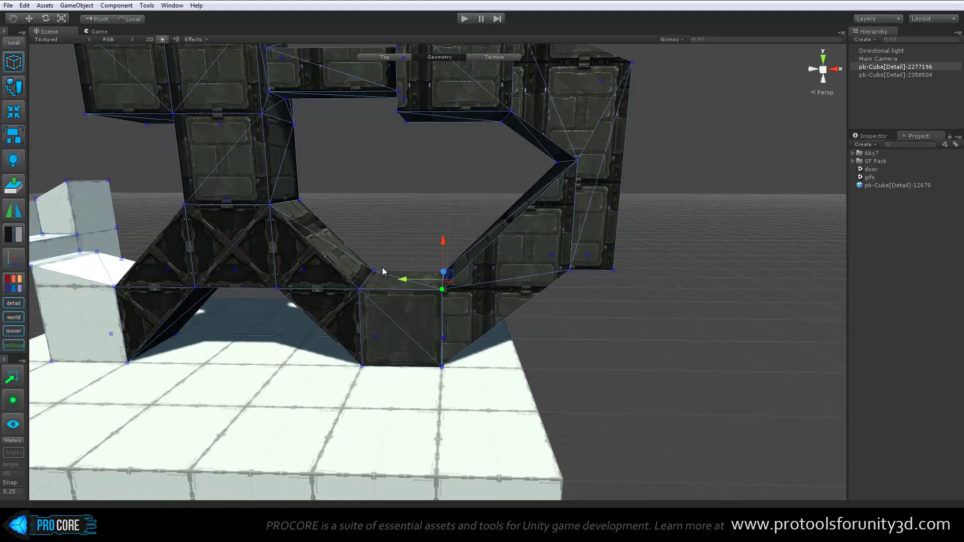
scroll(382, 267, up, 3)
drag(327, 275, 417, 271)
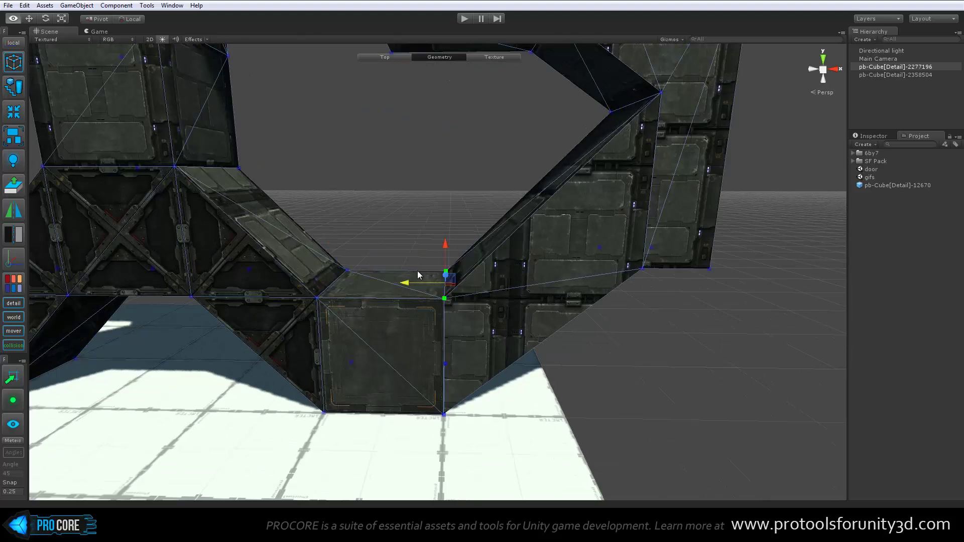
alt+drag(370, 241, 554, 400)
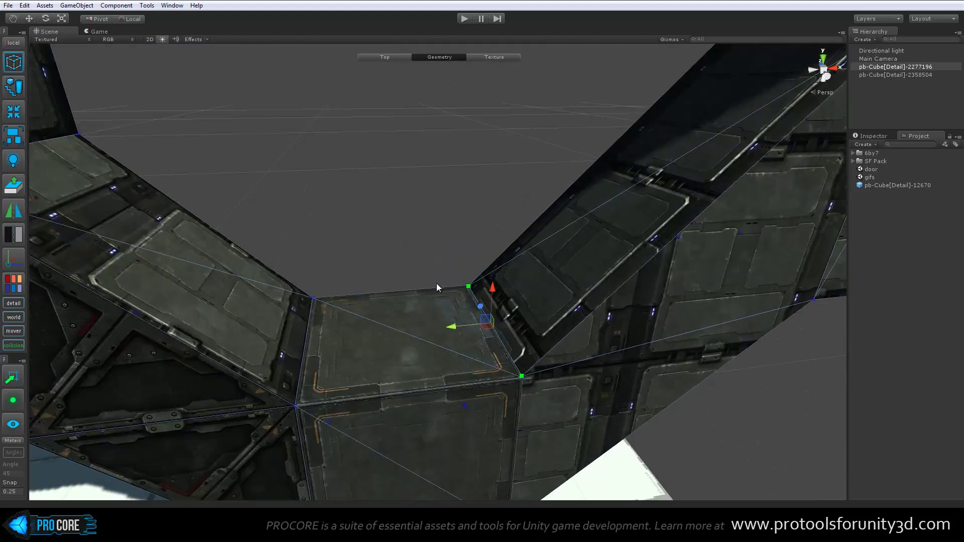
mouse_move(447, 299)
alt+mouse_down()
mouse_move(587, 366)
mouse_move(492, 307)
mouse_move(621, 350)
mouse_move(522, 363)
mouse_move(490, 316)
mouse_move(495, 348)
mouse_move(437, 327)
mouse_move(451, 210)
alt+mouse_up()
click(451, 209)
mouse_move(469, 249)
alt+mouse_down()
mouse_move(539, 220)
mouse_move(437, 221)
mouse_move(529, 329)
alt+mouse_up()
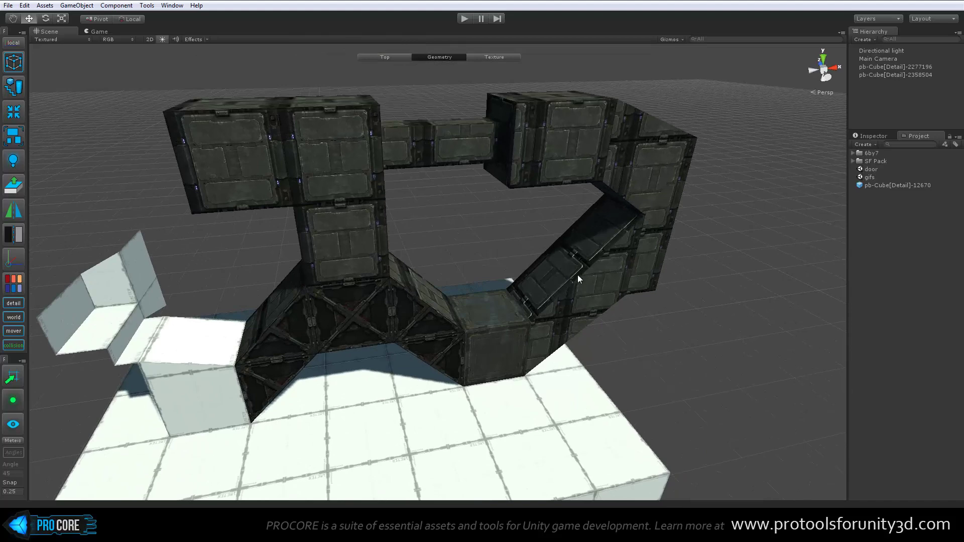
Step: Orbit around the closed loop, the X-braced pillar and the white step blocks
mouse_move(501, 276)
alt+mouse_down()
mouse_move(523, 266)
mouse_move(443, 262)
mouse_move(472, 278)
alt+mouse_up()
scroll(470, 278, up, 2)
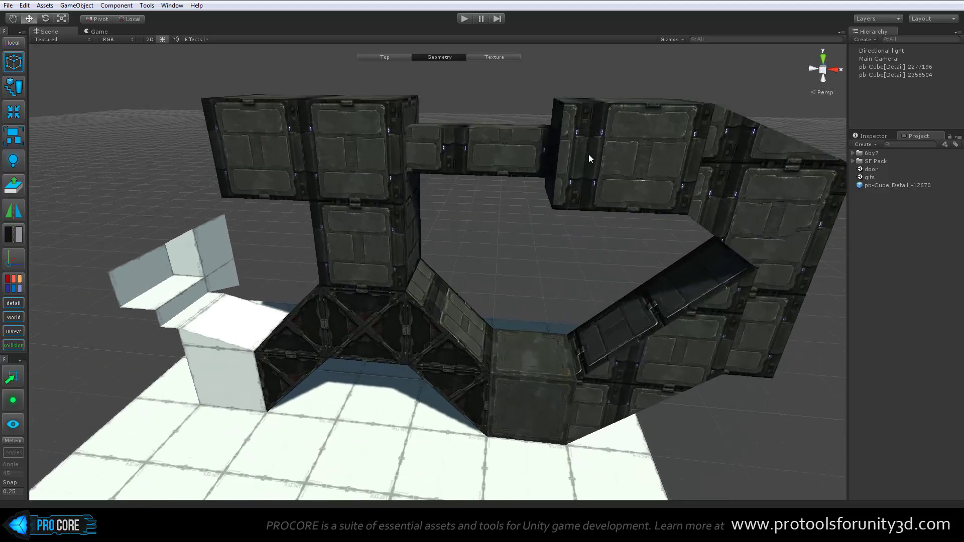
mouse_move(693, 348)
alt+mouse_down()
mouse_move(463, 383)
mouse_move(505, 314)
mouse_move(400, 327)
alt+mouse_up()
alt+drag(446, 290, 404, 266)
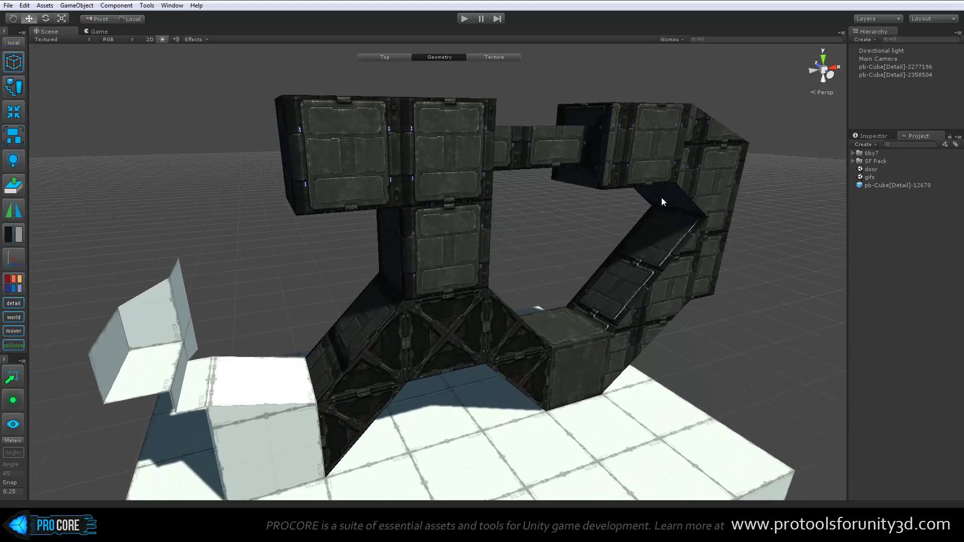
alt+drag(628, 279, 492, 296)
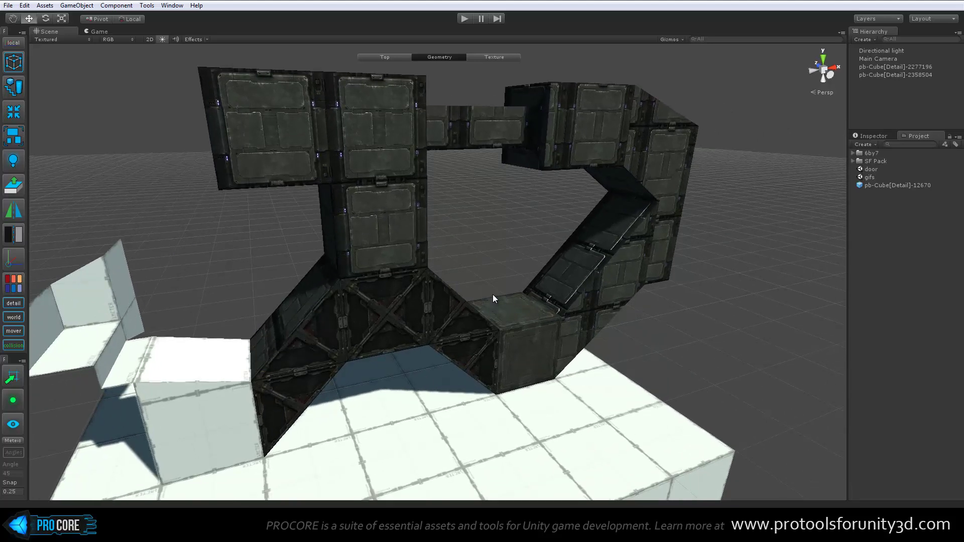
mouse_move(625, 200)
alt+mouse_down()
mouse_move(671, 204)
mouse_move(517, 269)
alt+mouse_up()
alt+right_drag(517, 269, 608, 230)
mouse_move(608, 230)
alt+mouse_down()
mouse_move(472, 276)
mouse_move(224, 270)
alt+mouse_up()
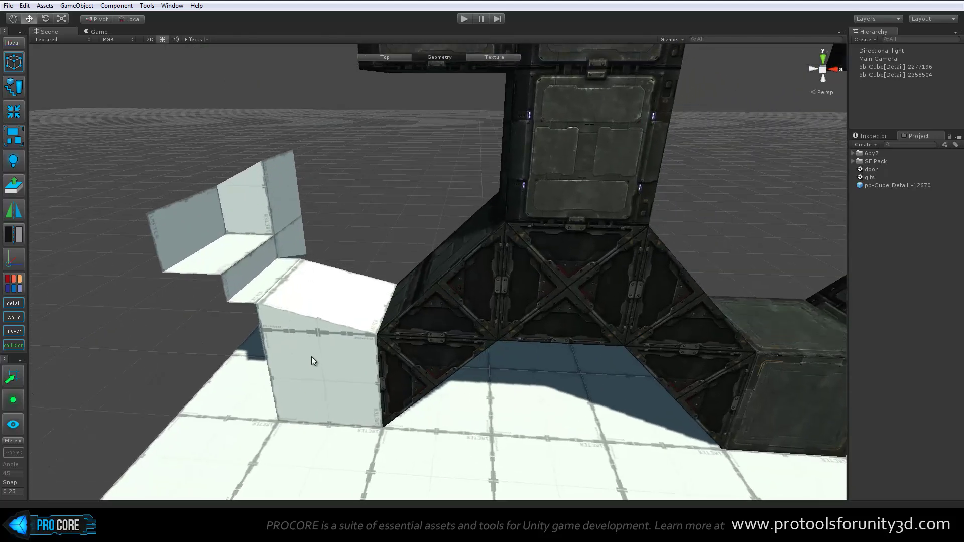
mouse_move(350, 311)
alt+mouse_down()
mouse_move(357, 295)
mouse_move(305, 309)
mouse_move(421, 310)
alt+mouse_up()
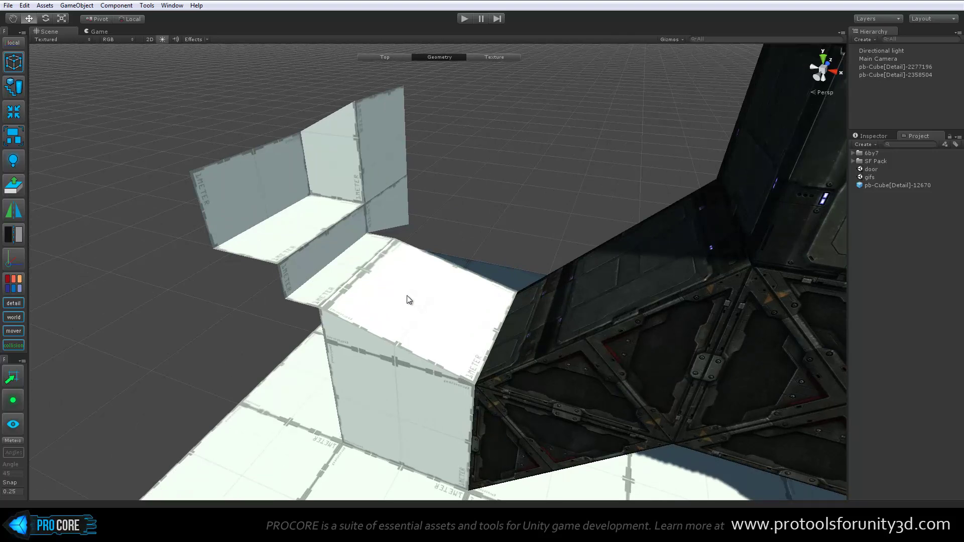
Step: Enter texture mode and move the Texture Editor off the white blocks
key(j)
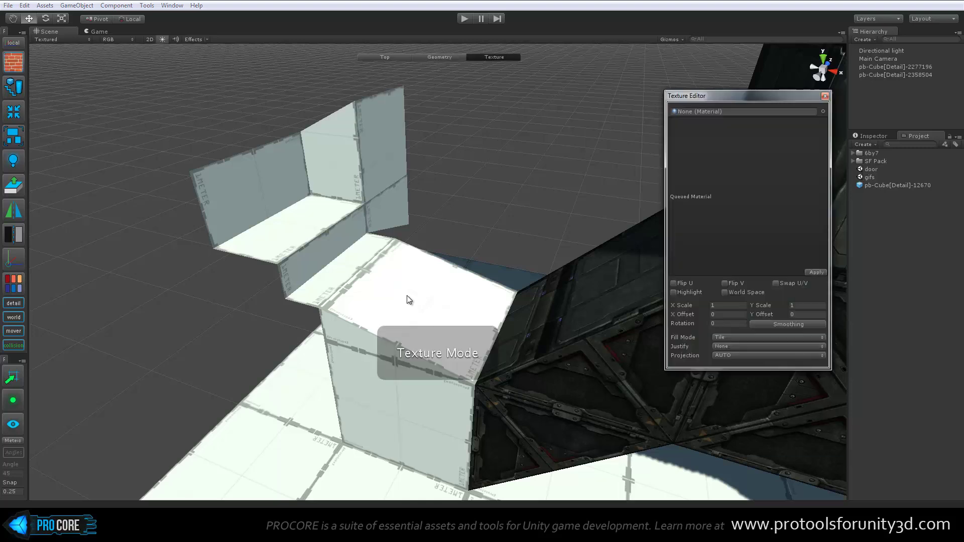
drag(761, 95, 661, 104)
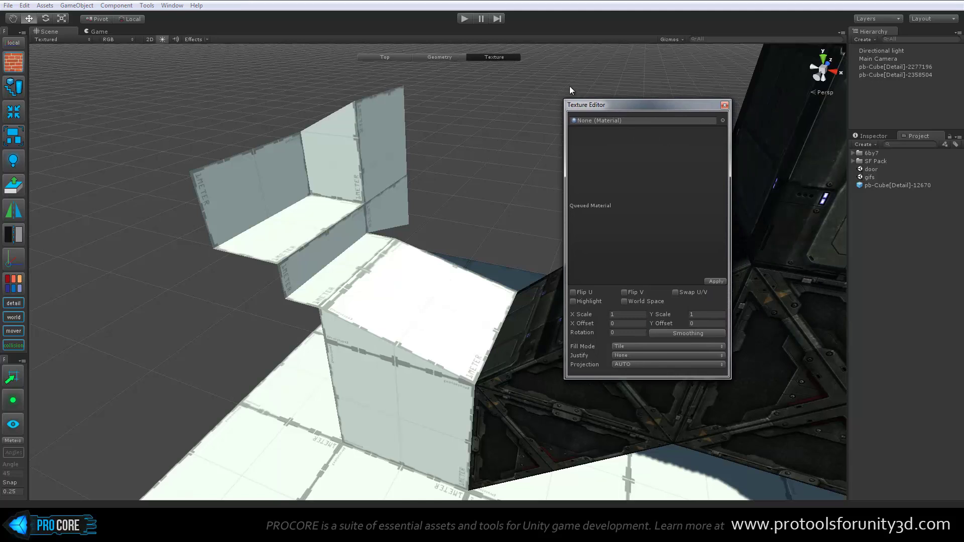
drag(627, 107, 645, 96)
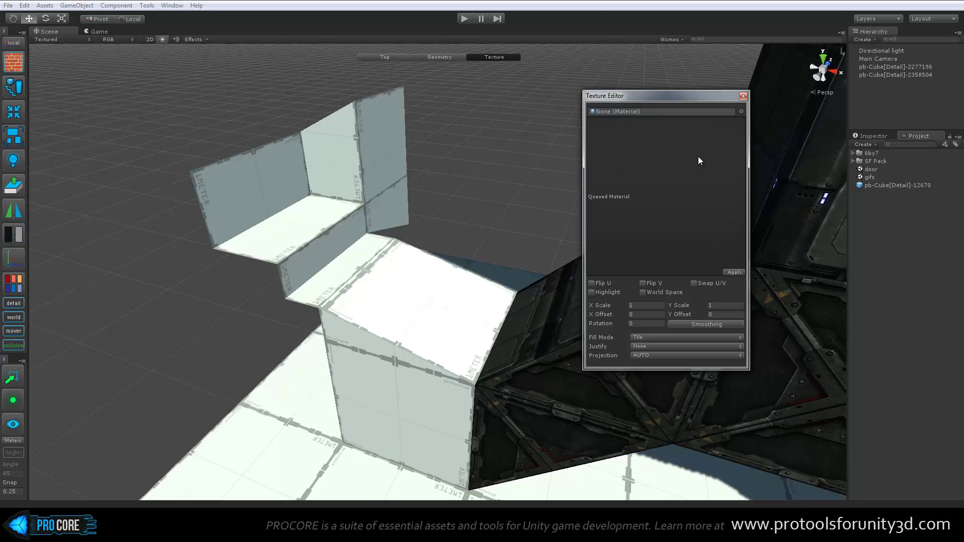
Step: Pick the sf_1 material in the Select Material window after previewing sf_3 and sf_5
click(741, 111)
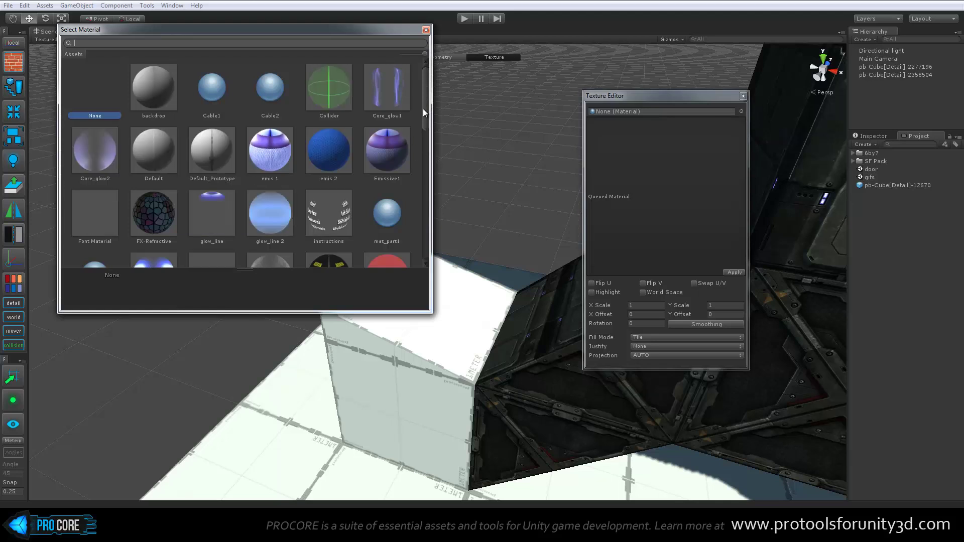
drag(422, 108, 427, 173)
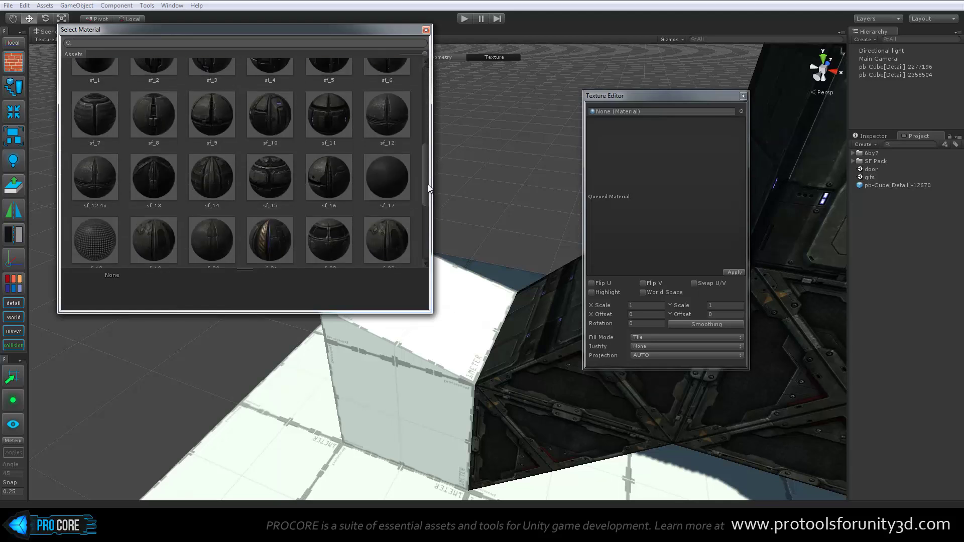
drag(427, 173, 433, 170)
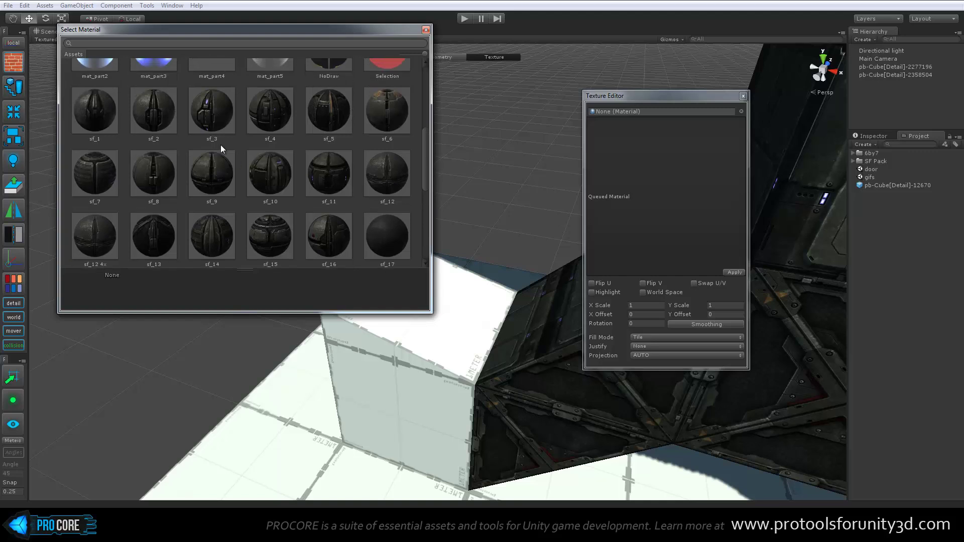
click(210, 109)
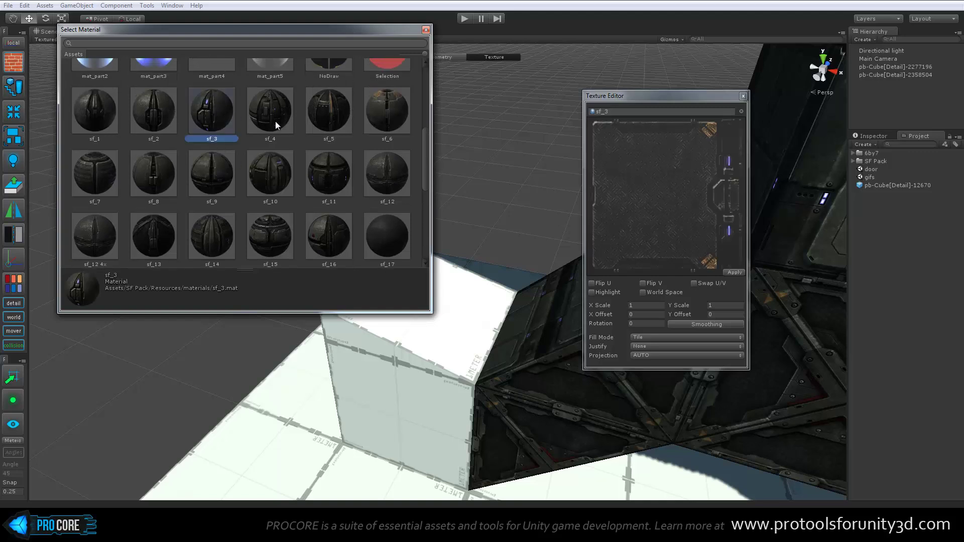
click(333, 111)
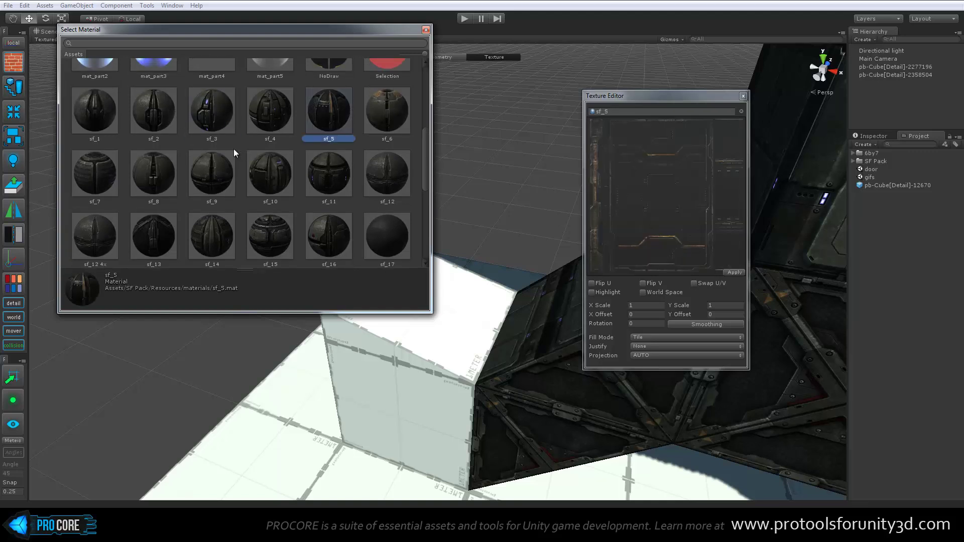
scroll(271, 129, up, 1)
click(101, 146)
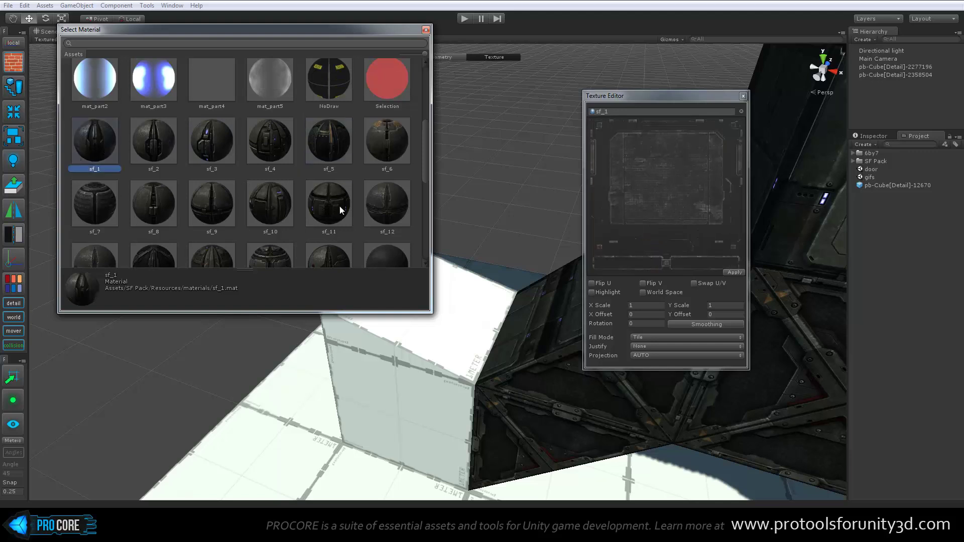
click(425, 29)
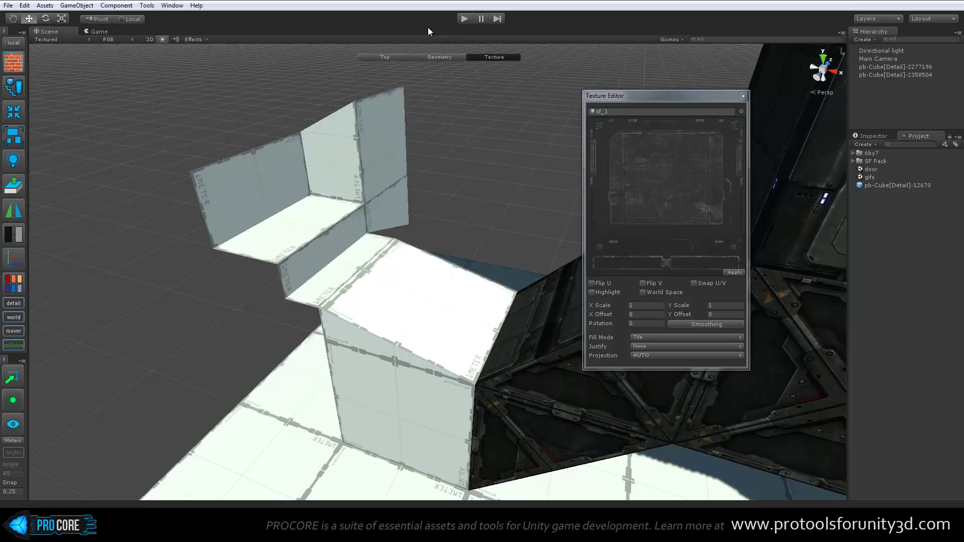
Step: Apply sf_1 to the lower block's front, the slanted top and the step's front face
middle_drag(463, 250, 470, 211)
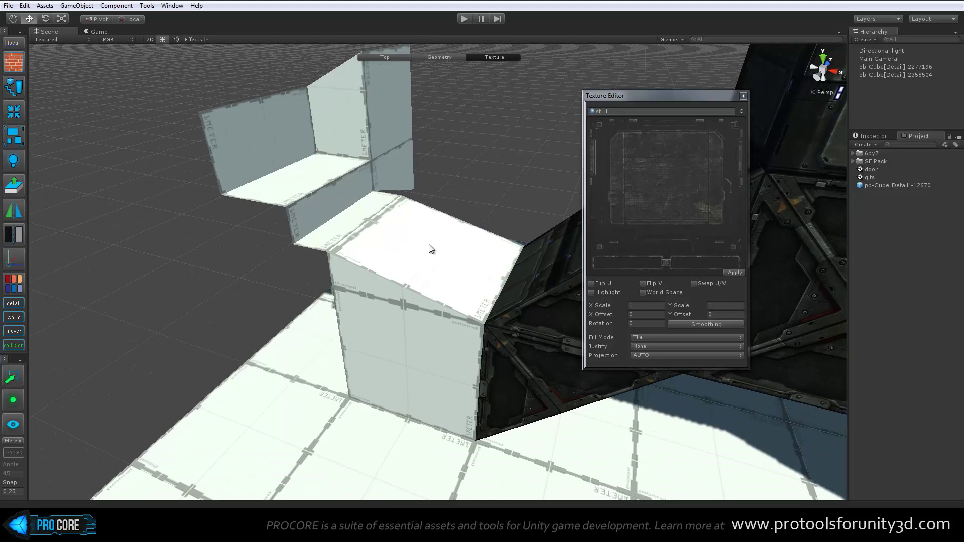
ctrl+shift+click(396, 313)
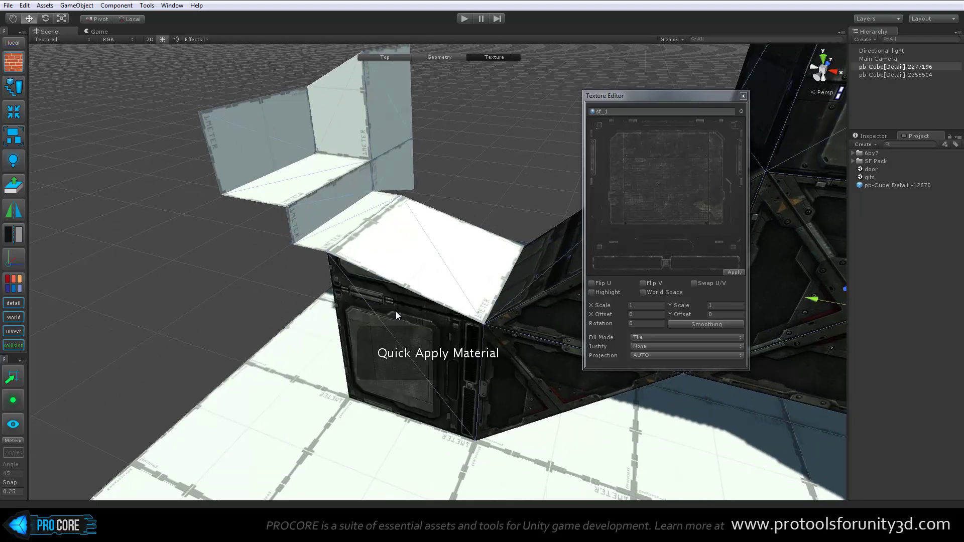
ctrl+shift+click(420, 255)
ctrl+shift+click(344, 215)
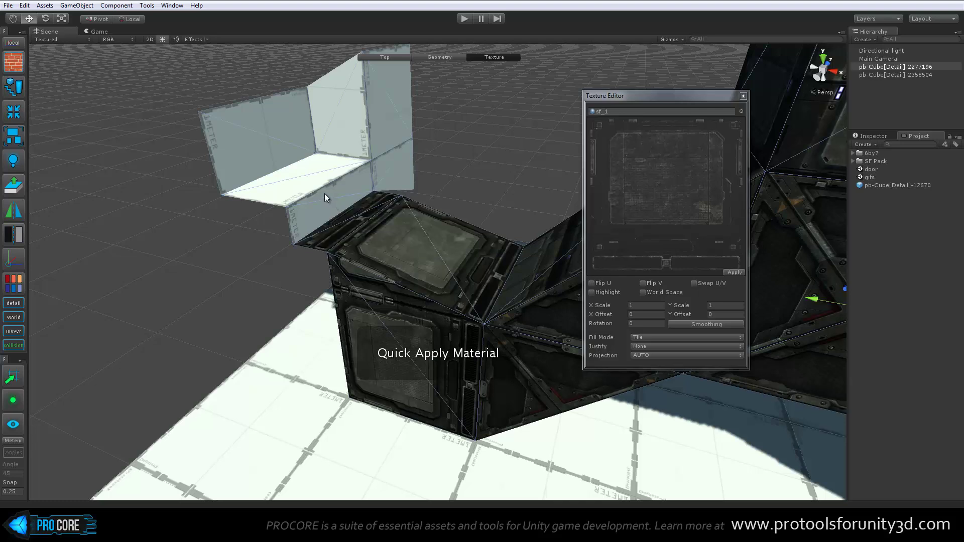
Step: Switch to the sf_3 material and apply it to four upper faces of the box
click(741, 111)
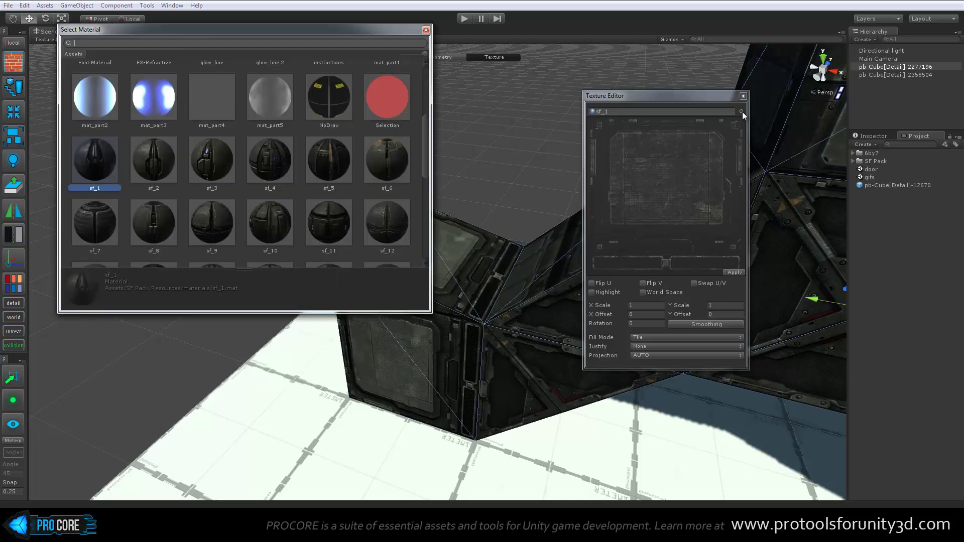
click(223, 153)
double_click(222, 152)
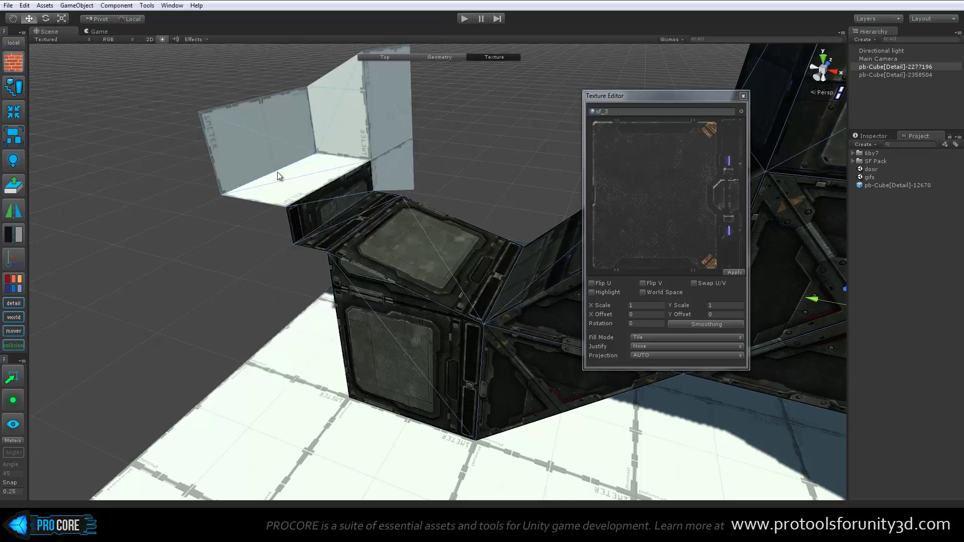
ctrl+shift+click(261, 131)
ctrl+shift+click(313, 126)
ctrl+shift+click(311, 164)
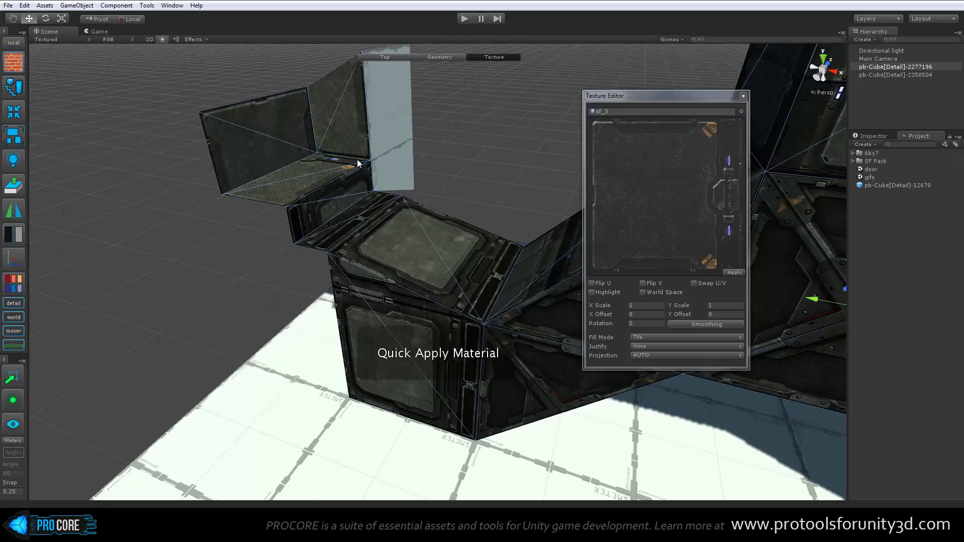
ctrl+shift+click(373, 122)
mouse_move(450, 213)
alt+mouse_down()
mouse_move(419, 264)
mouse_move(405, 320)
mouse_move(369, 275)
alt+mouse_up()
key(w)
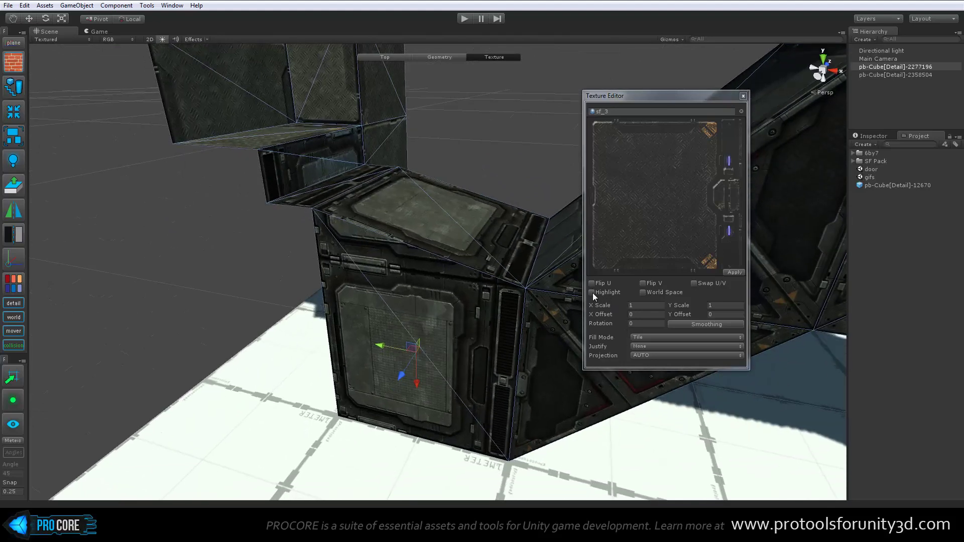
Step: With Highlight on, slide and scale the top face's texture, keeping rotation at zero
click(592, 292)
click(431, 197)
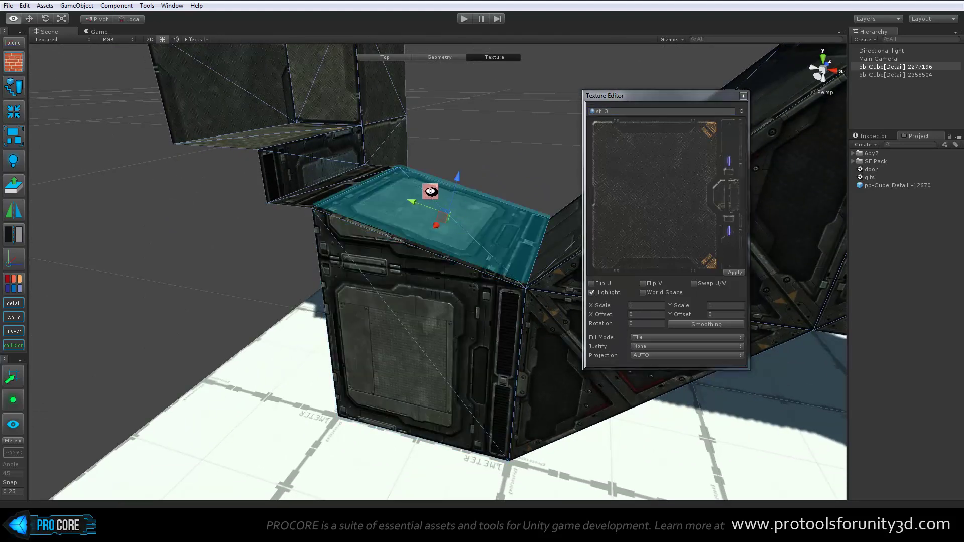
mouse_move(428, 198)
alt+mouse_down()
mouse_move(373, 202)
mouse_move(363, 216)
alt+mouse_up()
scroll(363, 218, up, 4)
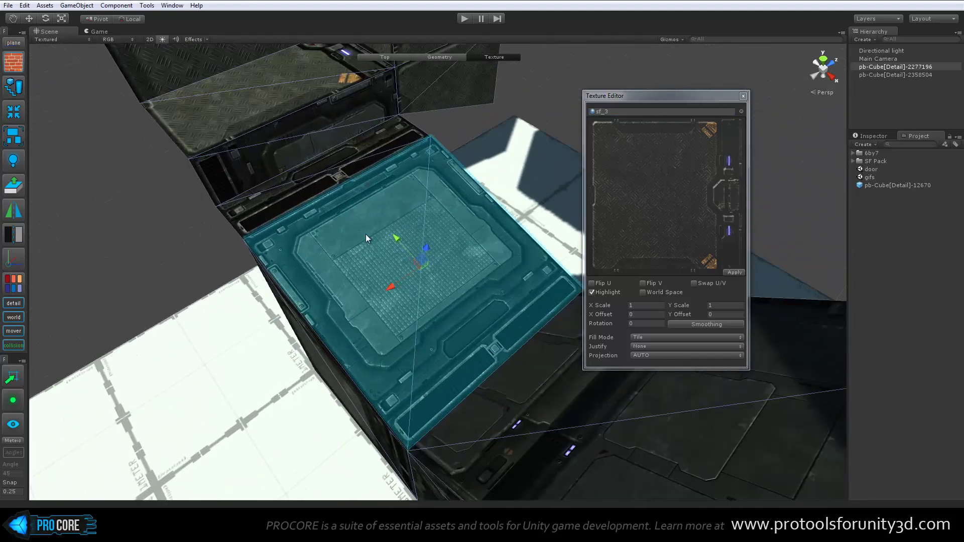
mouse_move(417, 292)
mouse_down()
mouse_move(487, 267)
mouse_move(445, 285)
mouse_move(458, 206)
mouse_move(478, 270)
mouse_move(462, 279)
mouse_move(462, 241)
mouse_move(448, 292)
mouse_move(359, 317)
mouse_up()
key(r)
key(e)
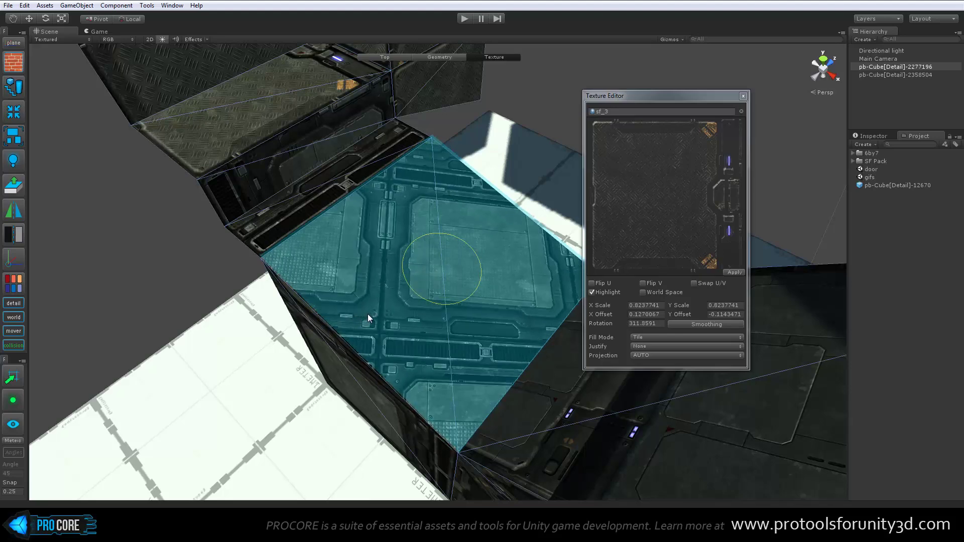
key(ctrl+z)
Step: Select the cube's front side face
mouse_move(368, 314)
alt+mouse_down()
mouse_move(460, 296)
mouse_move(486, 271)
mouse_move(414, 345)
alt+mouse_up()
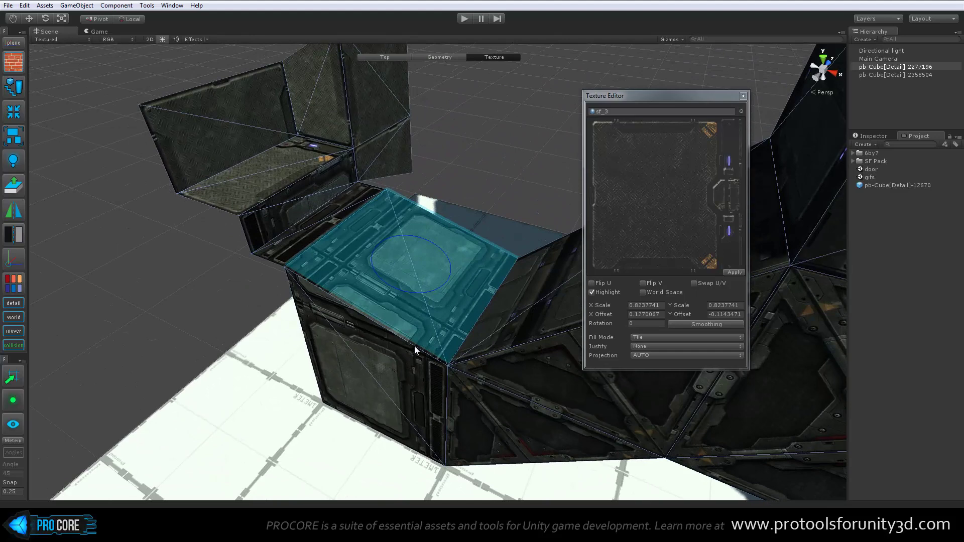
key(w)
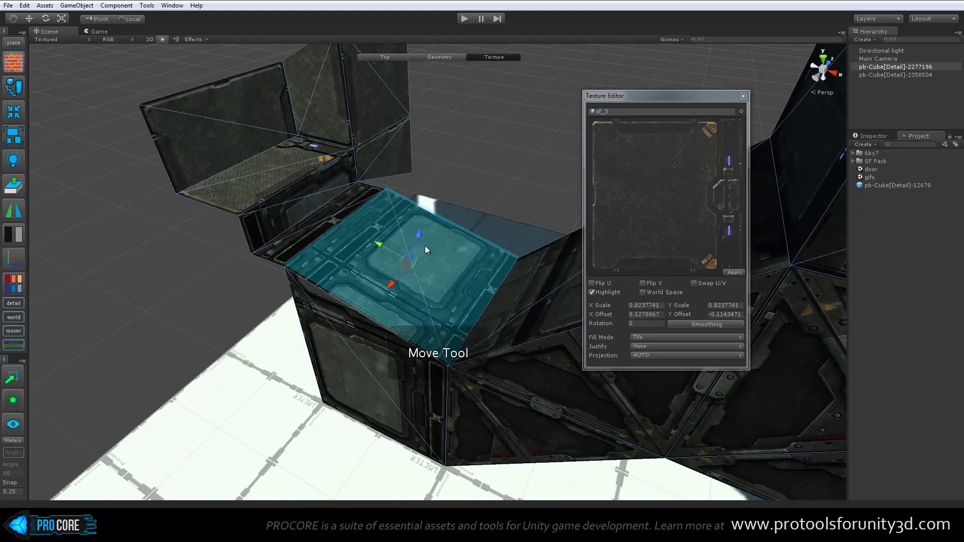
mouse_move(365, 336)
alt+mouse_down()
mouse_move(409, 305)
mouse_move(484, 300)
mouse_move(443, 332)
mouse_move(455, 303)
alt+mouse_up()
click(409, 305)
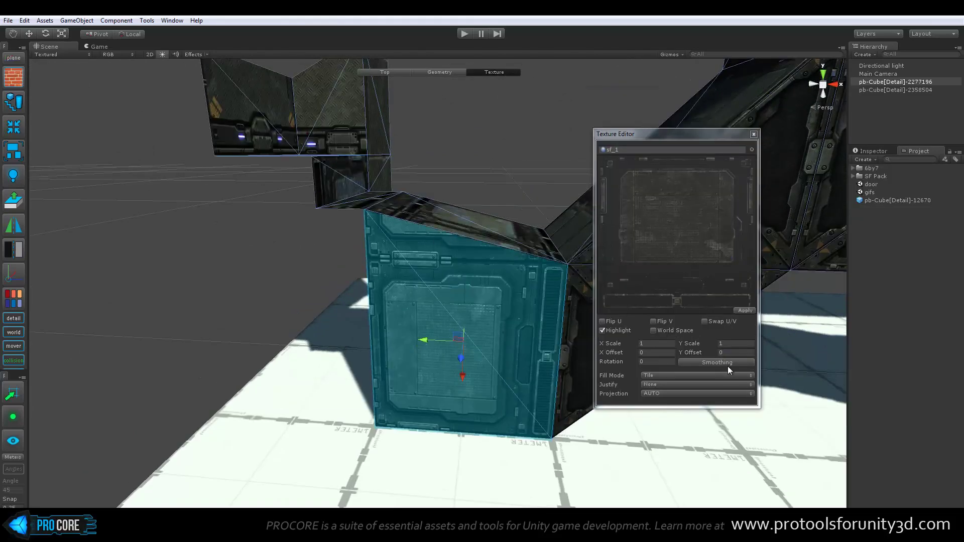
Step: Open the Smoothing Groups window for the front face and move it clear of the editor
click(731, 364)
drag(648, 209, 700, 218)
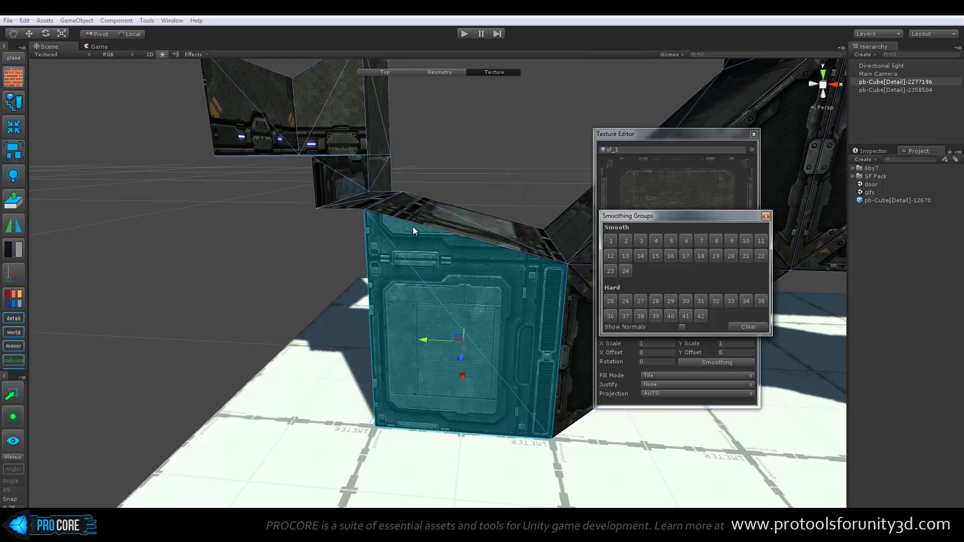
drag(658, 218, 665, 167)
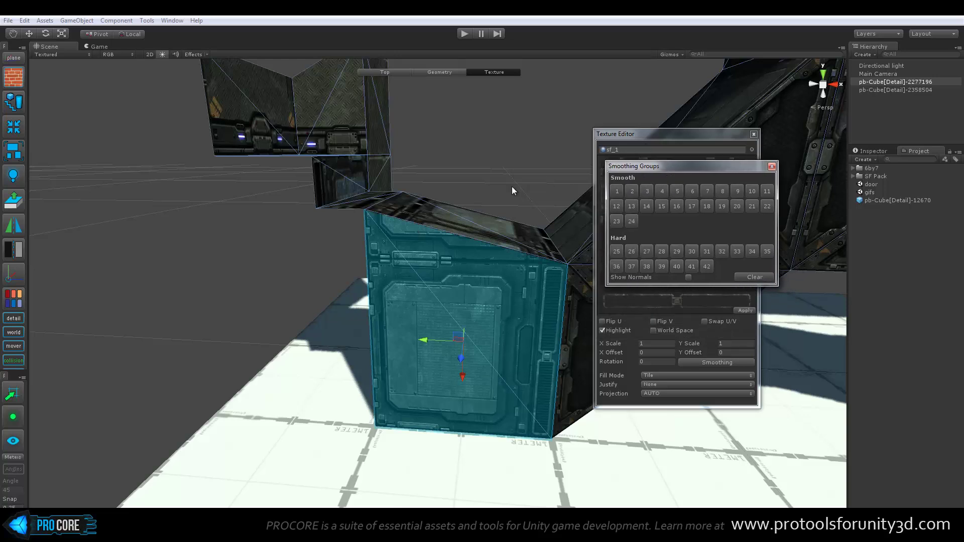
mouse_move(499, 189)
alt+mouse_down()
mouse_move(456, 211)
mouse_move(449, 246)
alt+mouse_up()
scroll(450, 246, down, 3)
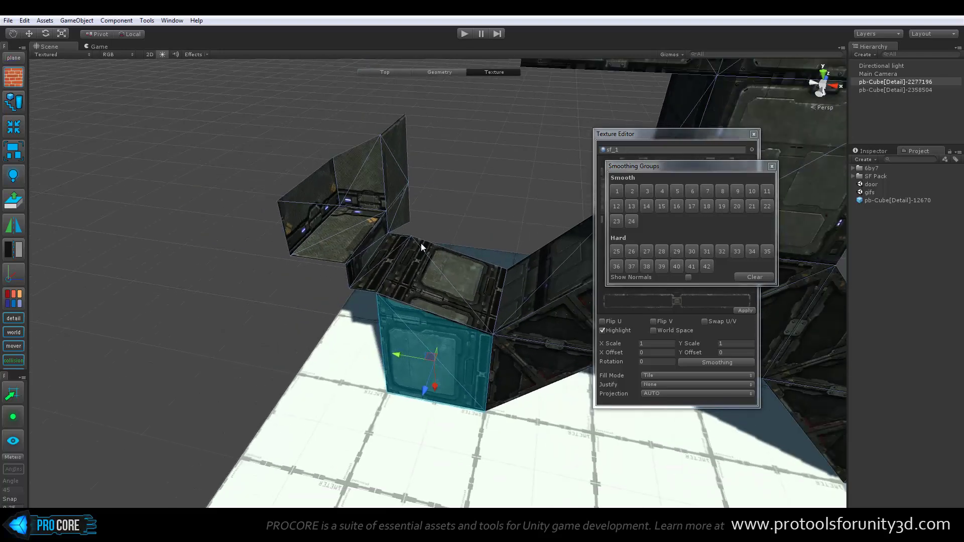
Step: Close Smoothing Groups and the Texture Editor, then clear the face selection
click(772, 166)
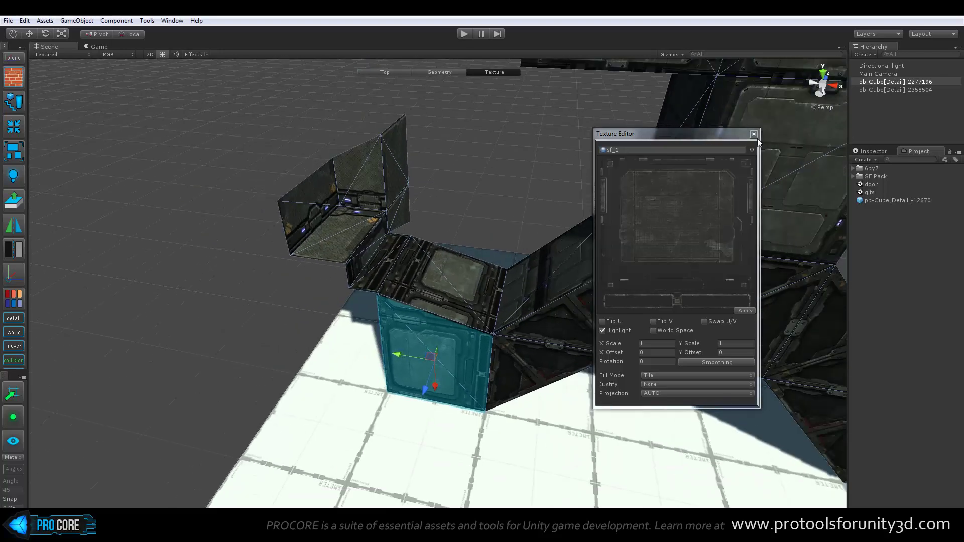
click(754, 134)
mouse_move(577, 165)
alt+mouse_down()
mouse_move(435, 175)
mouse_move(474, 213)
alt+mouse_up()
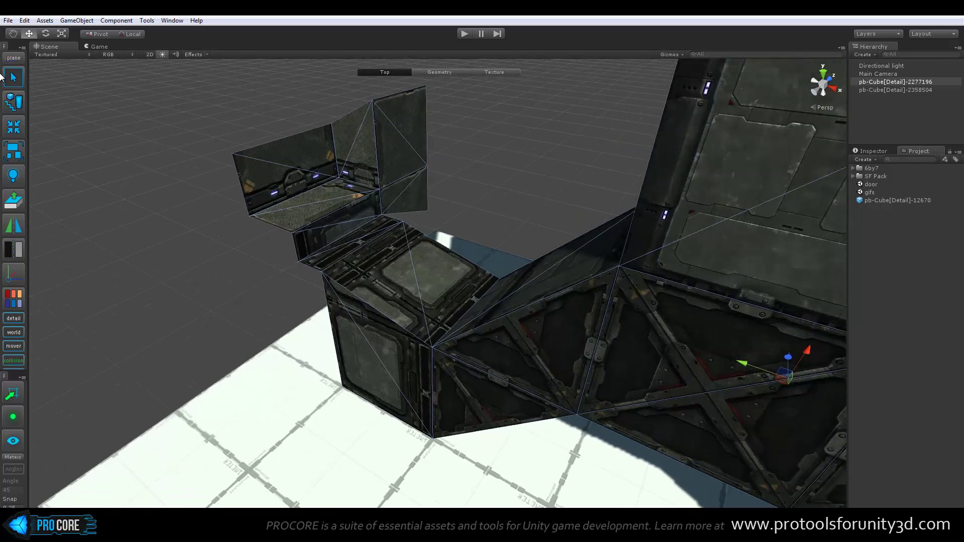
click(90, 130)
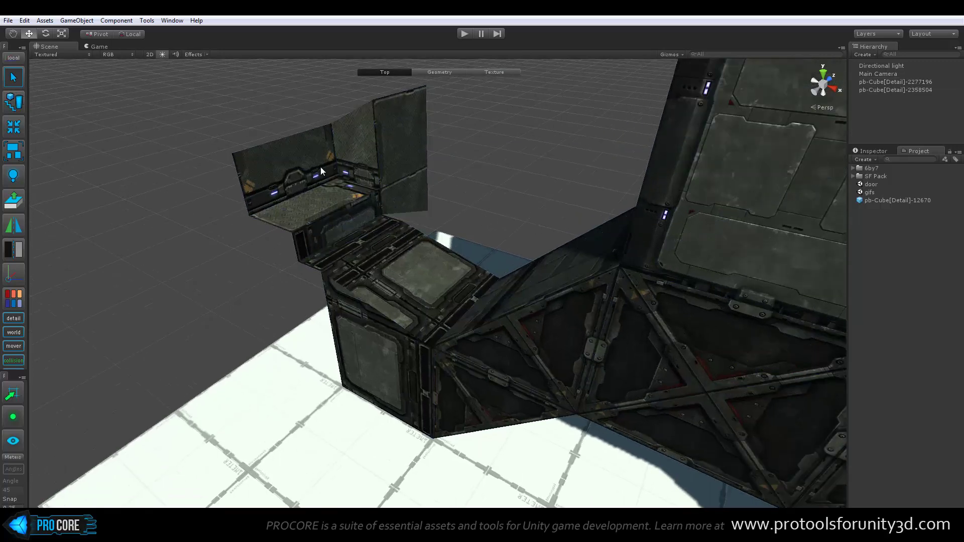
alt+drag(357, 185, 359, 212)
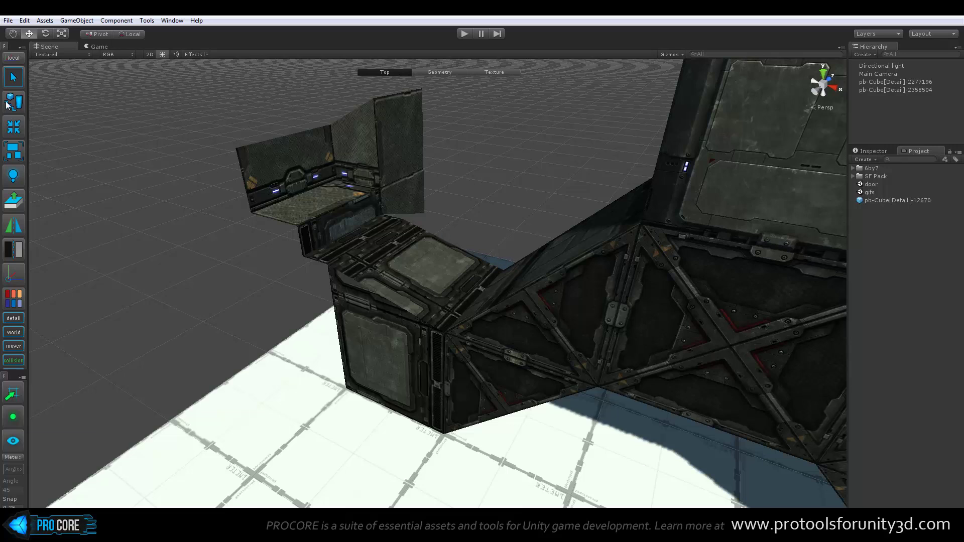
alt+drag(331, 277, 287, 261)
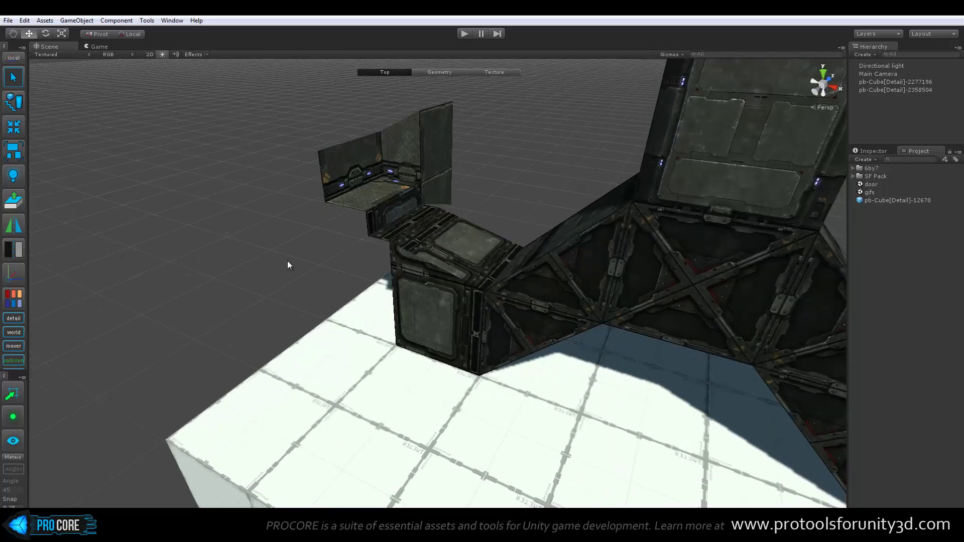
Step: Start a new ProBuilder shape and preview it as a Stair
click(11, 104)
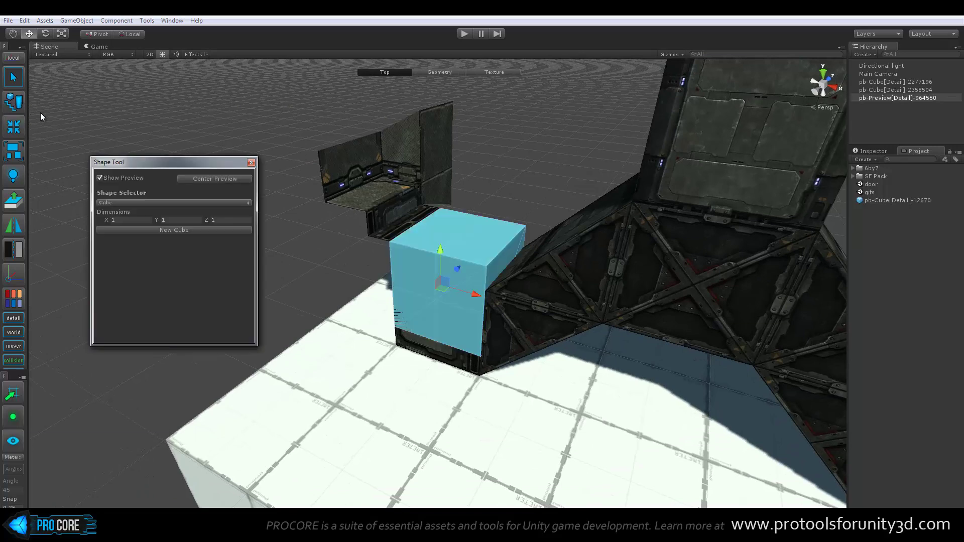
drag(160, 163, 138, 156)
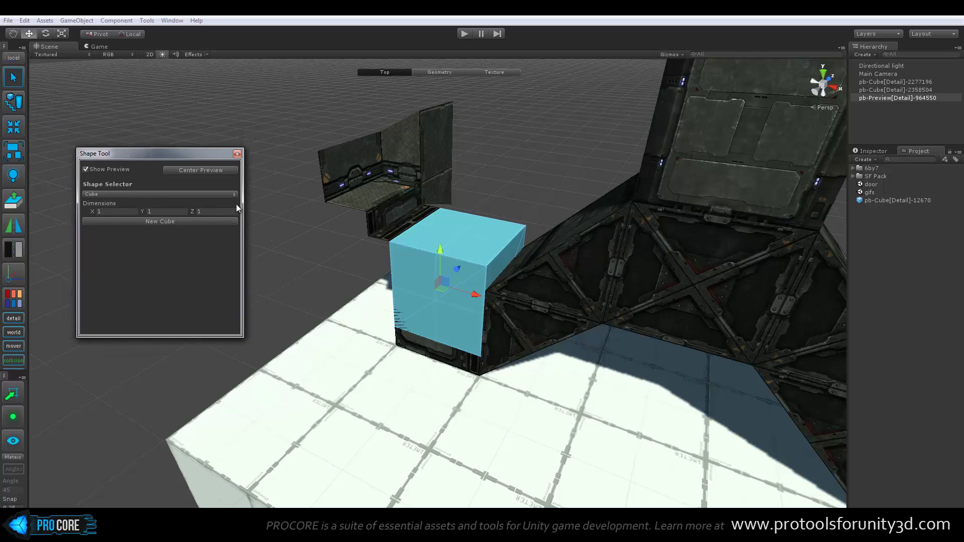
click(206, 194)
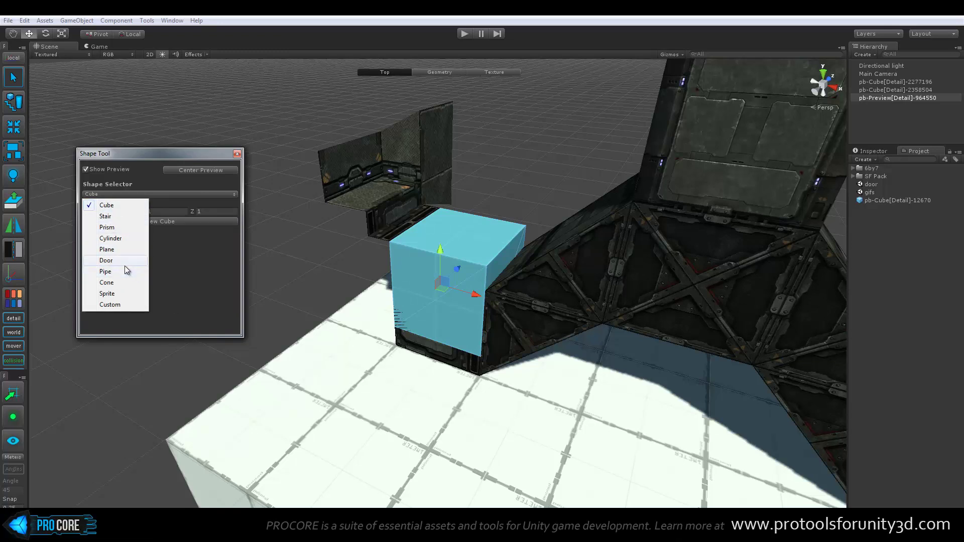
click(123, 217)
mouse_move(374, 217)
middle_down()
mouse_move(389, 219)
mouse_move(389, 210)
middle_up()
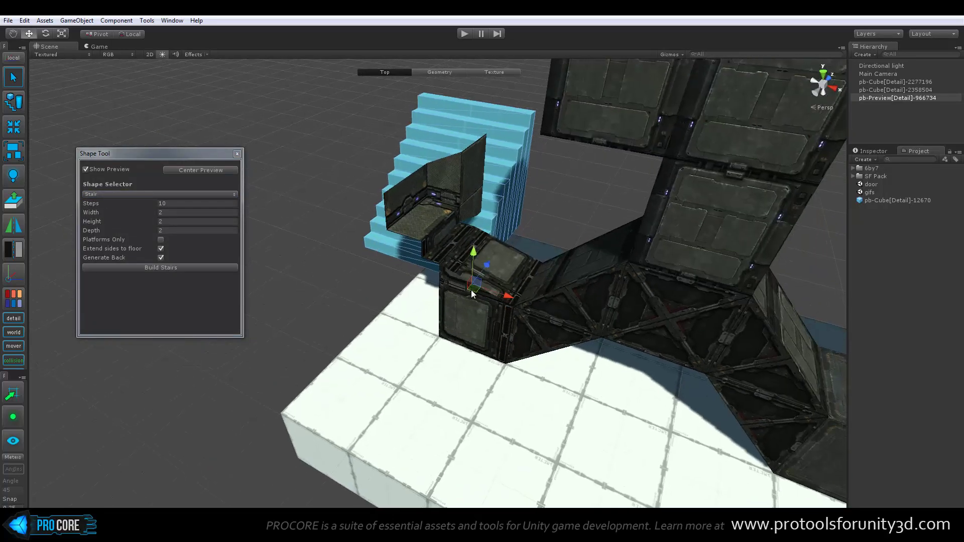
mouse_move(389, 221)
alt+mouse_down()
mouse_move(452, 369)
mouse_move(485, 301)
alt+mouse_up()
Step: Set the stair to 12 steps, make it wider and taller, and toggle platforms only and sides to floor
click(159, 203)
text(12)
drag(160, 204, 168, 237)
click(160, 239)
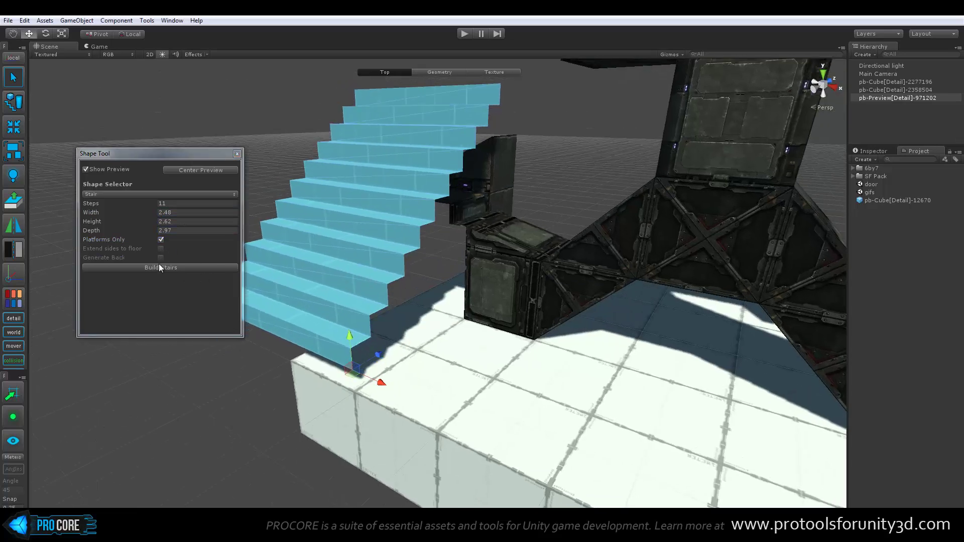
click(161, 239)
click(161, 248)
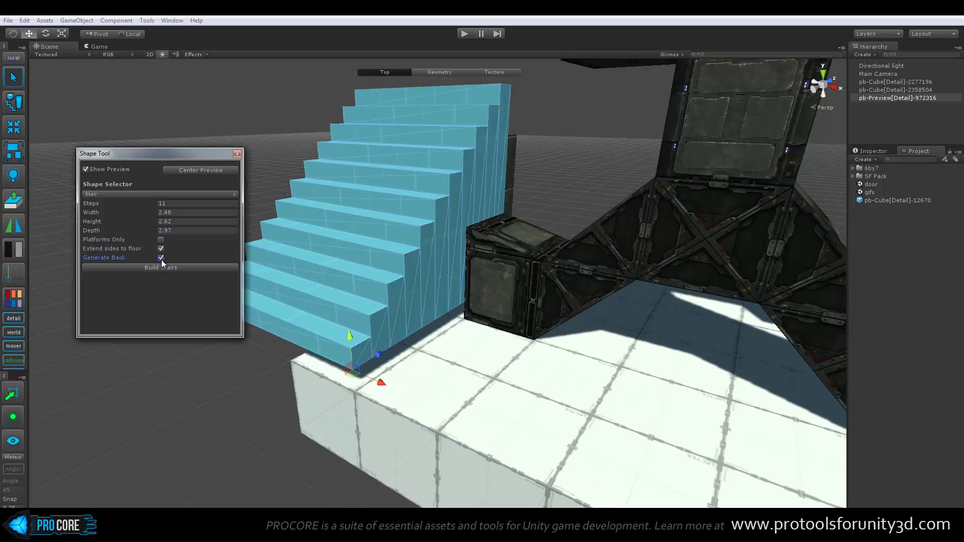
click(161, 239)
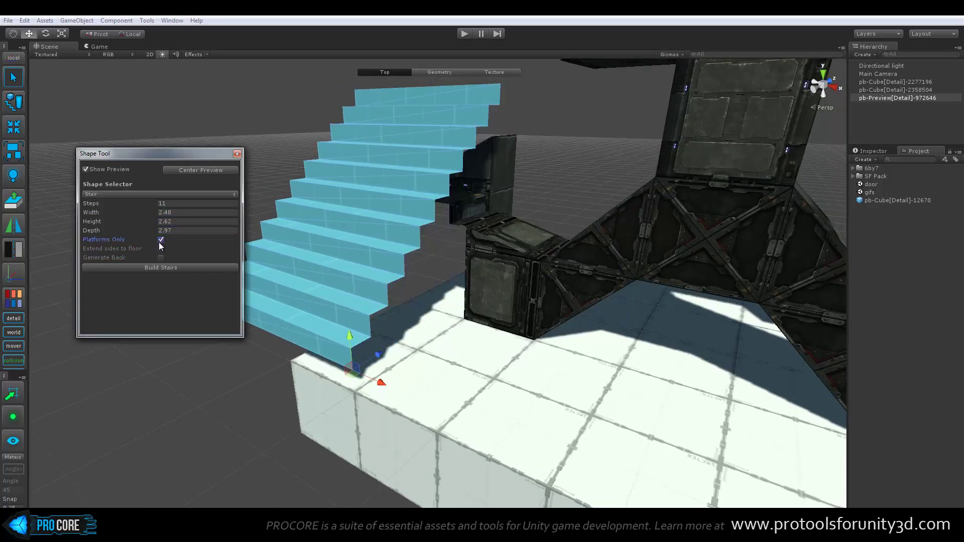
Step: Switch the preview to a Pipe with radius 1.02 and edit its height
click(164, 192)
click(107, 272)
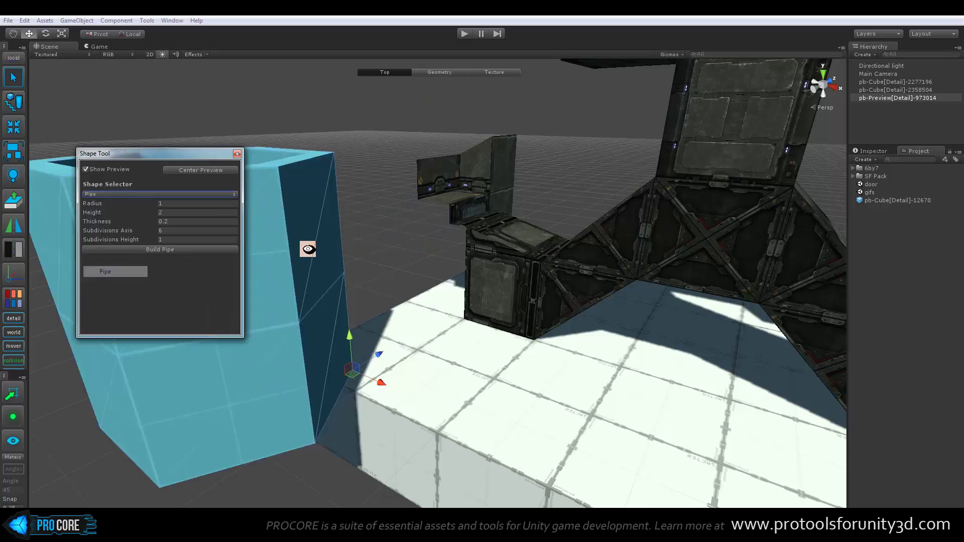
middle_drag(314, 230, 387, 247)
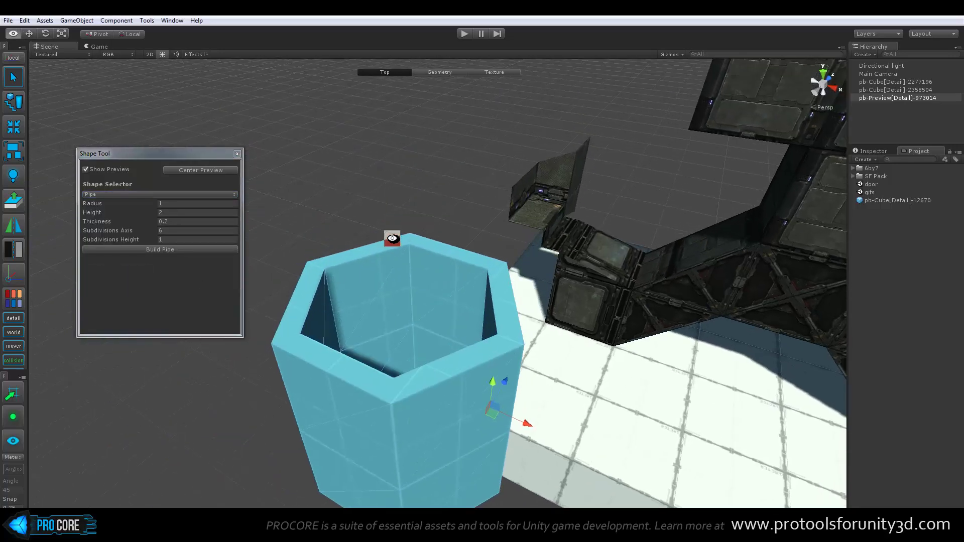
drag(157, 207, 163, 225)
click(157, 215)
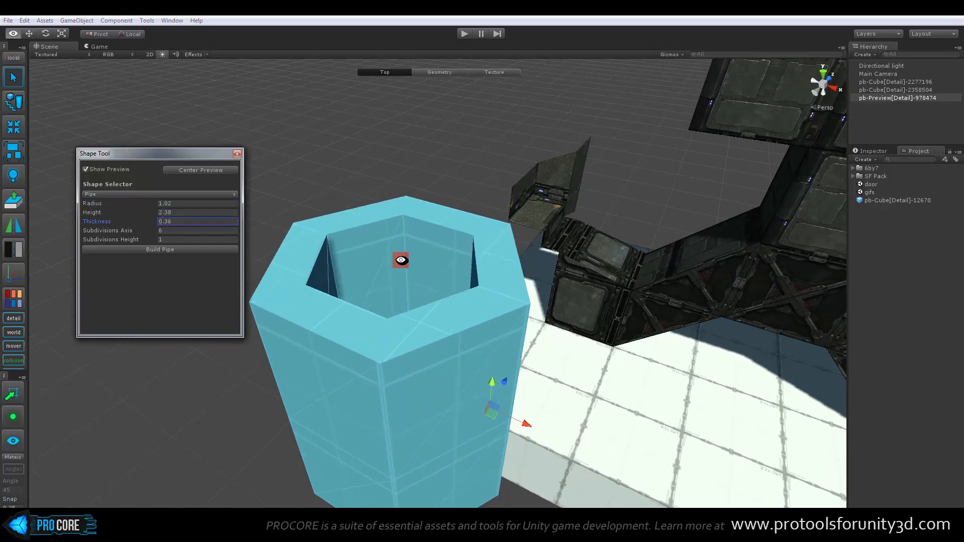
alt+drag(400, 260, 390, 267)
click(129, 193)
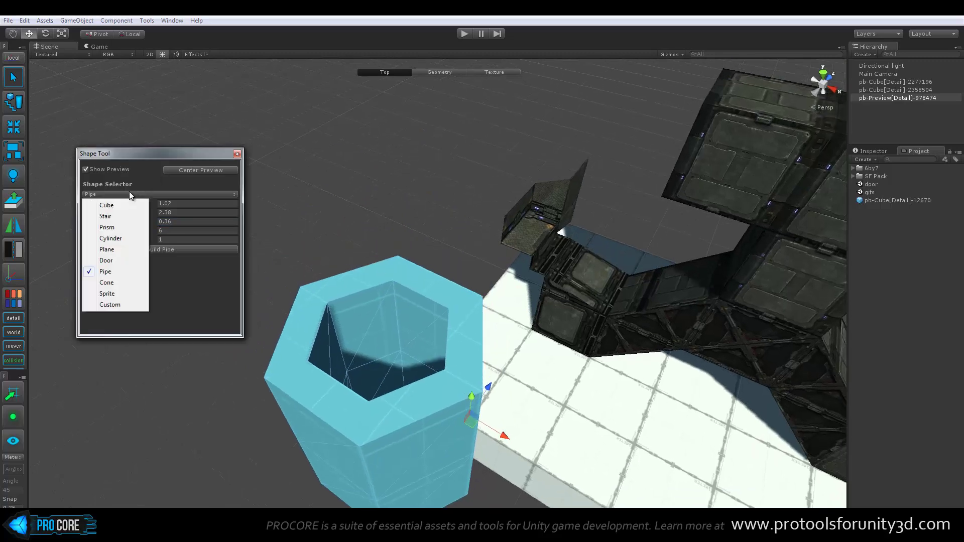
click(257, 212)
Step: Discard the shape preview, place a textured cube on the white floor block, and duplicate it
click(237, 154)
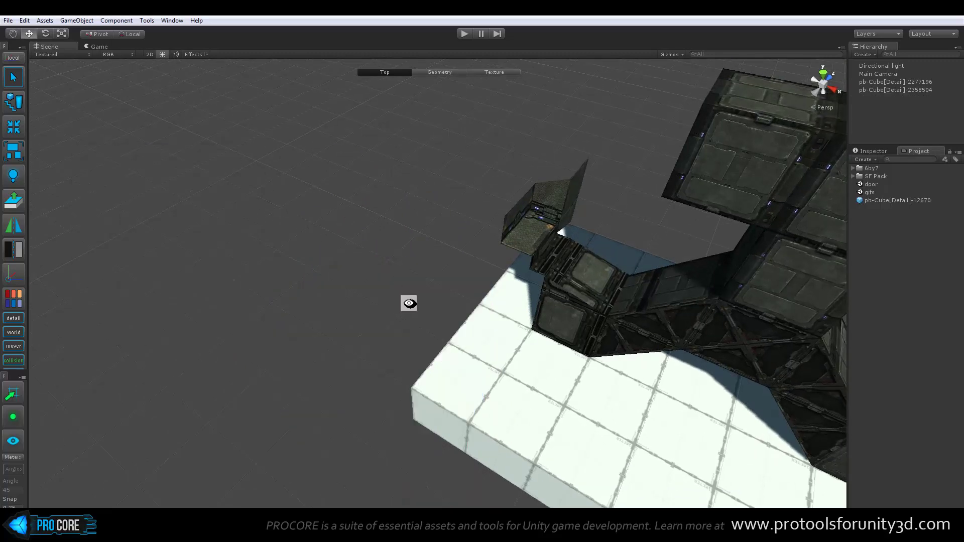
alt+drag(407, 290, 386, 251)
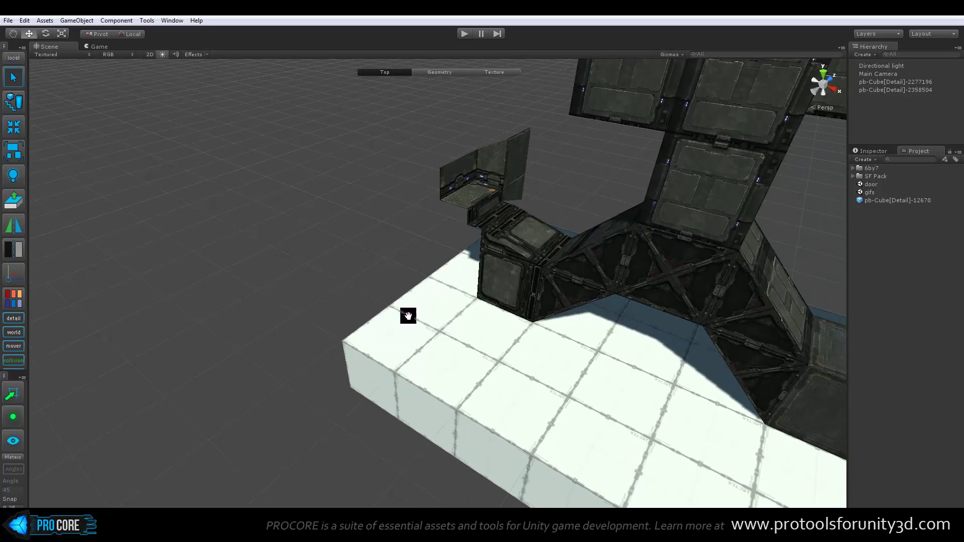
alt+drag(407, 316, 458, 320)
click(458, 317)
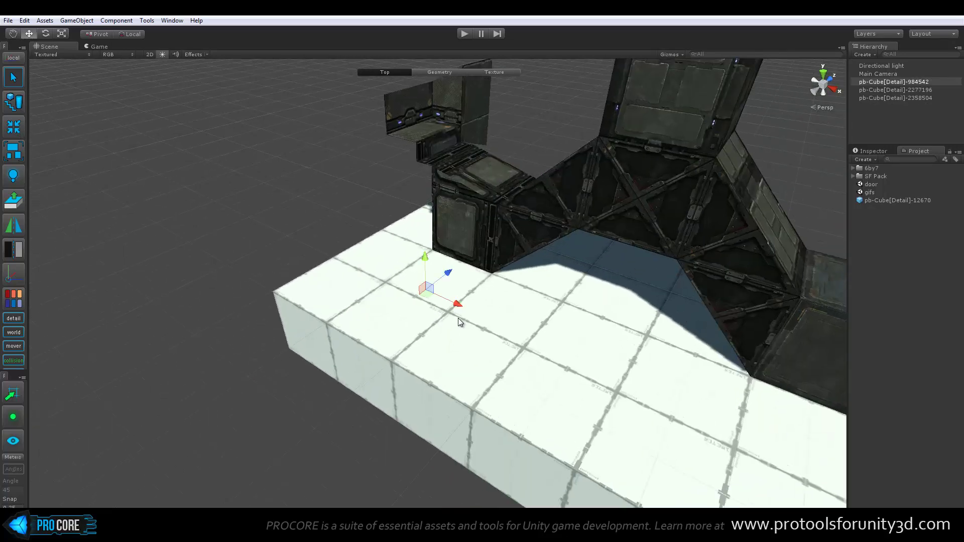
mouse_move(430, 282)
mouse_down()
mouse_move(424, 235)
mouse_move(372, 279)
mouse_move(475, 333)
mouse_move(392, 352)
mouse_up()
key(ctrl+d)
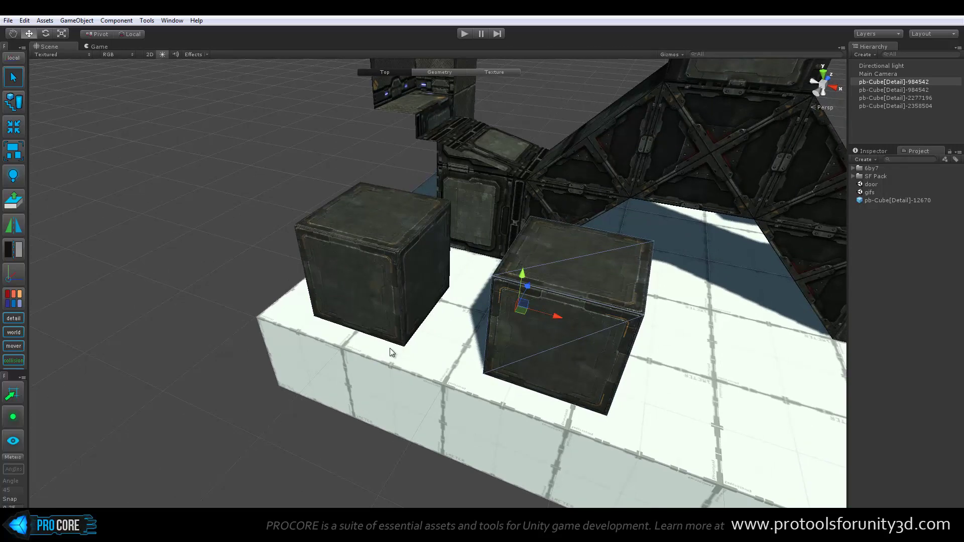
Step: Merge the two cubes into one object, discarding the original cubes
shift+click(358, 252)
click(17, 131)
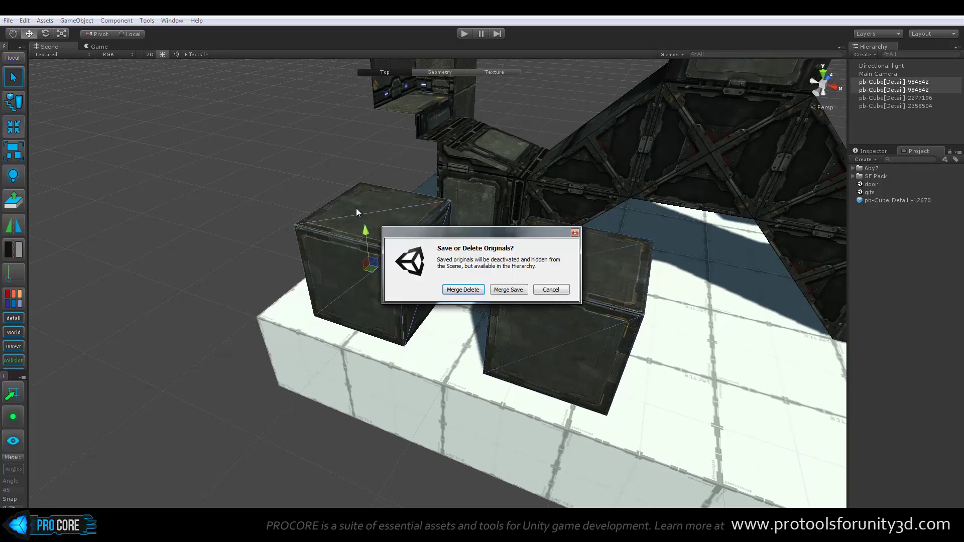
drag(478, 234, 480, 127)
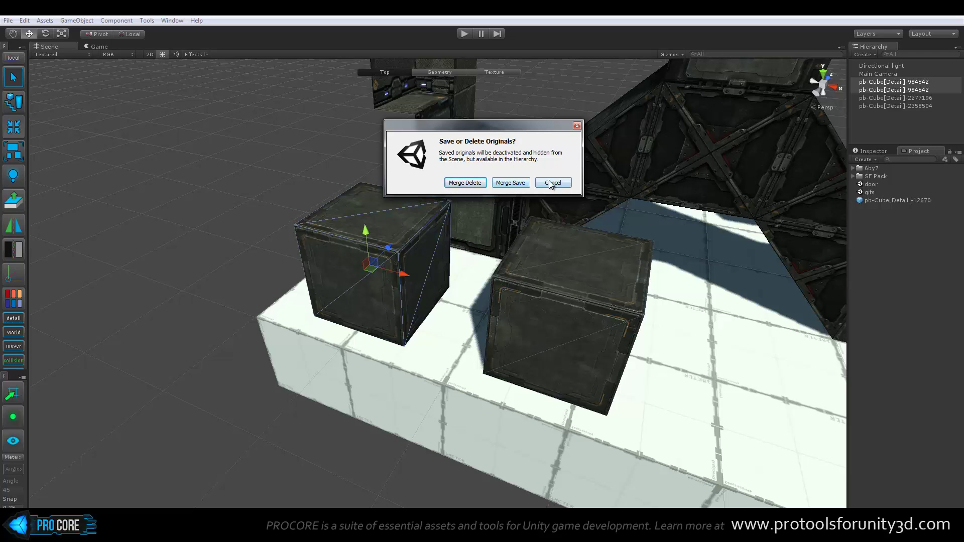
click(472, 187)
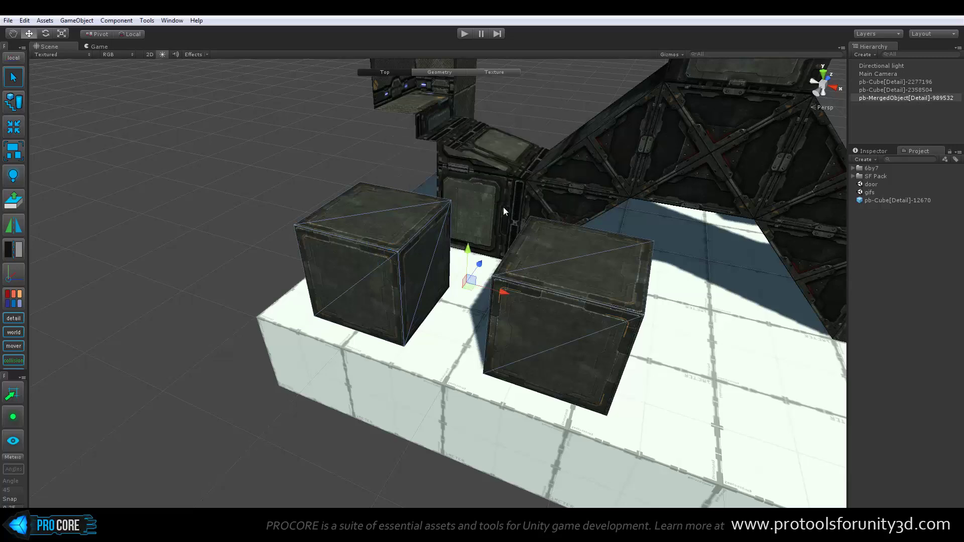
mouse_move(527, 219)
alt+mouse_down()
mouse_move(279, 178)
mouse_move(257, 202)
mouse_move(275, 214)
mouse_move(470, 237)
alt+mouse_up()
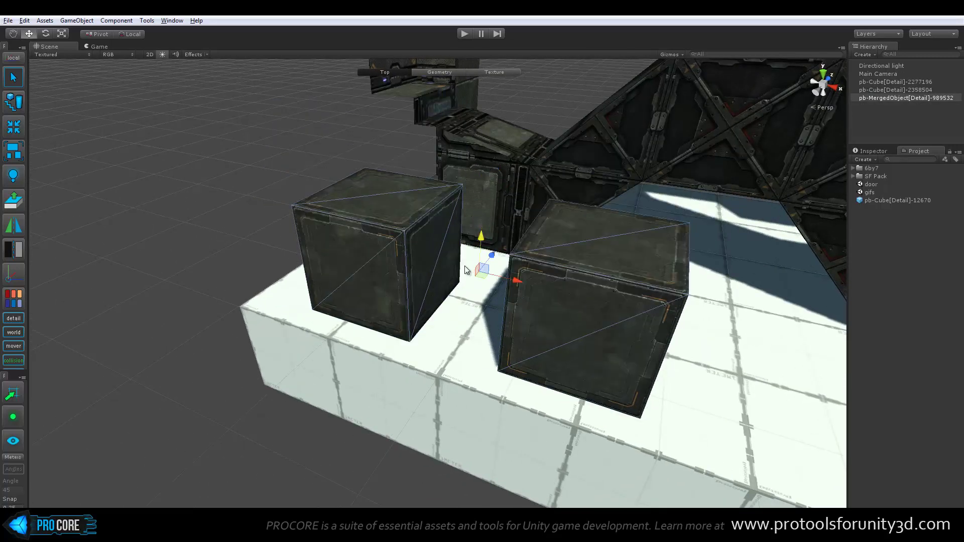
Step: Raise the left cube's top vertices to make it taller, then reselect the merged object
key(g)
click(423, 243)
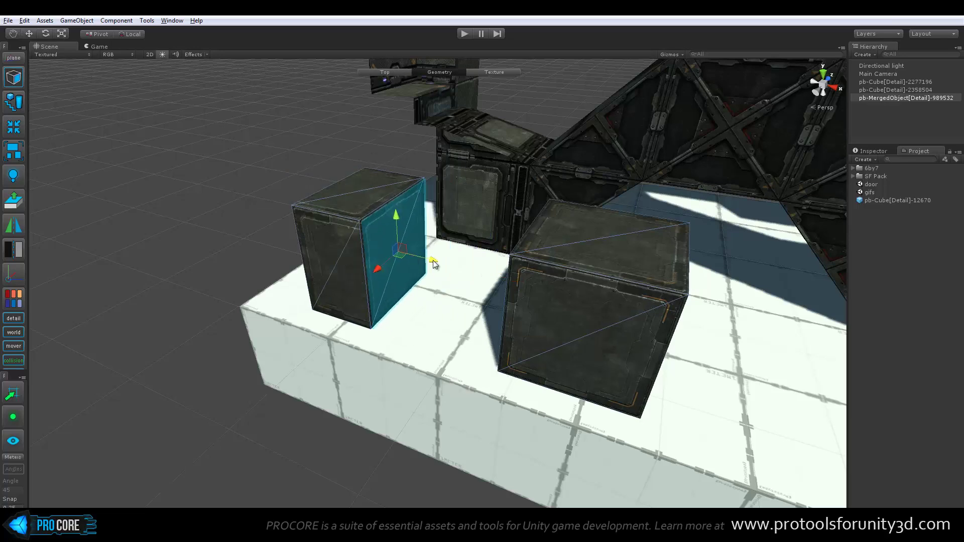
mouse_move(474, 274)
alt+mouse_down()
mouse_move(555, 314)
mouse_move(625, 241)
mouse_move(374, 295)
alt+mouse_up()
click(625, 241)
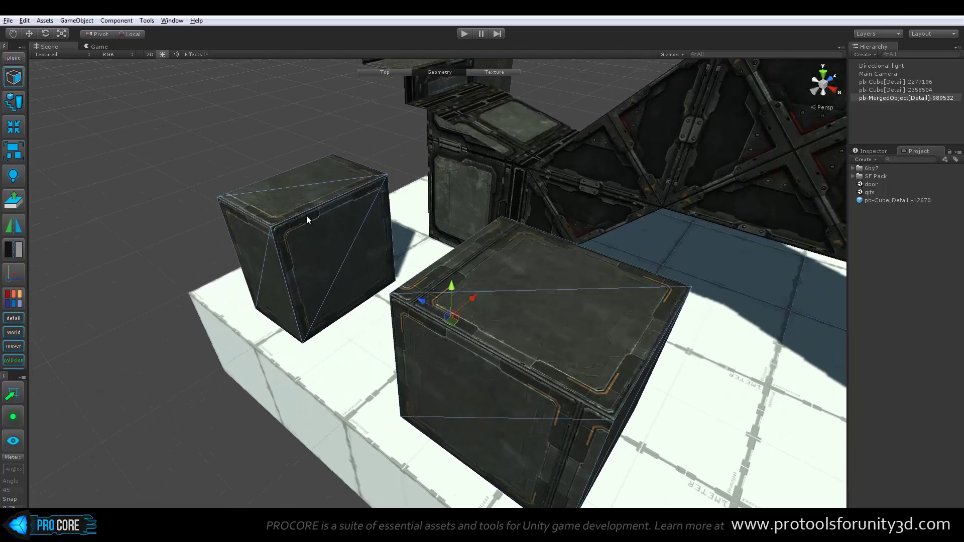
key(h)
drag(205, 145, 397, 236)
mouse_move(301, 151)
mouse_down()
mouse_move(300, 129)
mouse_move(342, 232)
mouse_move(342, 177)
mouse_move(403, 276)
mouse_up()
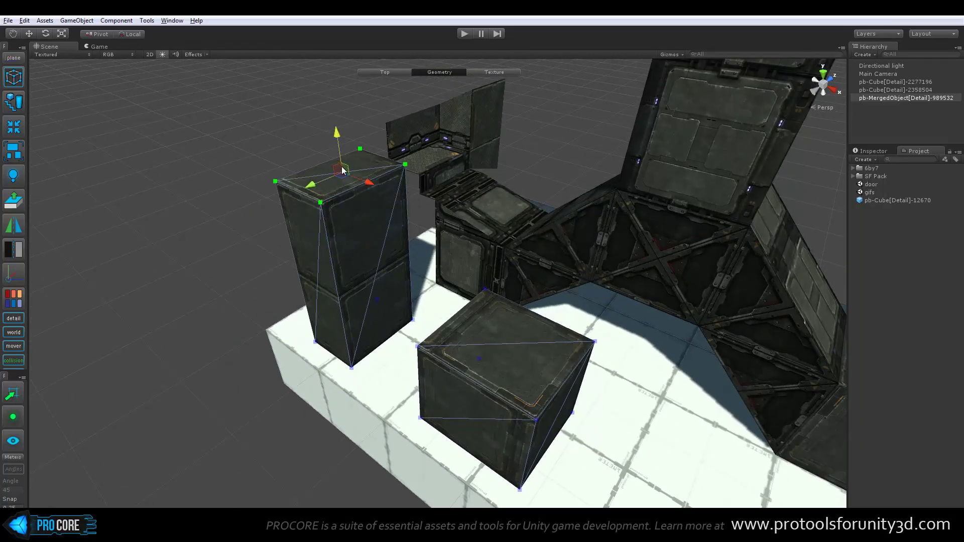
key(Escape)
click(231, 206)
click(321, 209)
Step: Delete the merged cube object
key(Delete)
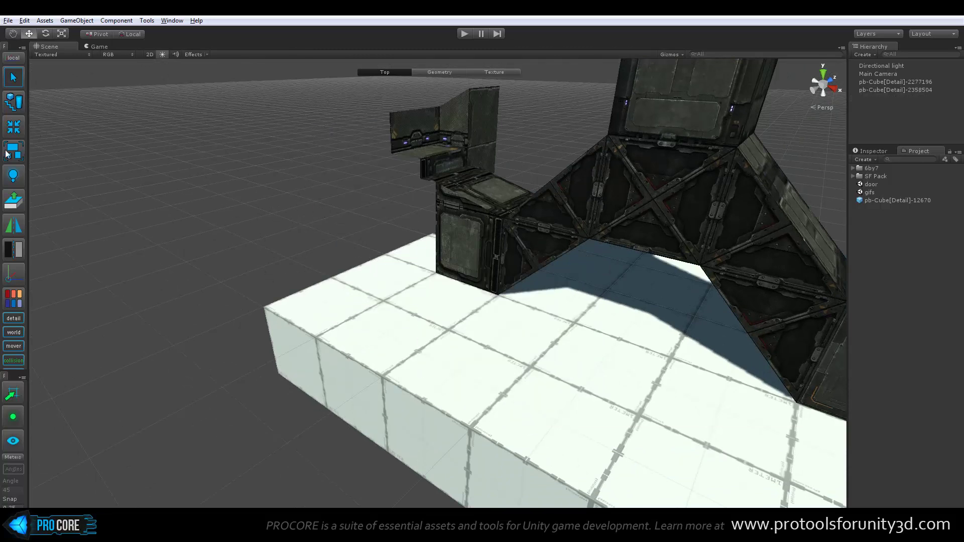
alt+drag(295, 200, 338, 182)
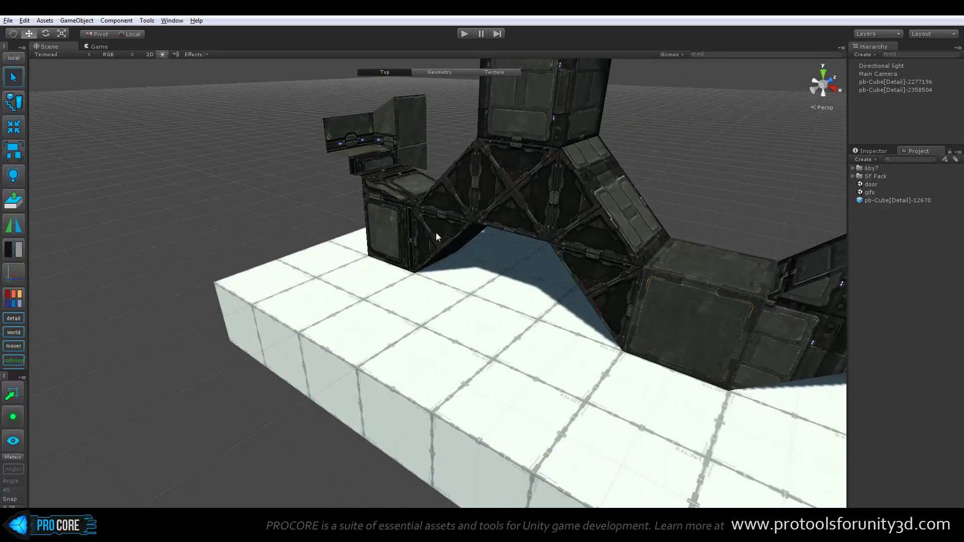
alt+drag(476, 233, 441, 303)
Step: Group the two structures with ProBuilder, inspect the group, then undo the grouping
click(433, 334)
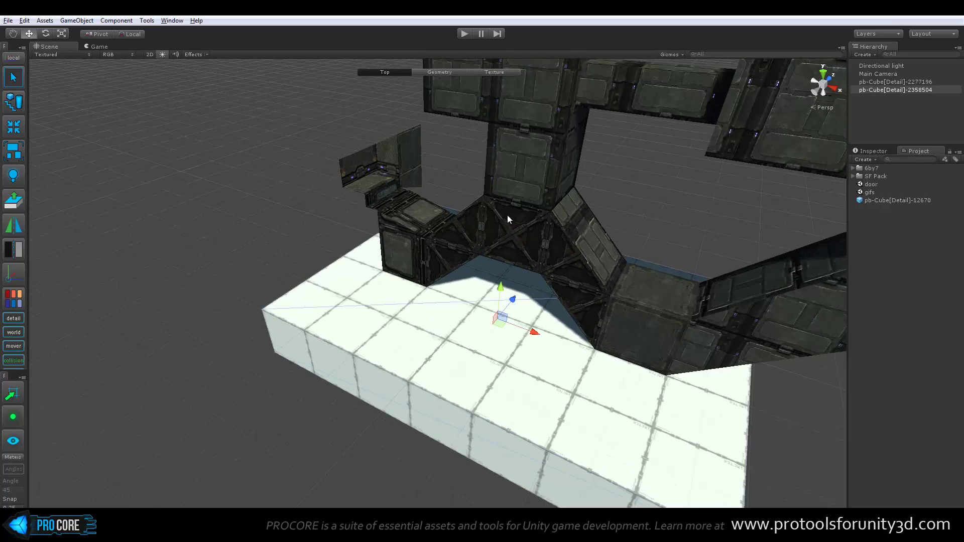
shift+click(517, 200)
mouse_move(387, 234)
alt+mouse_down()
mouse_move(475, 276)
mouse_move(347, 271)
alt+mouse_up()
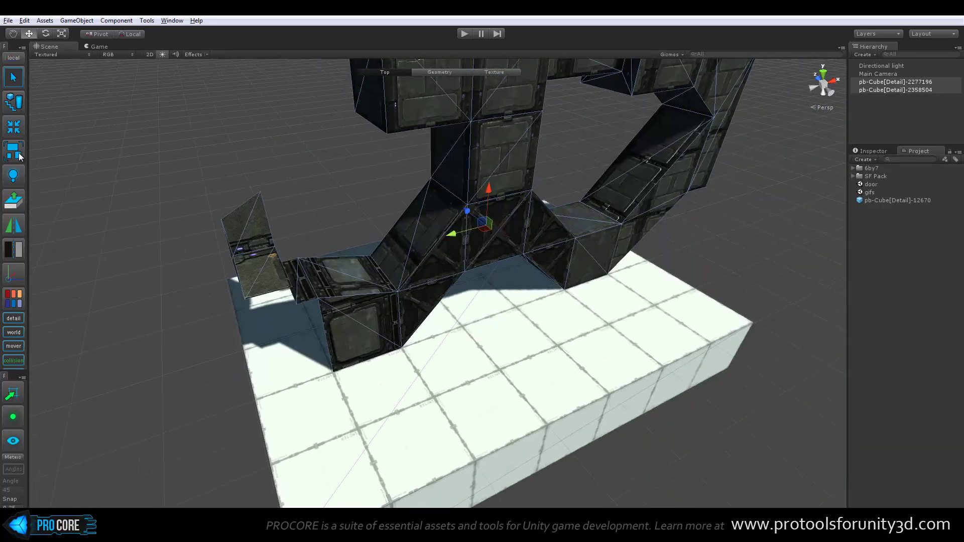
click(20, 156)
click(855, 82)
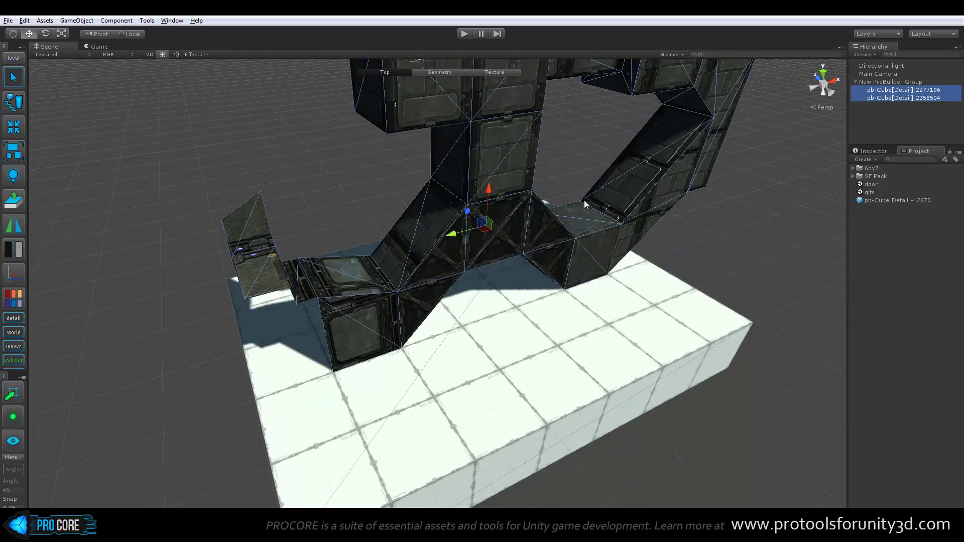
alt+drag(583, 200, 504, 242)
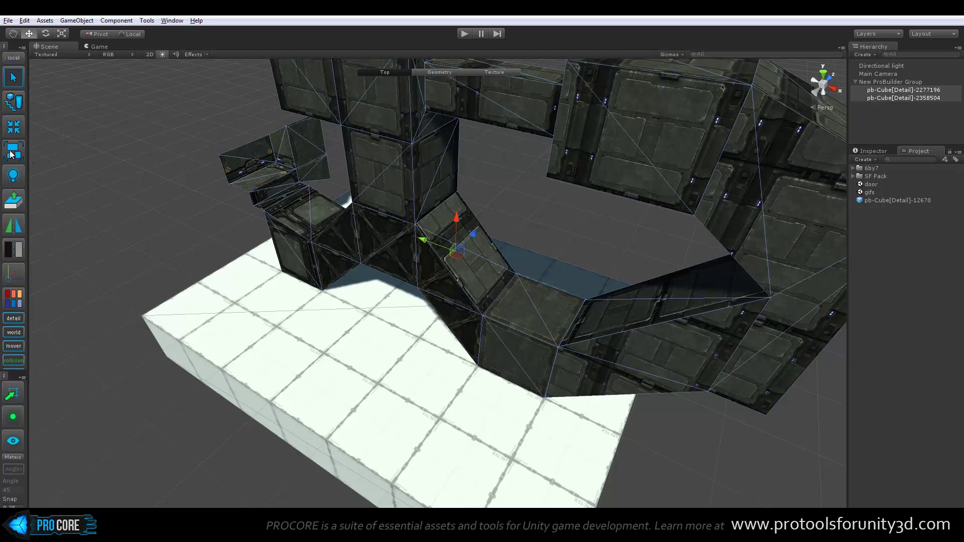
drag(894, 97, 898, 130)
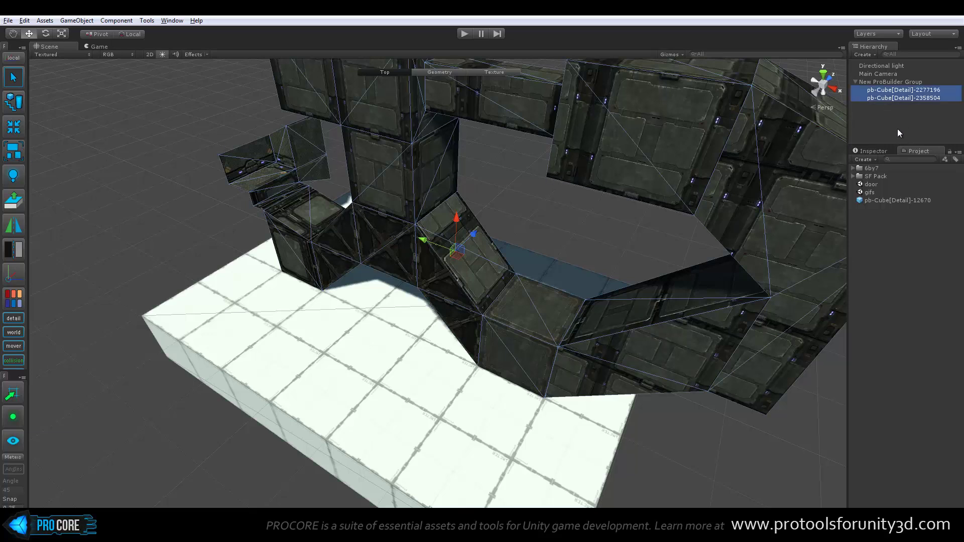
key(ctrl+z)
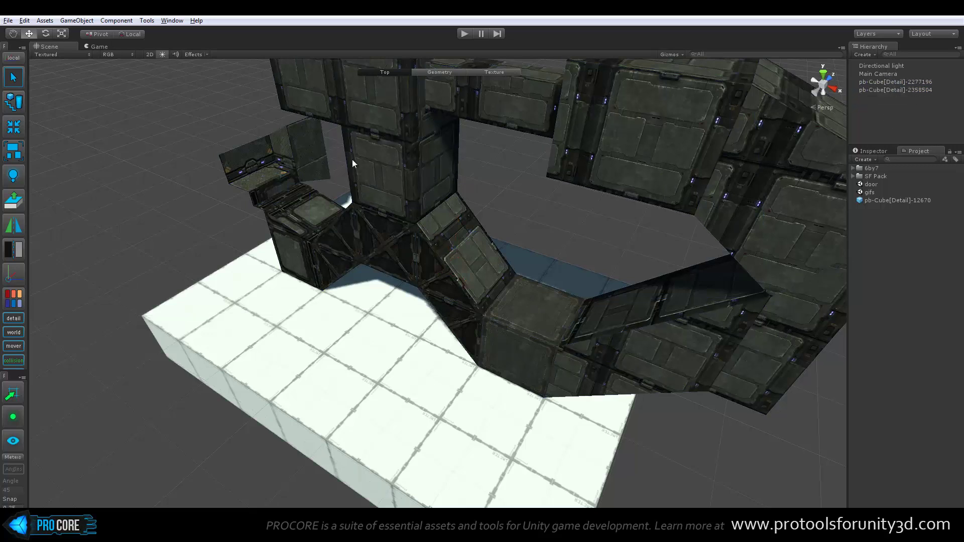
click(13, 179)
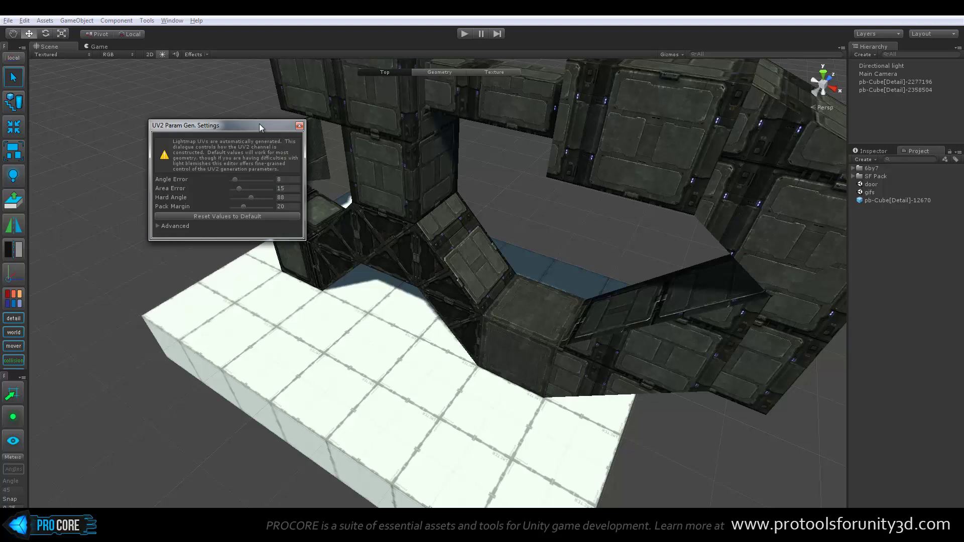
drag(256, 126, 253, 182)
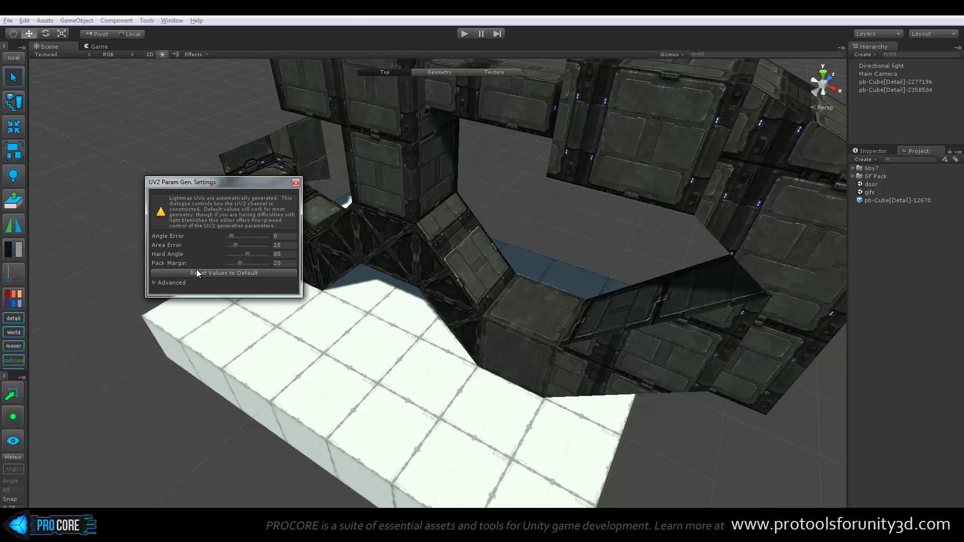
click(153, 283)
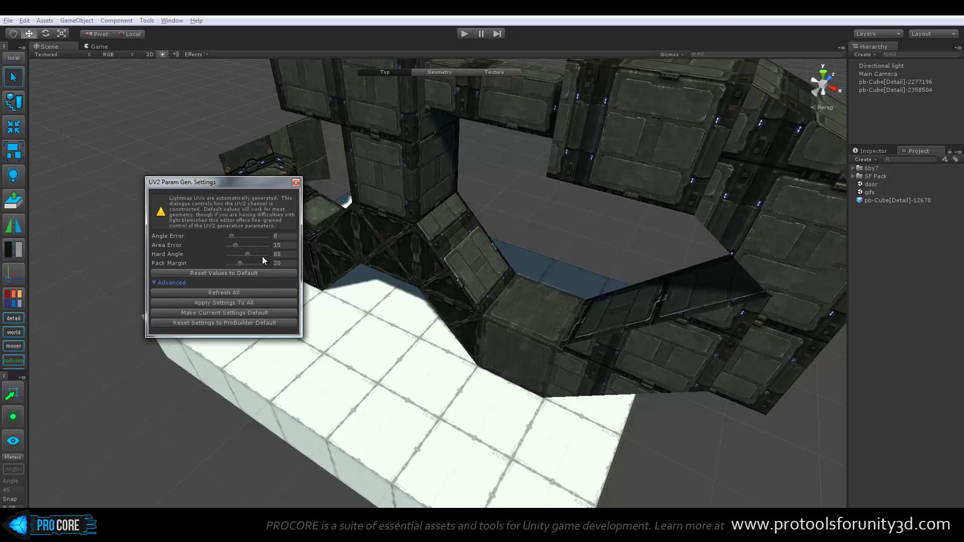
click(238, 253)
click(296, 183)
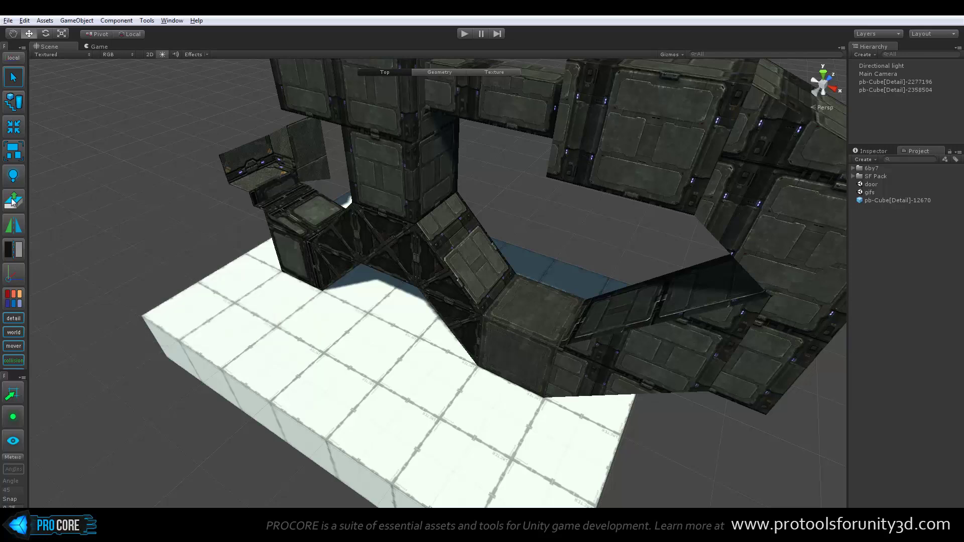
Step: Select the upper structure and pick the left cube's top face
mouse_move(291, 159)
alt+mouse_down()
mouse_move(297, 215)
mouse_move(321, 233)
mouse_move(354, 221)
alt+mouse_up()
click(354, 224)
key(f)
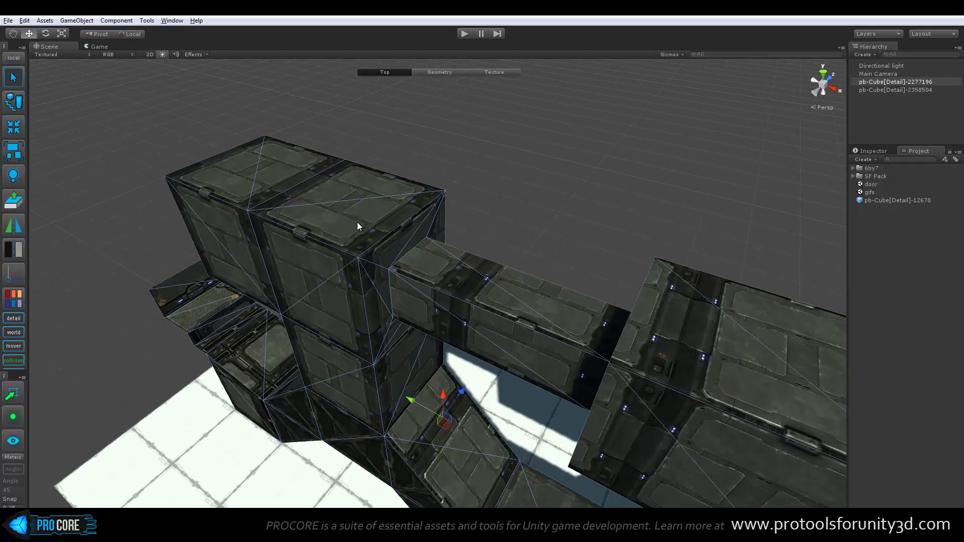
key(g)
alt+drag(224, 189, 278, 196)
key(h)
click(387, 197)
click(299, 166)
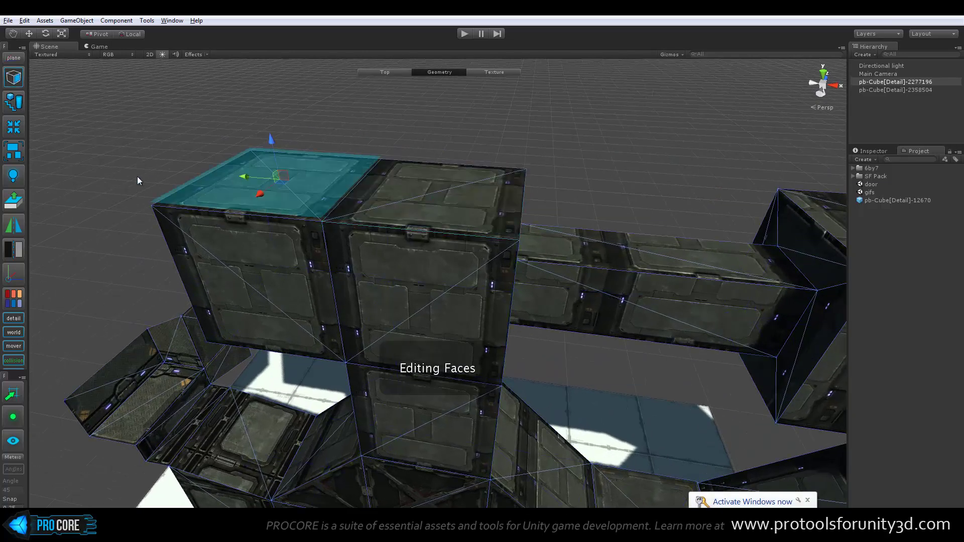
Step: Extrude the top face upward several times into a tall column
shift+drag(273, 139, 293, 110)
scroll(326, 146, down, 3)
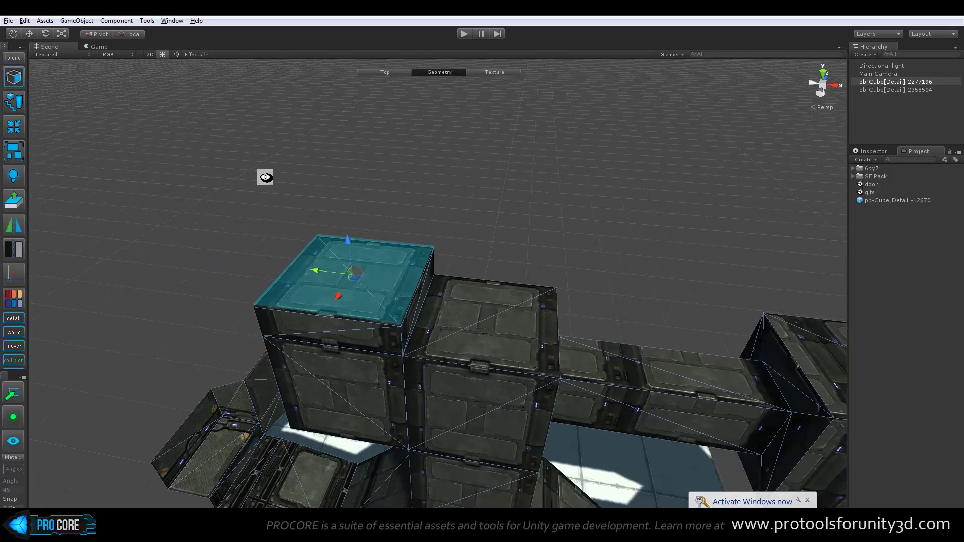
alt+drag(258, 172, 151, 191)
click(16, 206)
mouse_move(208, 217)
alt+mouse_down()
mouse_move(278, 228)
mouse_move(255, 233)
mouse_move(460, 165)
alt+mouse_up()
click(10, 204)
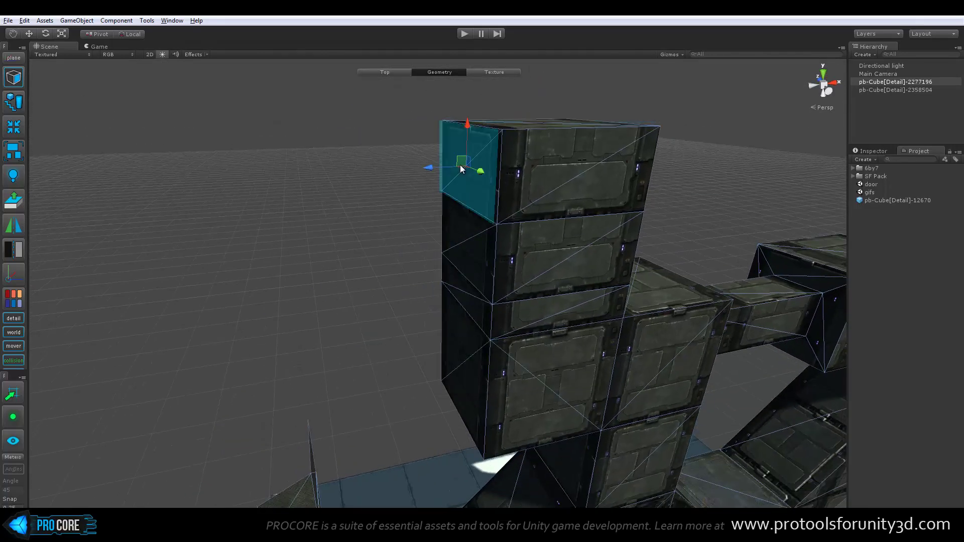
key(ctrl+e)
Step: Extrude part of the column's top face twice more to add a smaller top box
alt+drag(452, 133, 441, 178)
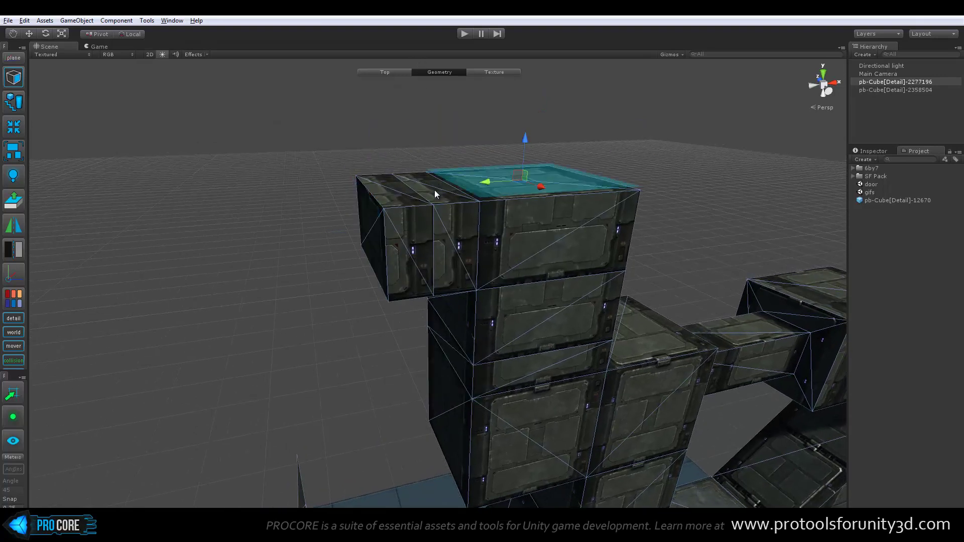
click(430, 189)
key(ctrl+e)
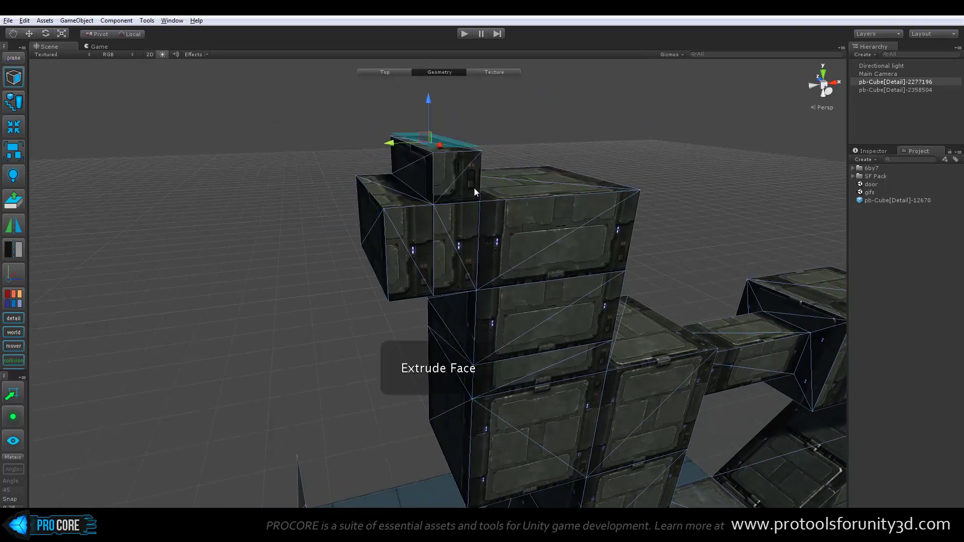
key(ctrl+e)
mouse_move(474, 189)
alt+mouse_down()
mouse_move(397, 161)
mouse_move(411, 50)
mouse_move(414, 103)
mouse_move(469, 243)
mouse_move(415, 254)
mouse_move(438, 197)
alt+mouse_up()
Step: Return to object mode and select the upper structure
key(g)
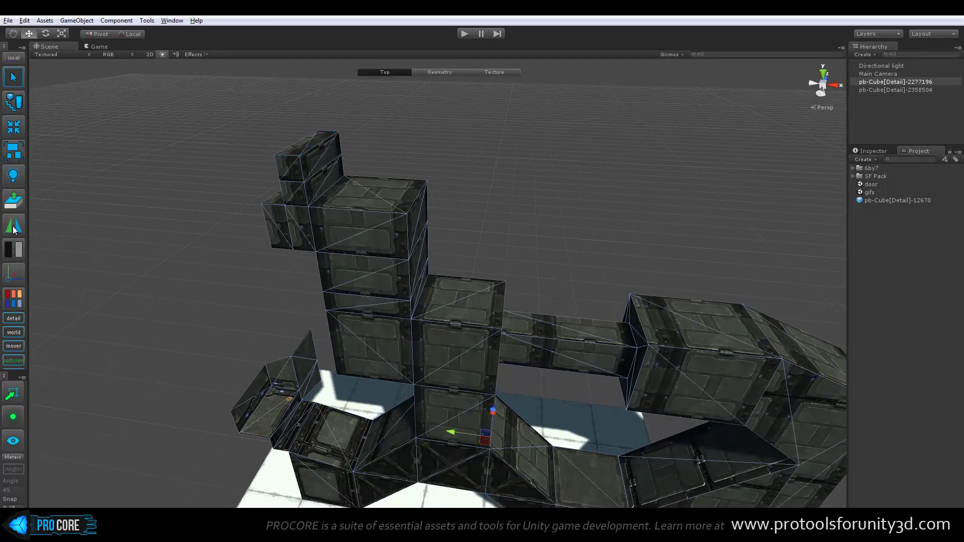
mouse_move(16, 231)
alt+mouse_down()
mouse_move(373, 258)
mouse_move(439, 307)
mouse_move(469, 311)
alt+mouse_up()
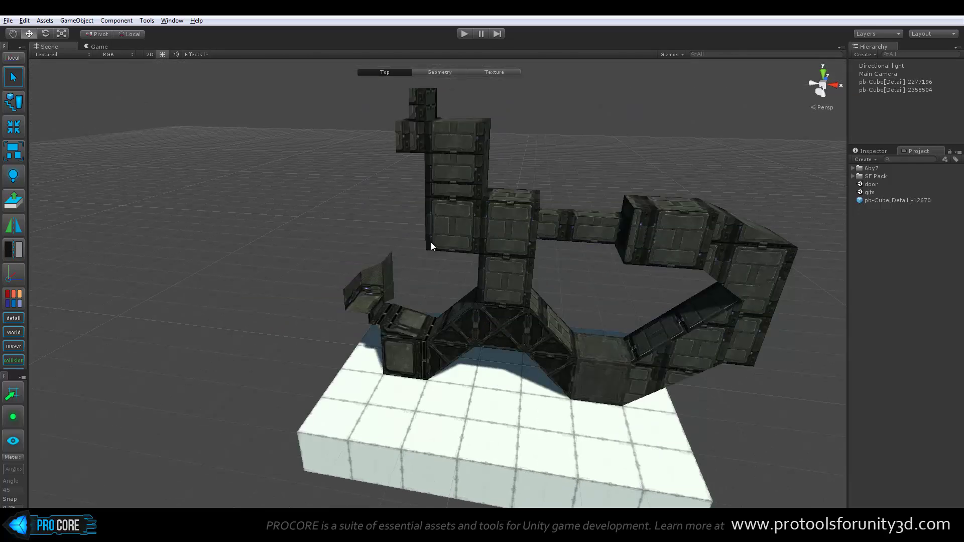
alt+drag(444, 240, 426, 226)
click(429, 284)
alt+drag(429, 284, 419, 258)
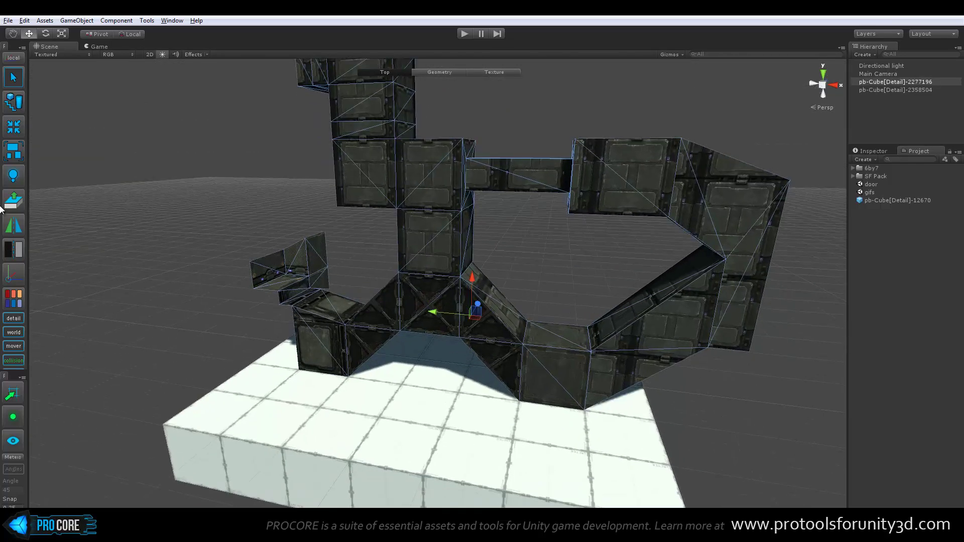
mouse_move(198, 247)
alt+mouse_down()
mouse_move(465, 261)
mouse_move(522, 284)
alt+mouse_up()
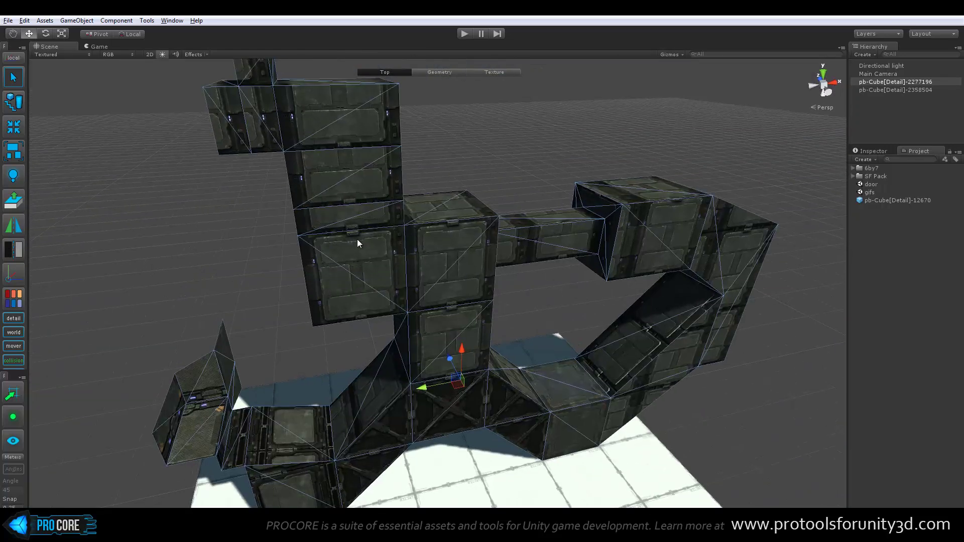
Step: Select the upper column's faces and delete them with Backspace
key(g)
click(452, 249)
click(359, 180)
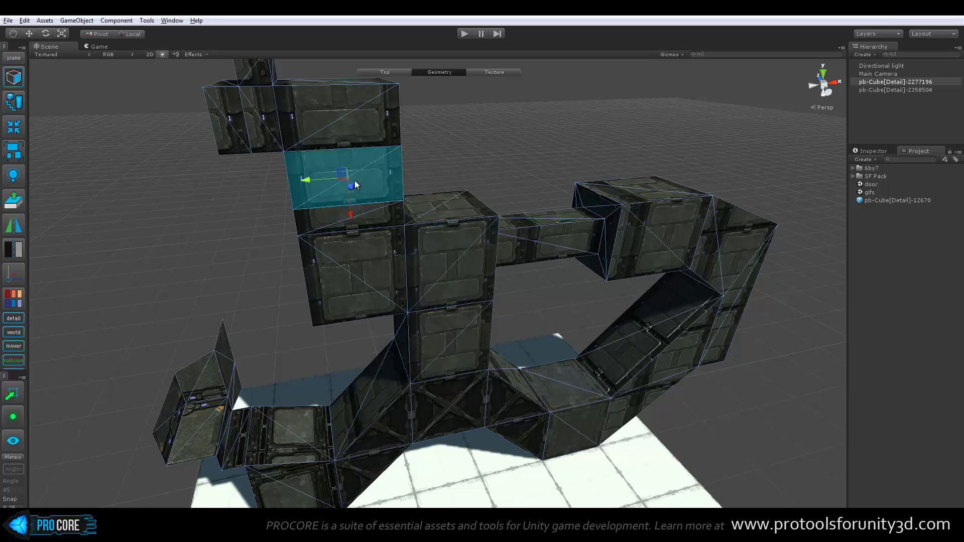
alt+drag(360, 180, 370, 228)
shift+click(318, 248)
shift+click(345, 207)
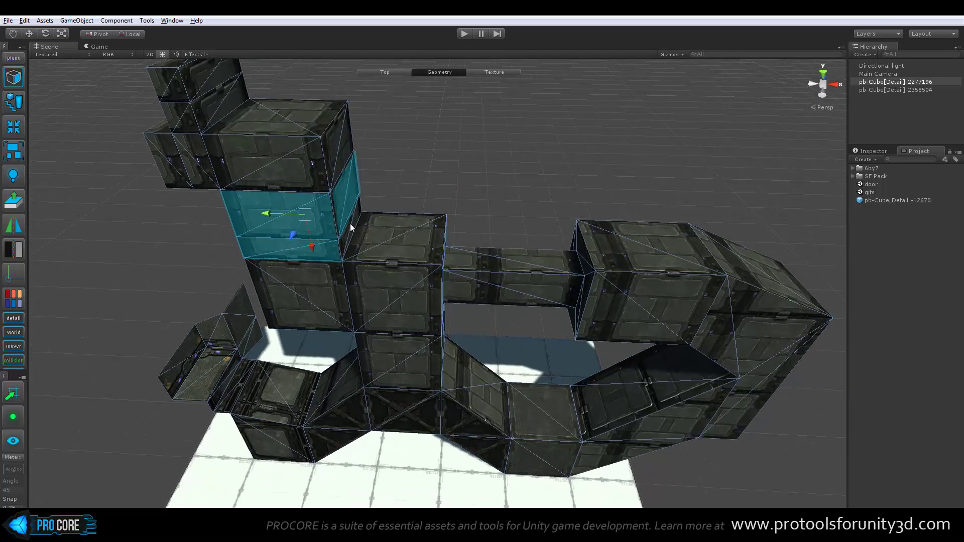
click(18, 250)
mouse_move(280, 285)
alt+mouse_down()
mouse_move(441, 243)
mouse_move(510, 171)
mouse_move(540, 204)
mouse_move(409, 280)
mouse_move(520, 264)
mouse_move(336, 144)
alt+mouse_up()
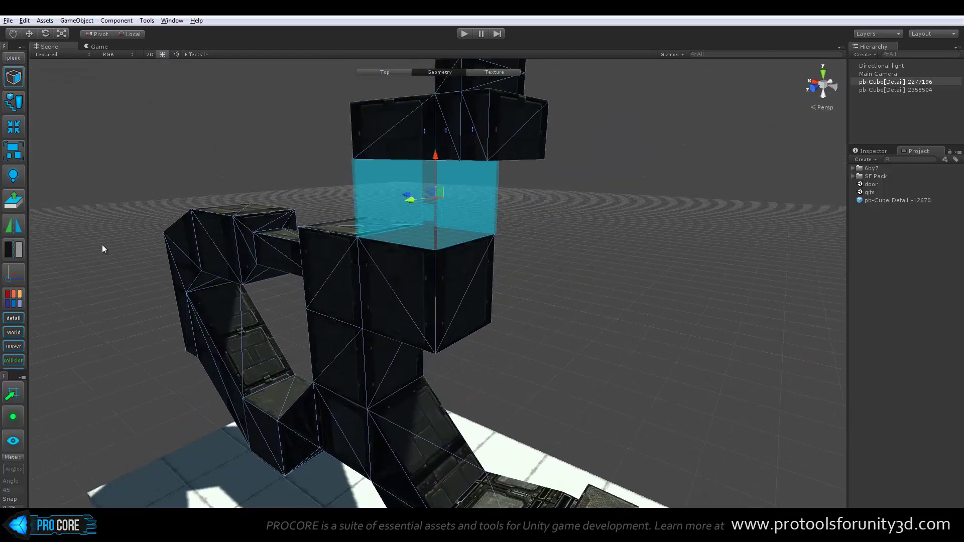
mouse_move(131, 242)
alt+mouse_down()
mouse_move(399, 273)
mouse_move(476, 293)
mouse_move(655, 300)
mouse_move(499, 288)
mouse_move(633, 275)
alt+mouse_up()
key(BackSpace)
Step: Select more column faces, align the handle to the face plane, then clear the selection
click(426, 285)
key(p)
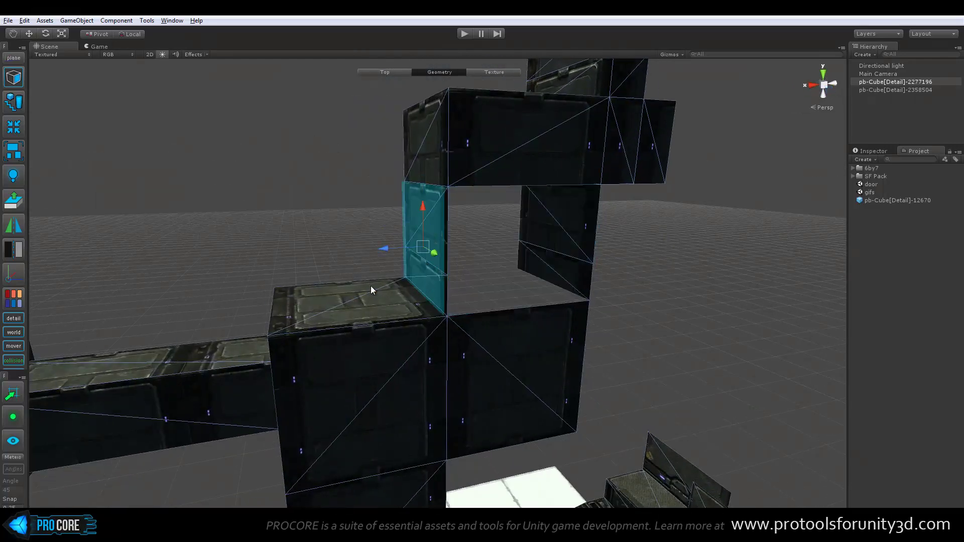
mouse_move(97, 256)
alt+mouse_down()
mouse_move(333, 266)
mouse_move(499, 254)
mouse_move(314, 243)
mouse_move(394, 200)
alt+mouse_up()
click(394, 200)
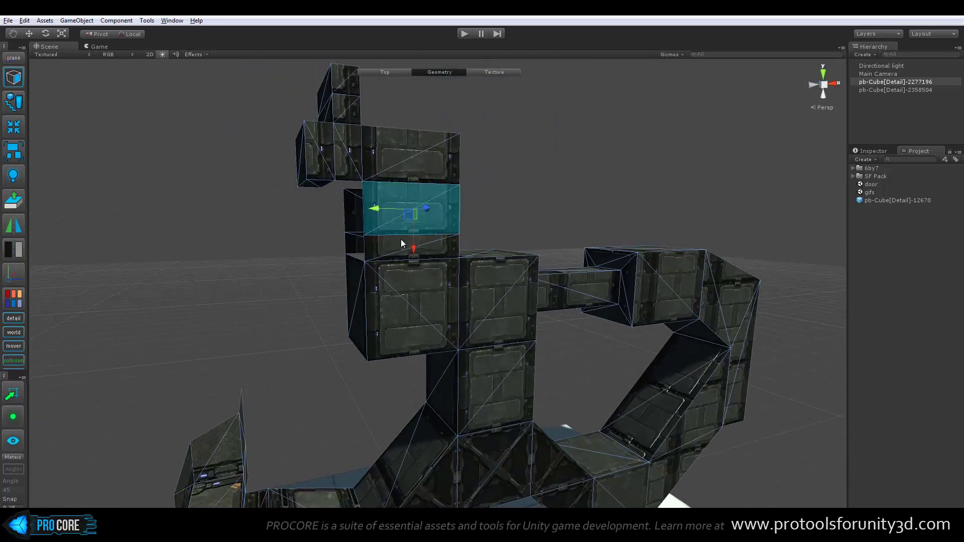
shift+click(373, 249)
click(229, 230)
mouse_move(229, 231)
alt+mouse_down()
mouse_move(304, 239)
mouse_move(543, 226)
mouse_move(129, 252)
alt+mouse_up()
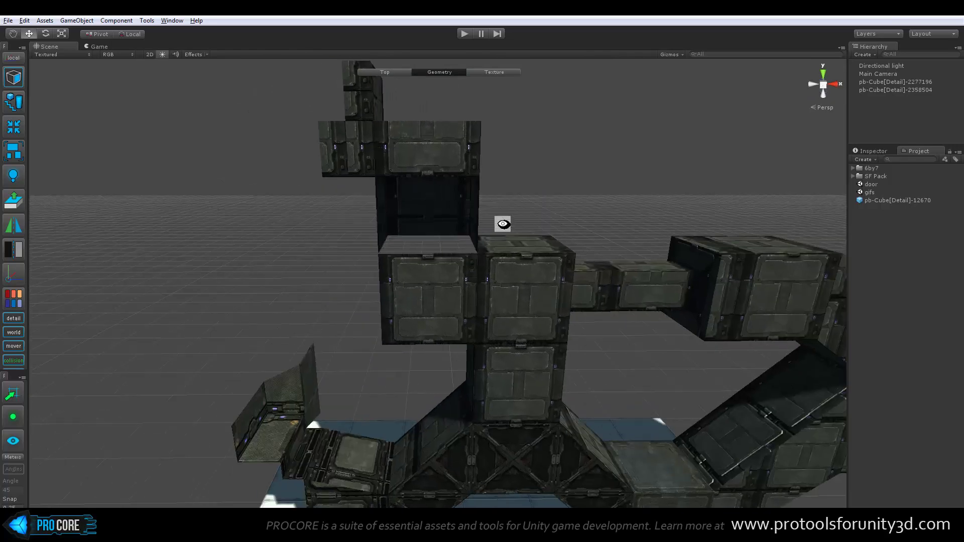
mouse_move(502, 221)
alt+mouse_down()
mouse_move(390, 244)
mouse_move(433, 269)
mouse_move(398, 232)
mouse_move(454, 162)
mouse_move(428, 250)
mouse_move(400, 266)
alt+mouse_up()
scroll(433, 266, up, 2)
Step: Return to object level and orbit to inspect the structure
key(Escape)
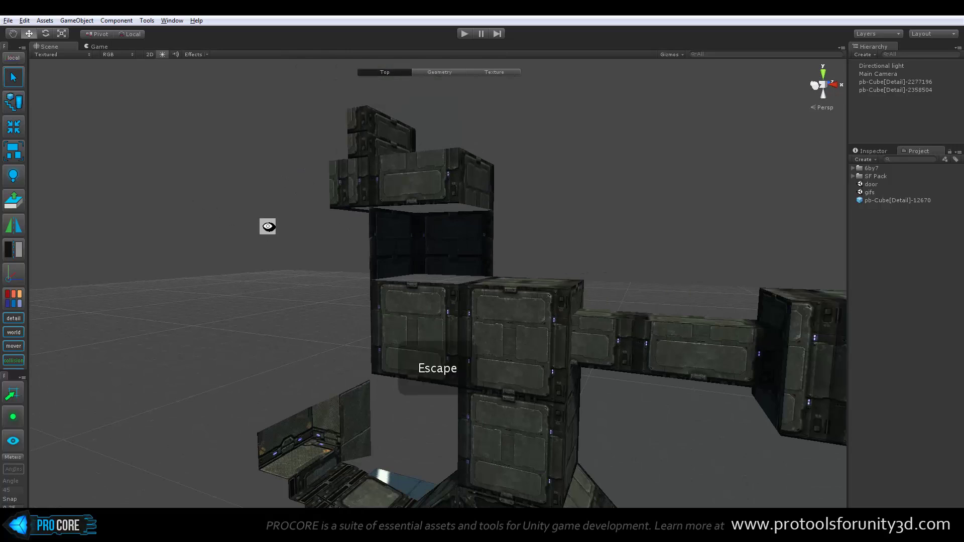
alt+drag(261, 232, 224, 281)
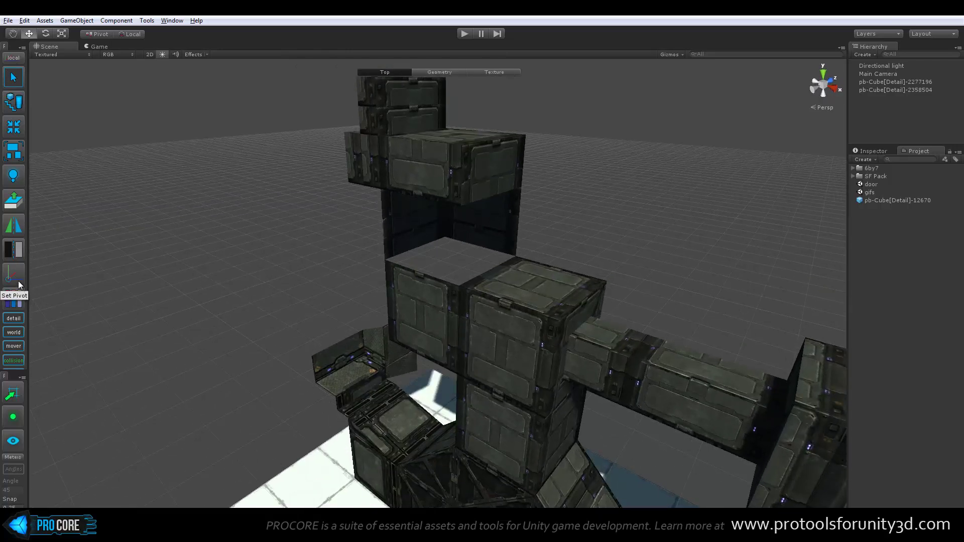
alt+drag(502, 216, 331, 246)
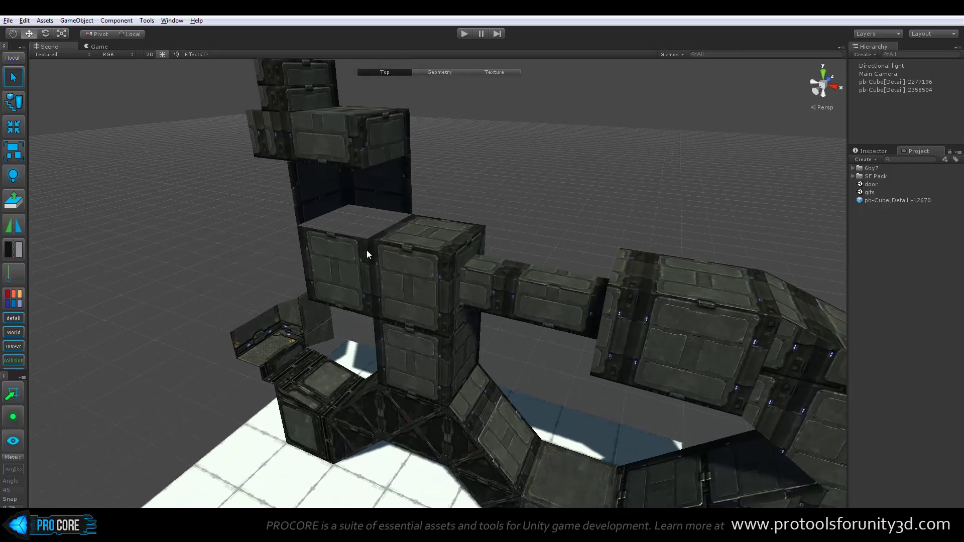
alt+drag(397, 269, 362, 219)
Step: Select the structure's bottom corner vertex at the floor
click(342, 260)
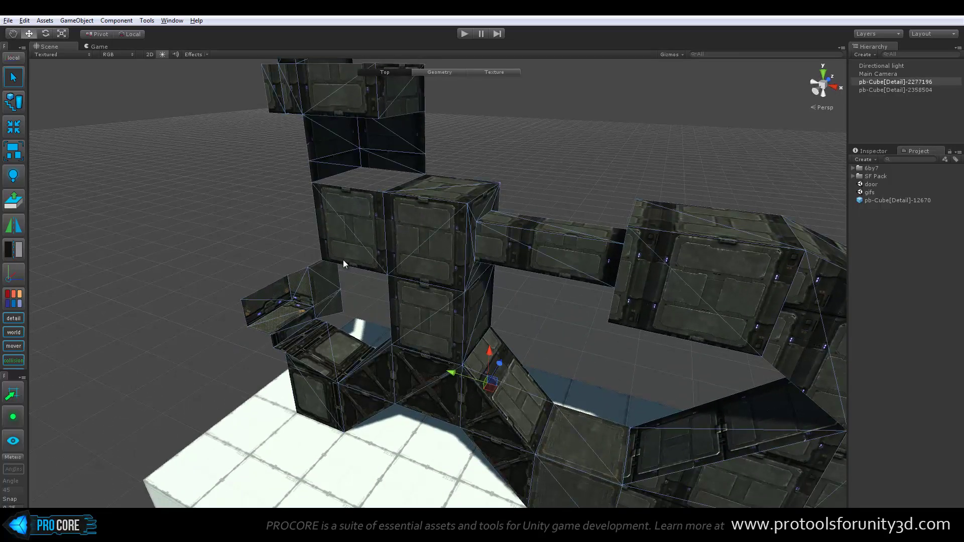
mouse_move(342, 260)
alt+mouse_down()
mouse_move(387, 215)
mouse_move(316, 258)
mouse_move(381, 222)
mouse_move(87, 266)
alt+mouse_up()
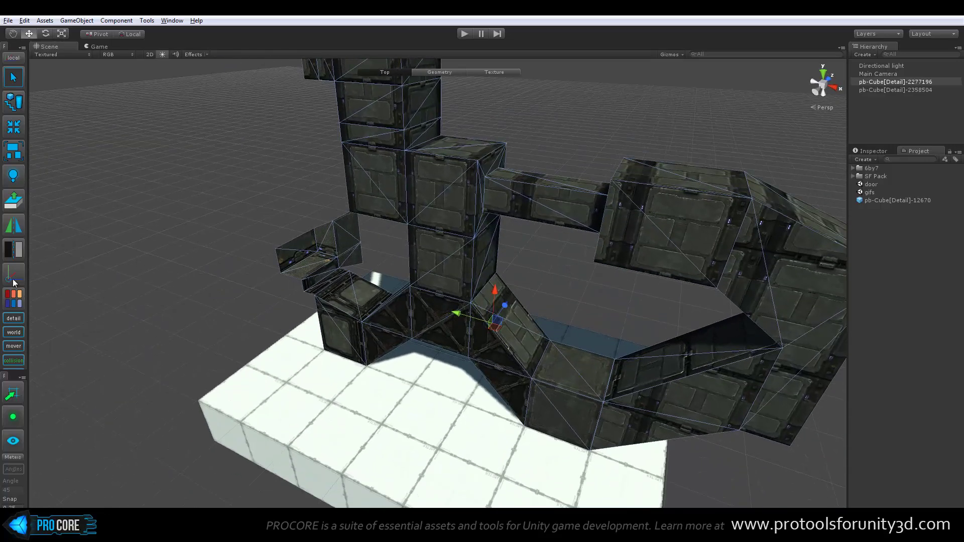
mouse_move(380, 222)
alt+mouse_down()
mouse_move(405, 251)
mouse_move(491, 273)
mouse_move(280, 254)
mouse_move(406, 309)
mouse_move(380, 336)
alt+mouse_up()
scroll(407, 326, up, 5)
key(g)
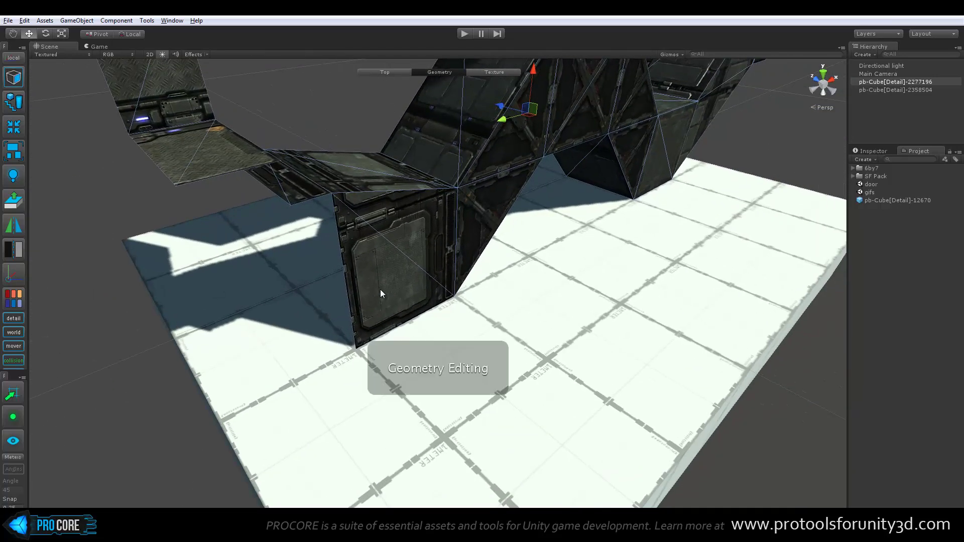
key(h)
click(358, 352)
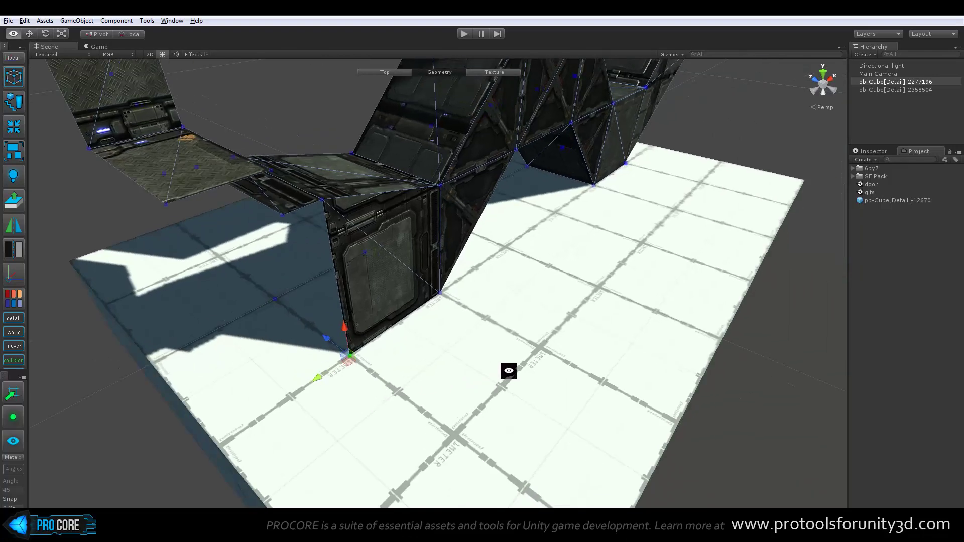
mouse_move(404, 388)
alt+mouse_down()
mouse_move(480, 390)
mouse_move(431, 403)
alt+mouse_up()
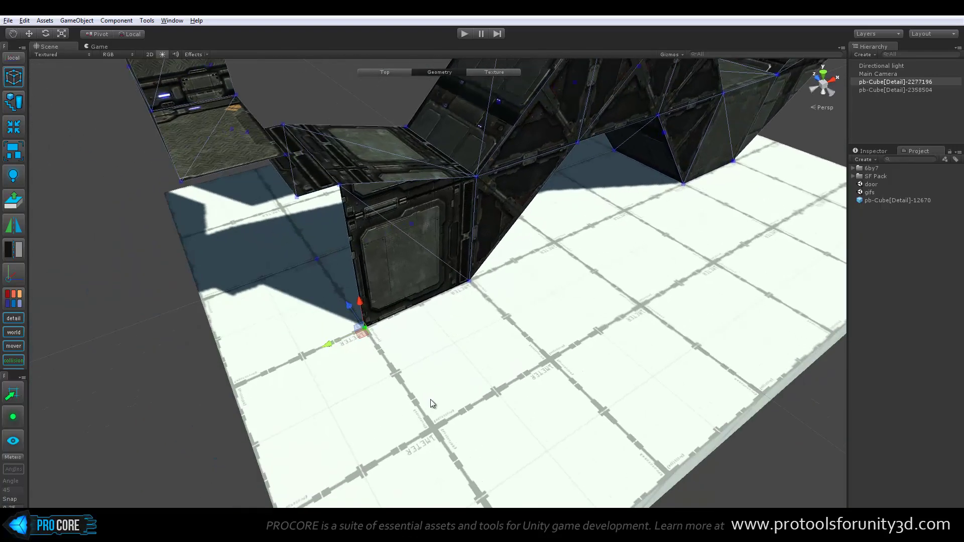
Step: Move the pivot to that corner vertex and check it with the Rotate tool
key(ctrl+j)
click(14, 276)
mouse_move(106, 279)
alt+mouse_down()
mouse_move(279, 279)
mouse_move(316, 294)
mouse_move(496, 273)
mouse_move(86, 69)
alt+mouse_up()
key(g)
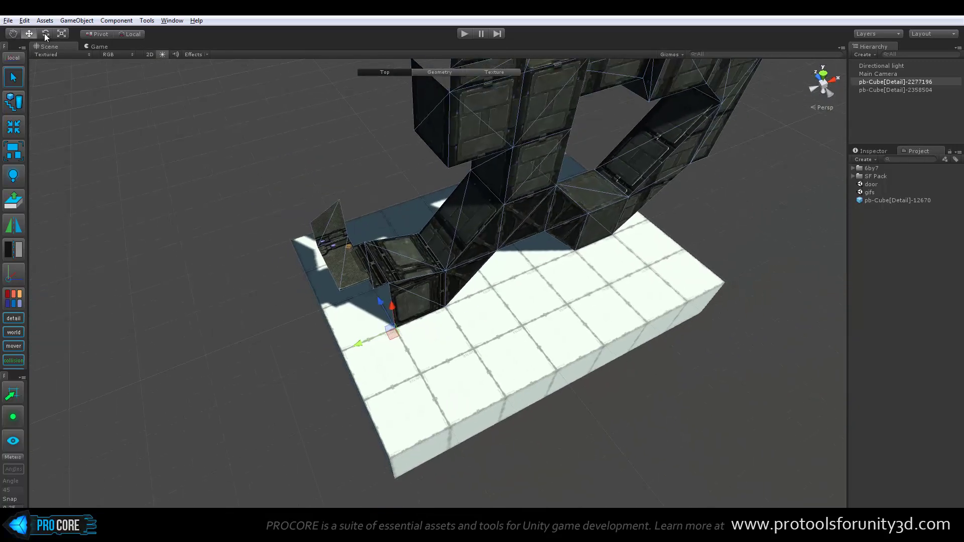
click(45, 34)
mouse_move(396, 359)
alt+mouse_down()
mouse_move(347, 376)
mouse_move(452, 381)
mouse_move(327, 403)
mouse_move(525, 341)
mouse_move(423, 399)
mouse_move(404, 379)
alt+mouse_up()
mouse_move(595, 340)
alt+mouse_down()
mouse_move(483, 326)
mouse_move(505, 338)
mouse_move(515, 312)
alt+mouse_up()
scroll(482, 332, up, 3)
Step: Return to geometry editing and set the pivot to the current selection again
key(g)
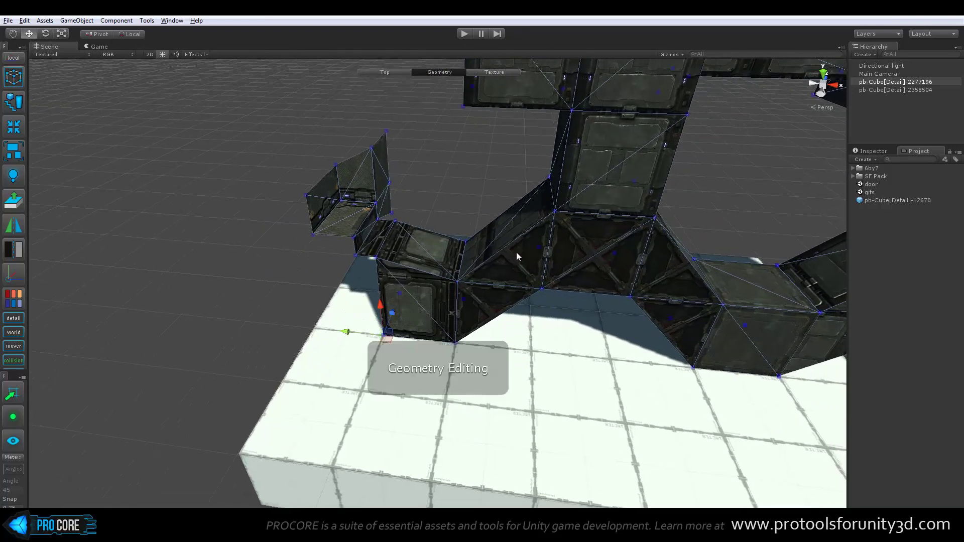
scroll(516, 252, down, 3)
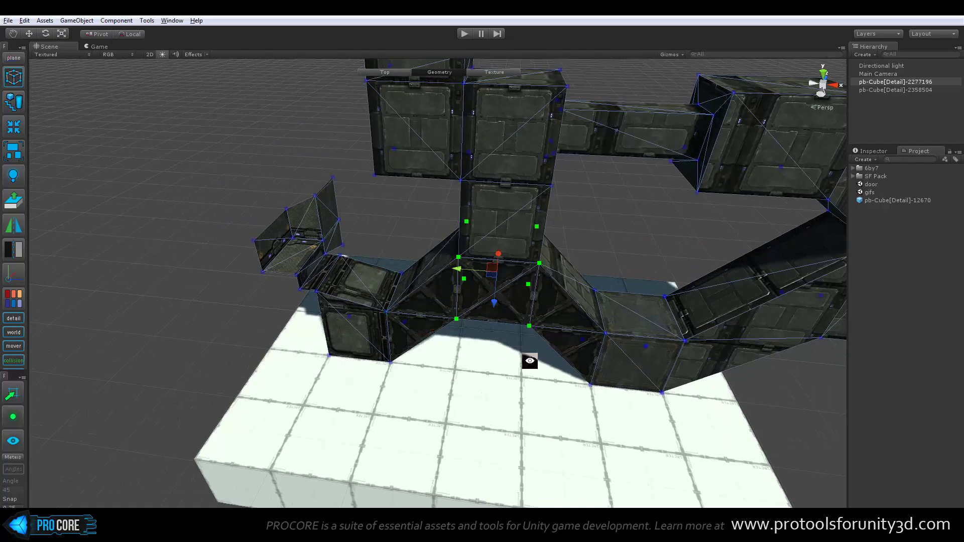
mouse_move(530, 360)
alt+mouse_down()
mouse_move(562, 275)
mouse_move(486, 275)
mouse_move(467, 314)
mouse_move(413, 267)
mouse_move(377, 313)
mouse_move(455, 294)
alt+mouse_up()
click(13, 279)
mouse_move(429, 249)
alt+mouse_down()
mouse_move(520, 286)
mouse_move(405, 293)
mouse_move(313, 315)
mouse_move(441, 355)
alt+mouse_up()
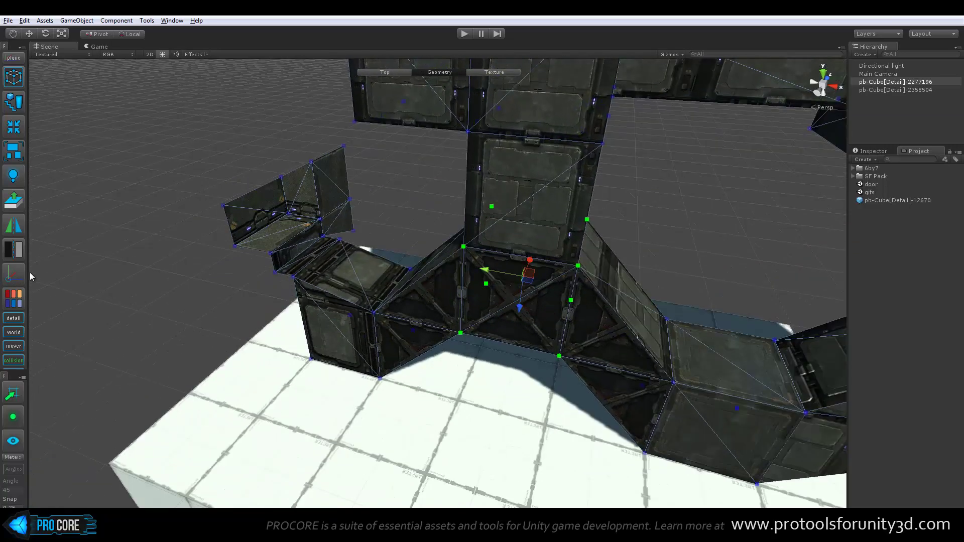
Step: Open the vertex colour palette and select the door face on the column
click(10, 300)
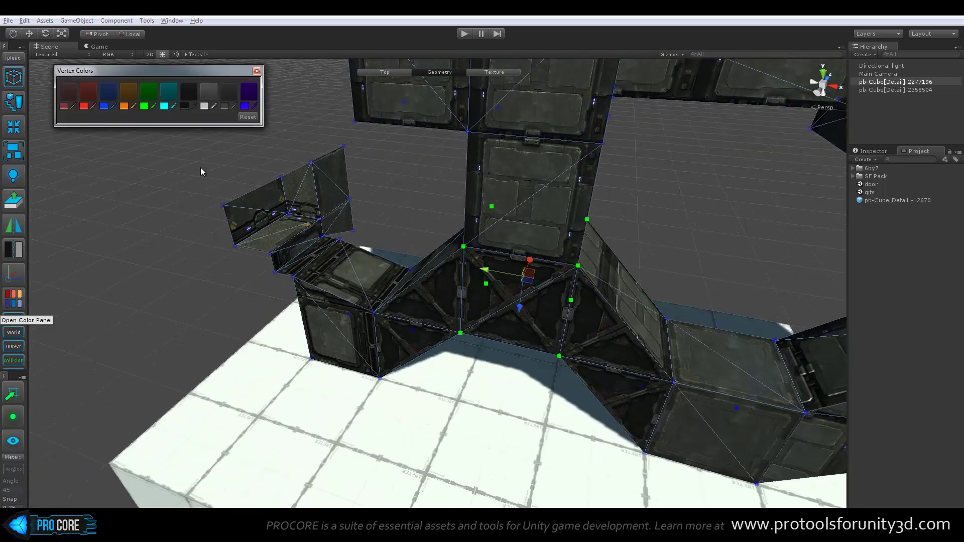
mouse_move(369, 238)
middle_down()
mouse_move(380, 252)
mouse_move(391, 231)
mouse_move(389, 249)
mouse_move(388, 234)
middle_up()
key(g)
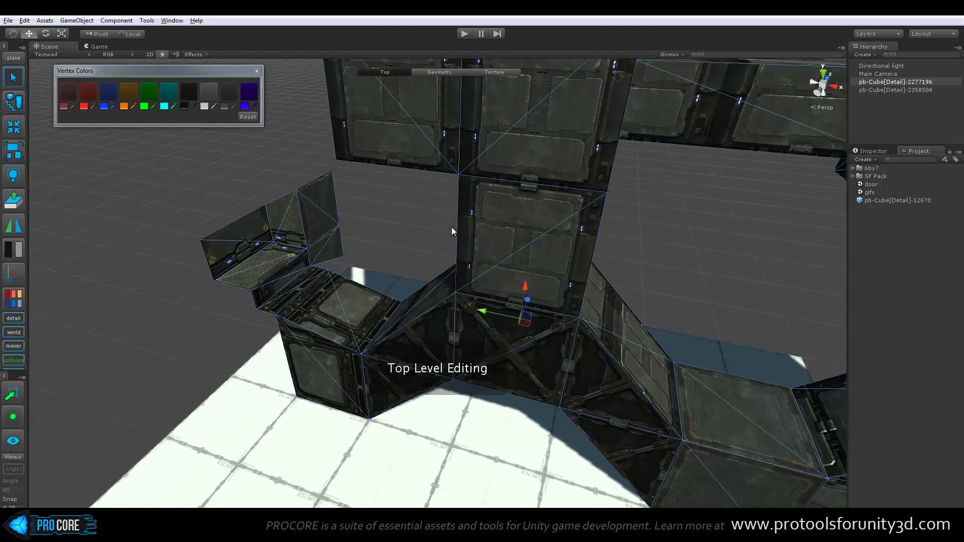
mouse_move(441, 230)
alt+mouse_down()
mouse_move(469, 247)
mouse_move(510, 222)
alt+mouse_up()
key(g)
key(h)
click(523, 196)
Step: Select only the top face of the floor block
mouse_move(435, 219)
alt+mouse_down()
mouse_move(458, 279)
mouse_move(478, 274)
mouse_move(480, 226)
mouse_move(433, 250)
mouse_move(542, 246)
mouse_move(351, 263)
alt+mouse_up()
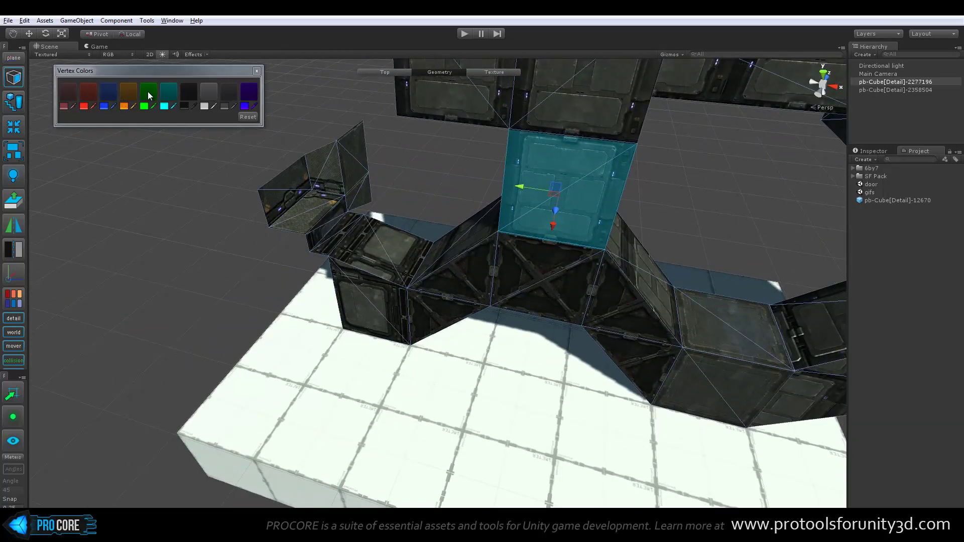
mouse_move(437, 284)
alt+mouse_down()
mouse_move(471, 279)
mouse_move(452, 293)
mouse_move(378, 285)
alt+mouse_up()
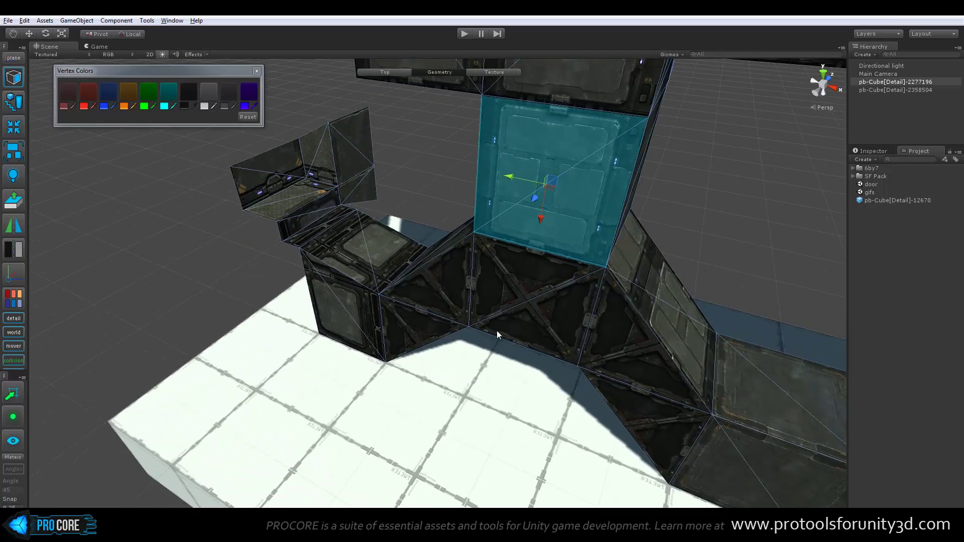
mouse_move(482, 331)
middle_down()
mouse_move(438, 292)
mouse_move(435, 224)
middle_up()
click(406, 342)
mouse_move(406, 343)
middle_down()
mouse_move(389, 357)
mouse_move(378, 294)
middle_up()
mouse_move(377, 294)
alt+mouse_down()
mouse_move(362, 258)
mouse_move(347, 265)
mouse_move(387, 293)
mouse_move(317, 275)
mouse_move(316, 286)
alt+mouse_up()
shift+click(251, 324)
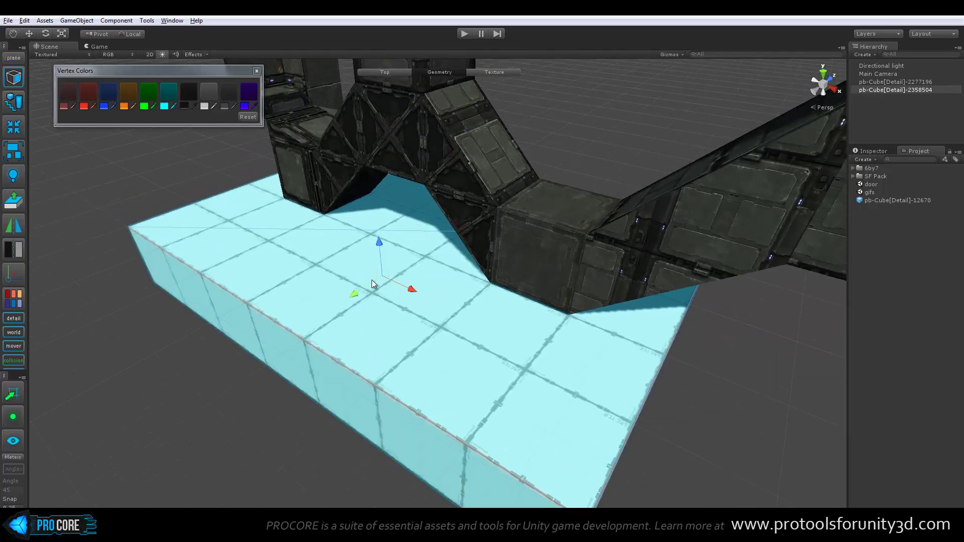
click(295, 253)
Step: Tint the floor block's top salmon red, right side cyan and left side blue
click(90, 91)
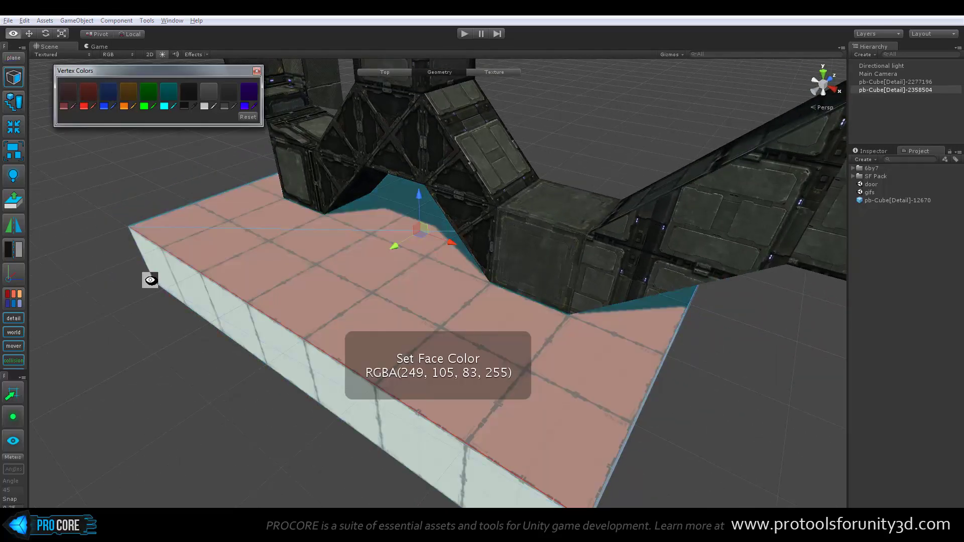
mouse_move(153, 279)
alt+mouse_down()
mouse_move(205, 337)
mouse_move(171, 319)
mouse_move(372, 307)
mouse_move(391, 211)
alt+mouse_up()
click(171, 96)
click(272, 353)
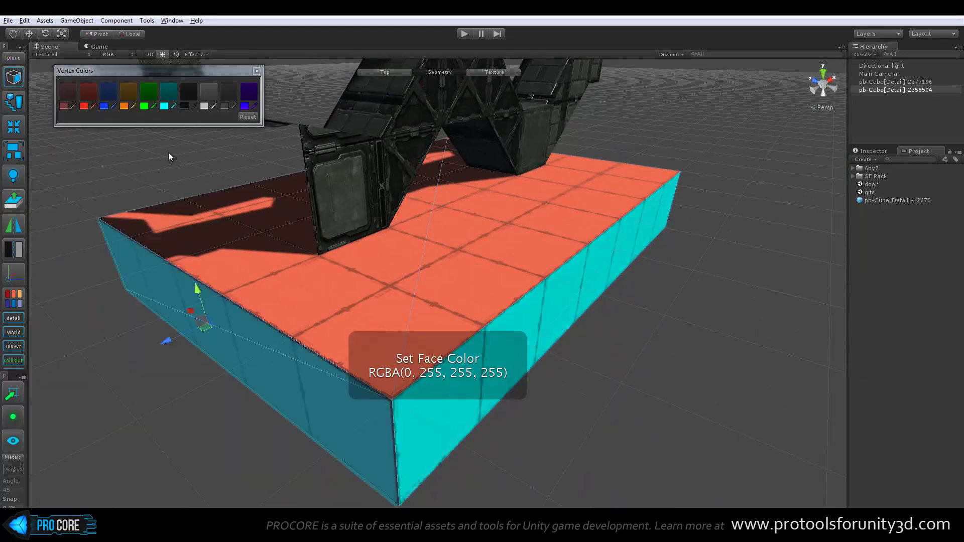
click(110, 93)
Step: Colour the block's end face purple-blue, then deselect everything
mouse_move(183, 229)
alt+mouse_down()
mouse_move(361, 273)
mouse_move(338, 344)
alt+mouse_up()
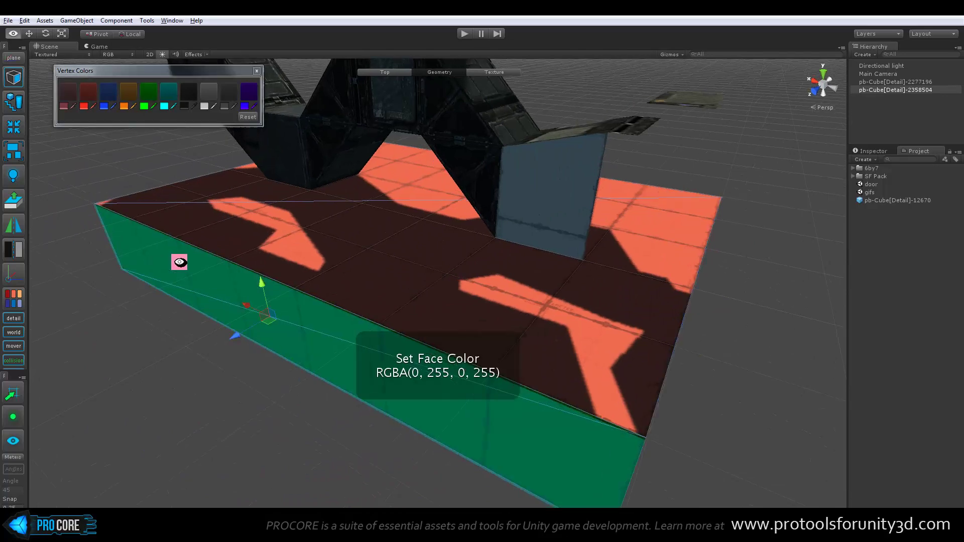
alt+drag(256, 263, 345, 294)
click(213, 395)
mouse_move(331, 342)
alt+mouse_down()
mouse_move(314, 271)
mouse_move(409, 232)
mouse_move(321, 166)
alt+mouse_up()
click(253, 106)
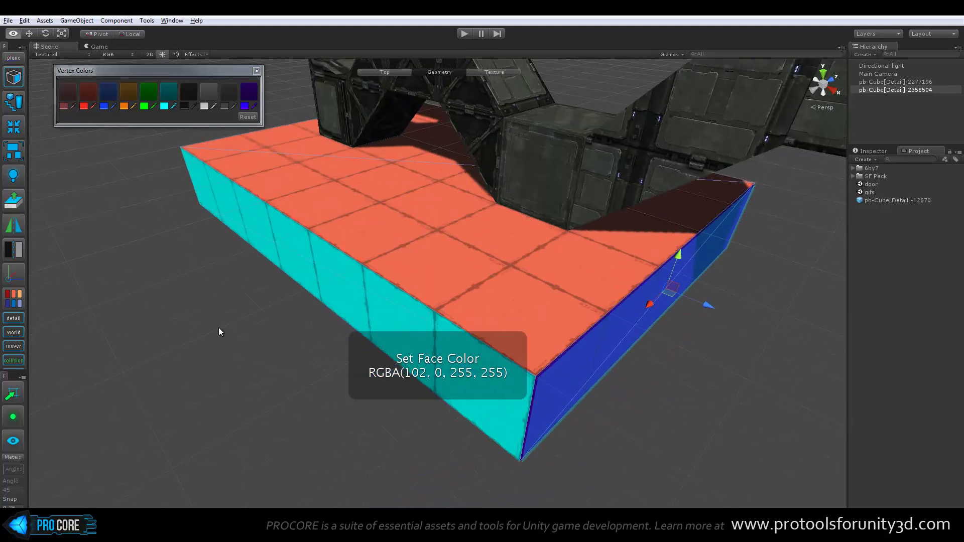
click(218, 330)
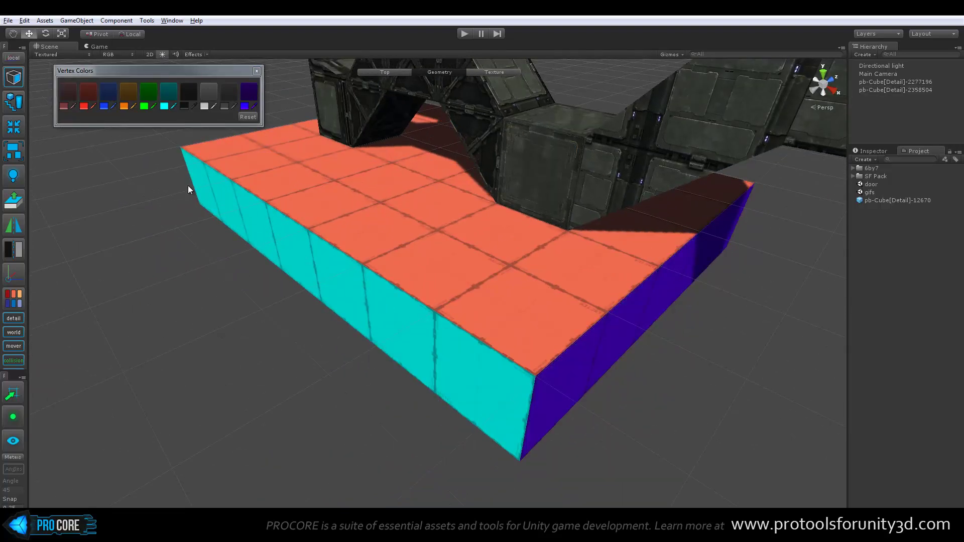
Step: Store a dark red swatch (R165 G40 B40) in the palette and close Vertex Colors
click(62, 104)
drag(56, 99, 76, 79)
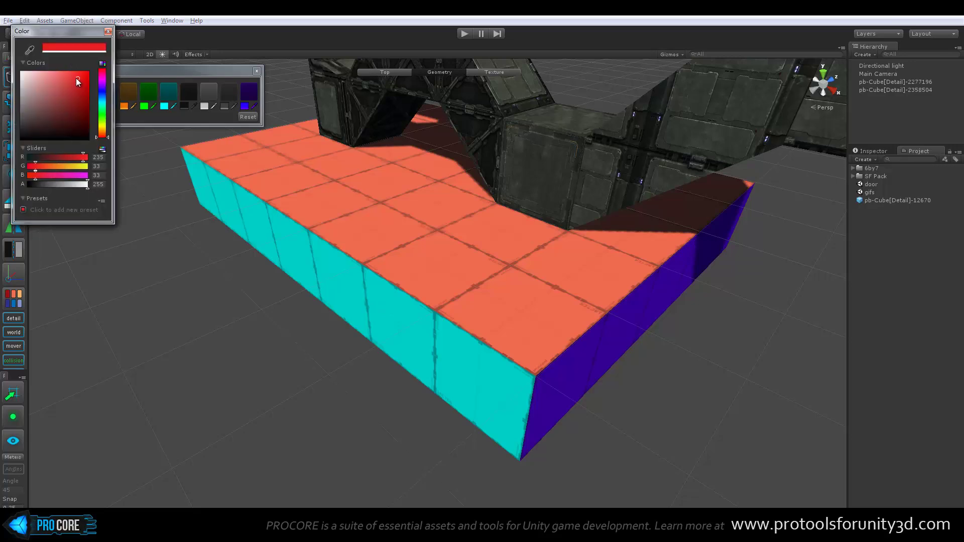
drag(75, 32, 232, 107)
drag(221, 191, 228, 171)
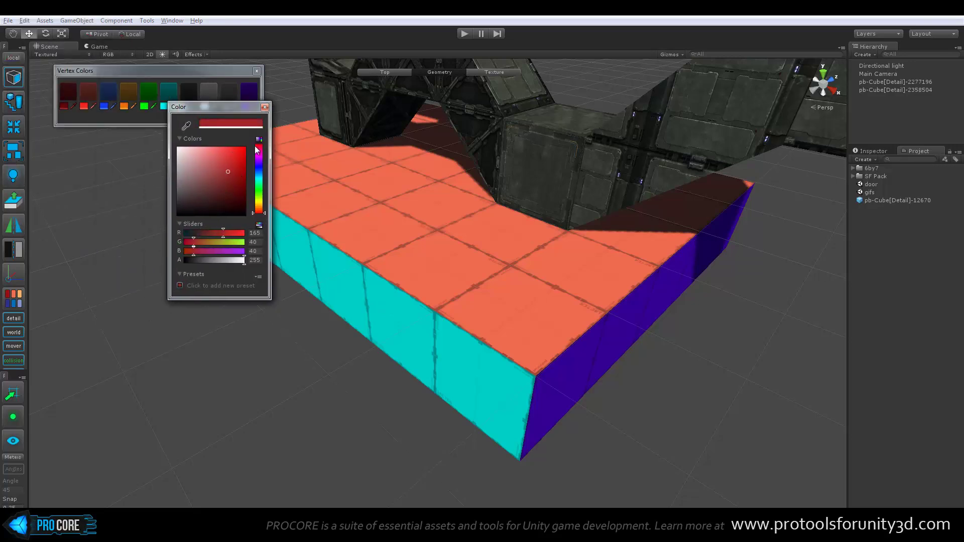
click(265, 108)
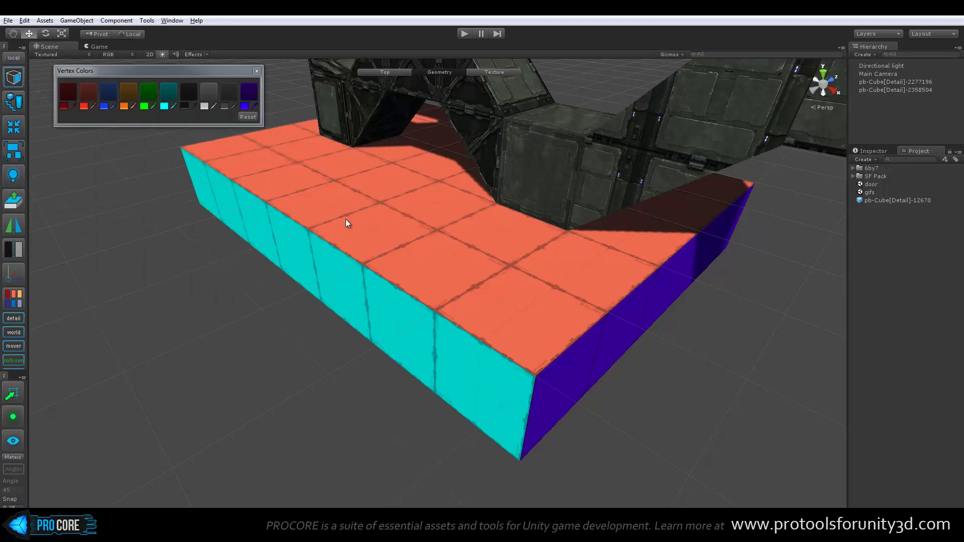
mouse_move(348, 224)
alt+mouse_down()
mouse_move(267, 221)
mouse_move(383, 211)
mouse_move(512, 294)
mouse_move(670, 284)
mouse_move(510, 323)
alt+mouse_up()
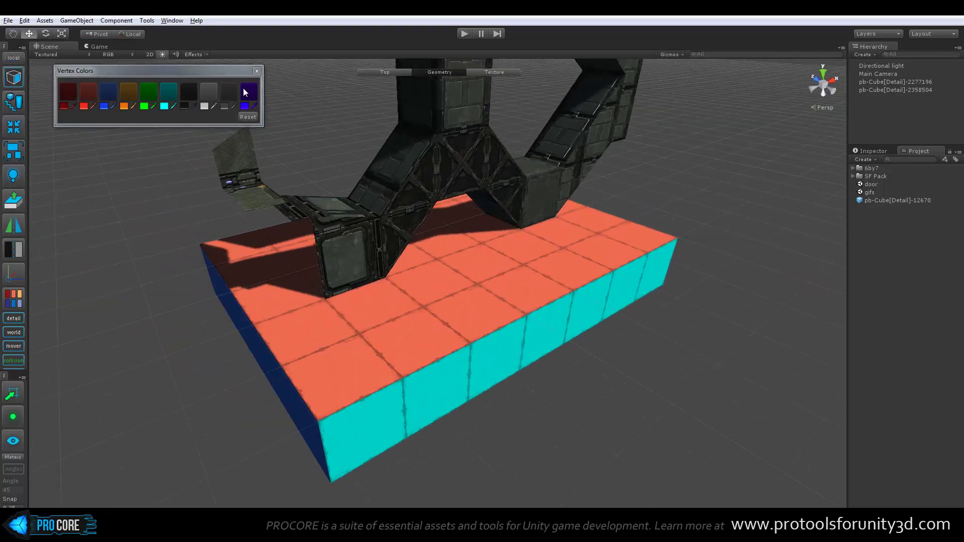
click(257, 73)
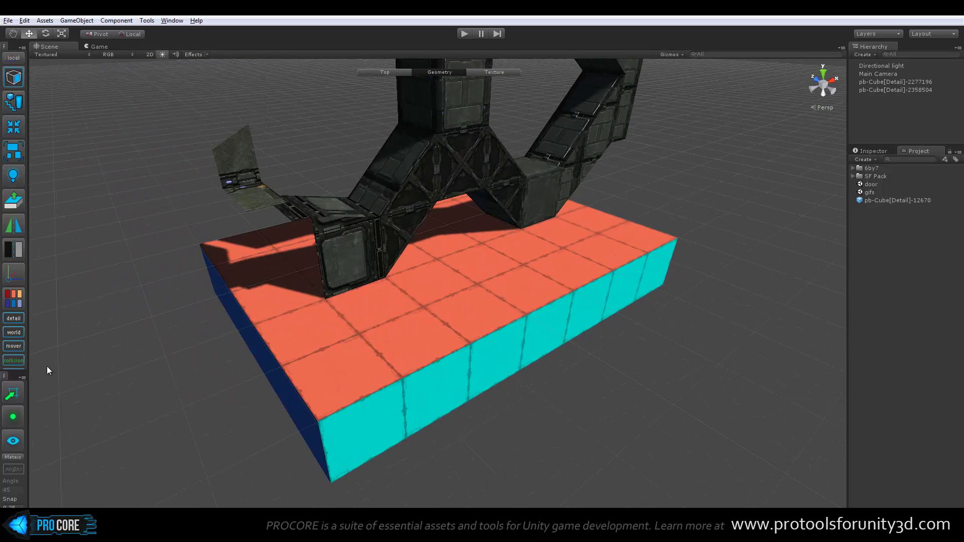
Step: Close the lower tool panel via Close Tab and orbit around the platform
click(22, 378)
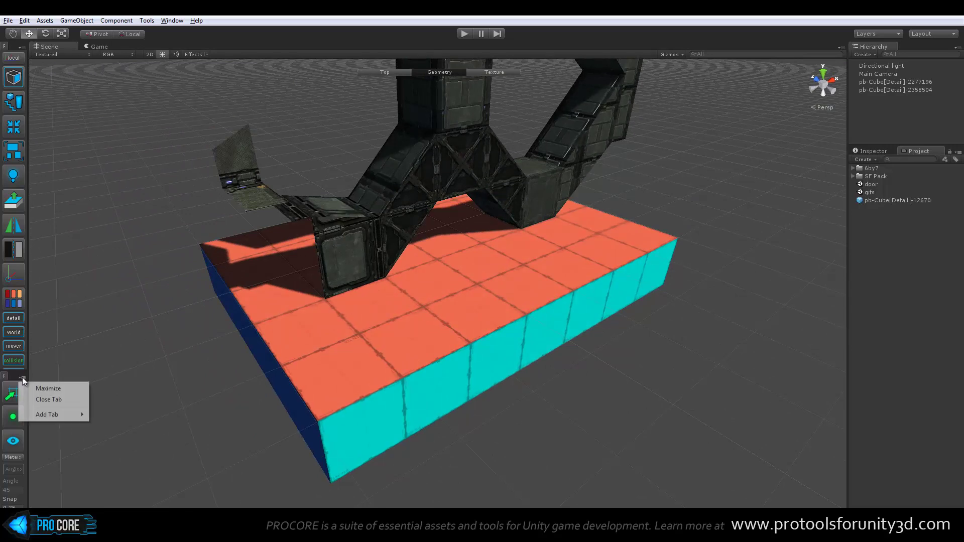
click(48, 402)
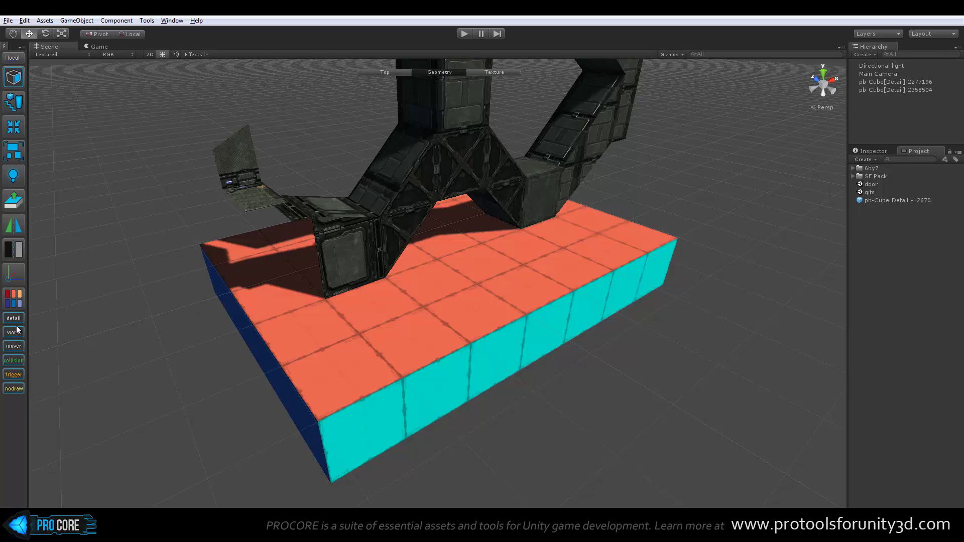
alt+drag(215, 297, 390, 296)
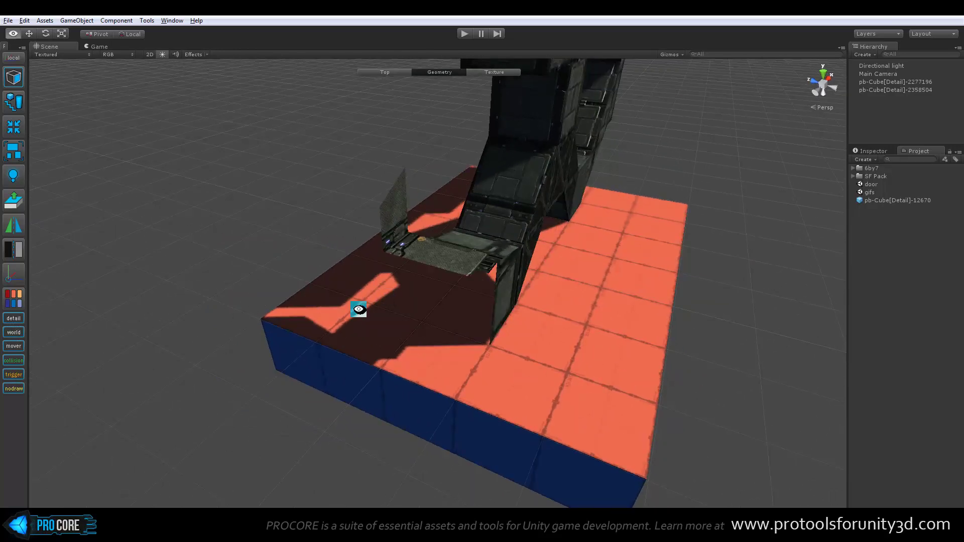
mouse_move(359, 307)
alt+mouse_down()
mouse_move(442, 321)
mouse_move(387, 327)
mouse_move(408, 351)
alt+mouse_up()
Step: Select the dark sci-fi structure, return to object mode, and view it frontally
scroll(466, 233, up, 3)
click(466, 233)
scroll(462, 313, down, 2)
key(Escape)
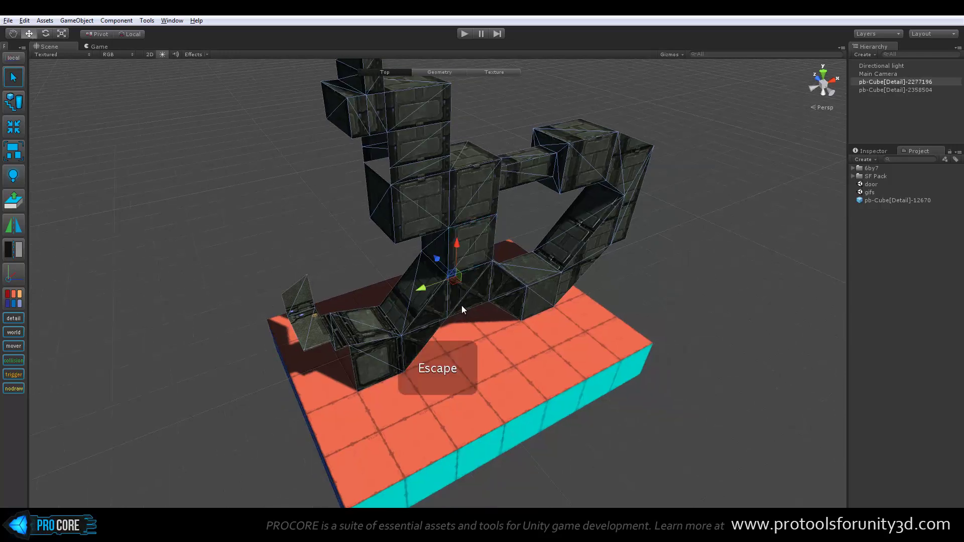
mouse_move(322, 292)
alt+mouse_down()
mouse_move(361, 254)
mouse_move(151, 255)
mouse_move(216, 243)
alt+mouse_up()
scroll(281, 255, up, 3)
alt+drag(328, 266, 381, 289)
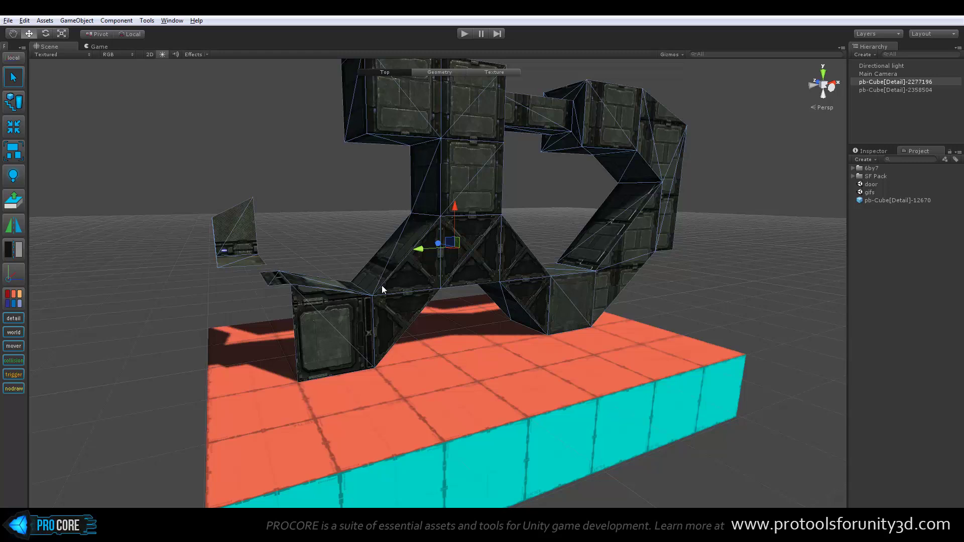
mouse_move(354, 285)
alt+mouse_down()
mouse_move(233, 303)
mouse_move(167, 288)
alt+mouse_up()
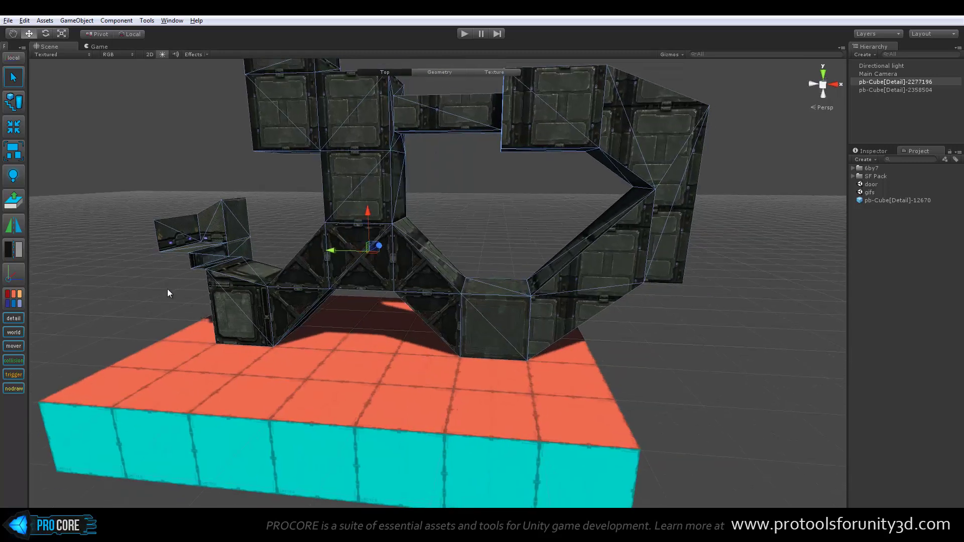
Step: Toggle detail geometry visibility off and on several times
click(16, 322)
click(15, 322)
click(15, 321)
click(13, 323)
click(12, 323)
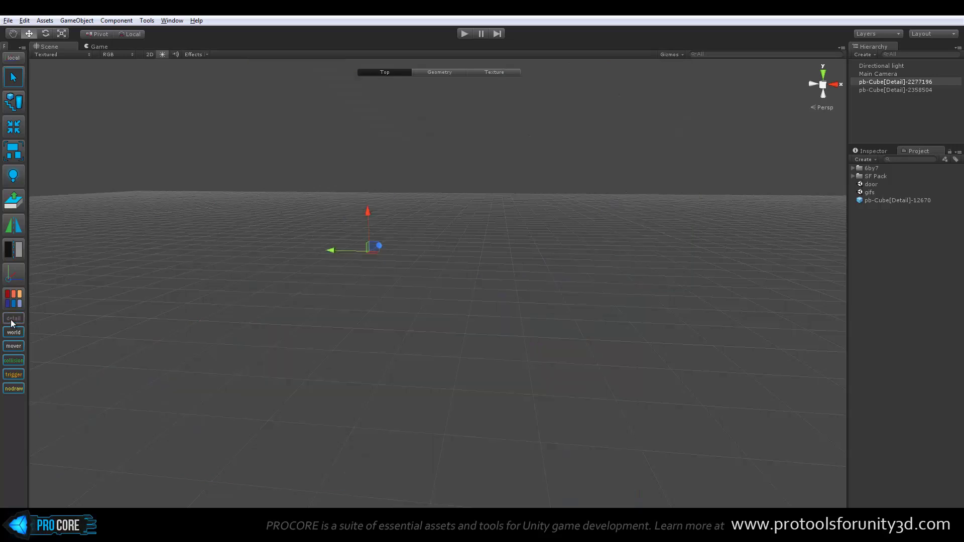
click(13, 323)
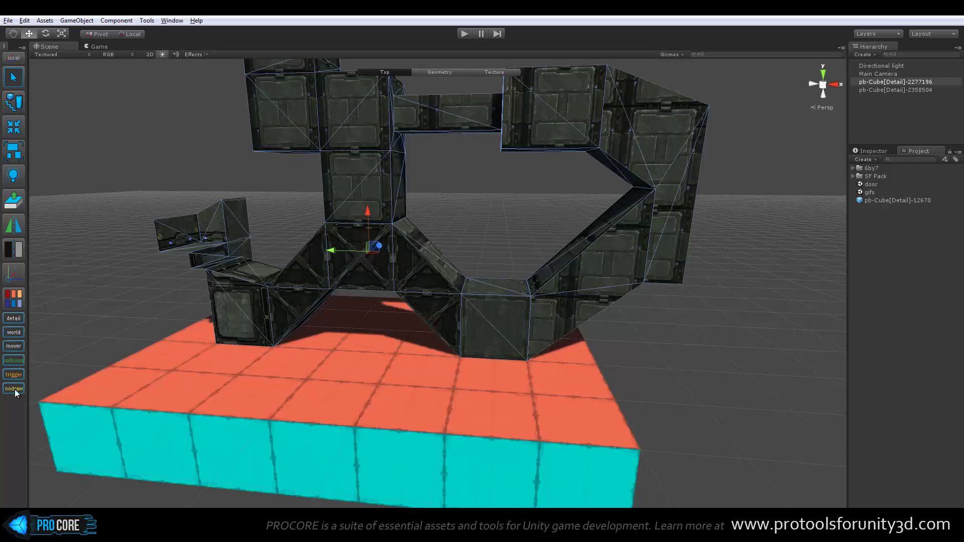
mouse_move(114, 327)
alt+mouse_down()
mouse_move(240, 344)
mouse_move(286, 321)
alt+mouse_up()
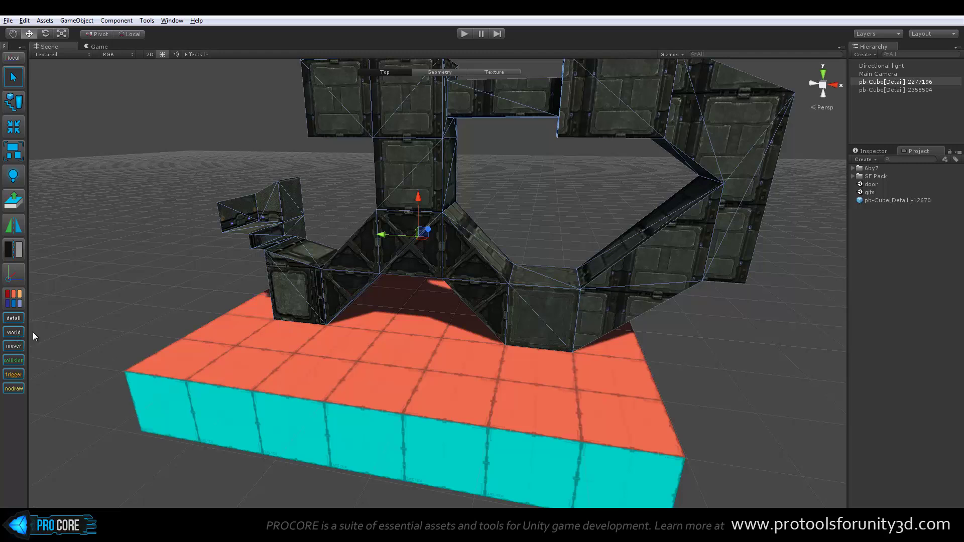
Step: Mark the red floor block as Occluder (O) and the sci-fi structure as Detail (D)
click(136, 308)
click(275, 335)
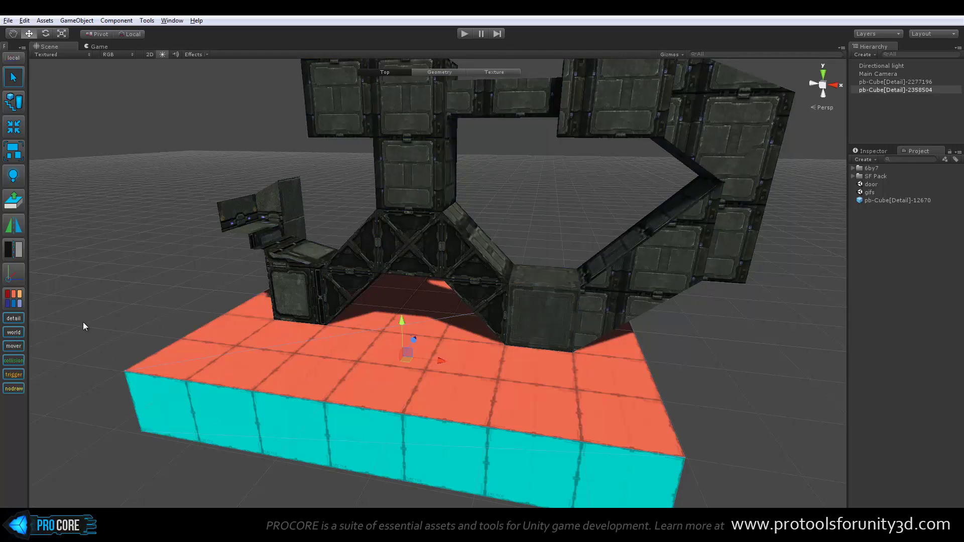
key(o)
click(385, 254)
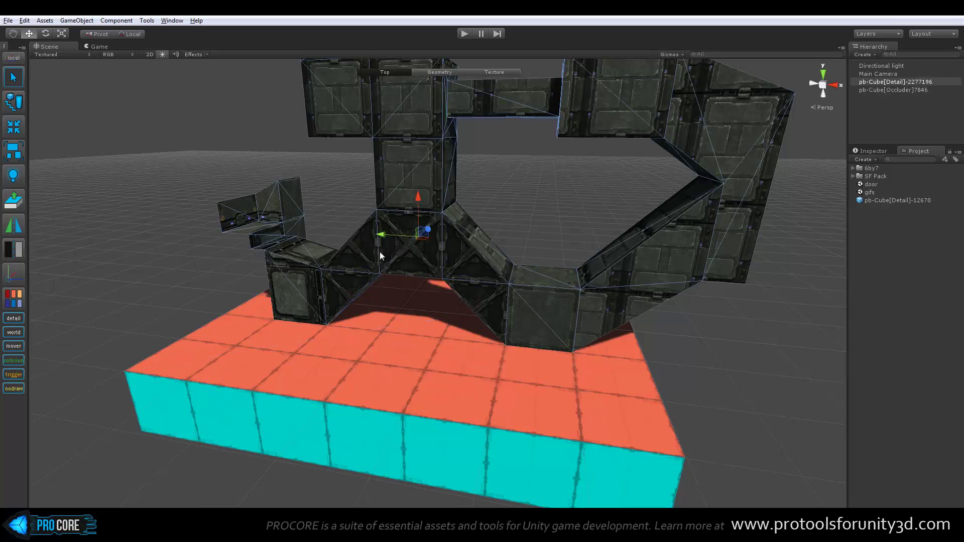
key(d)
alt+drag(235, 282, 244, 316)
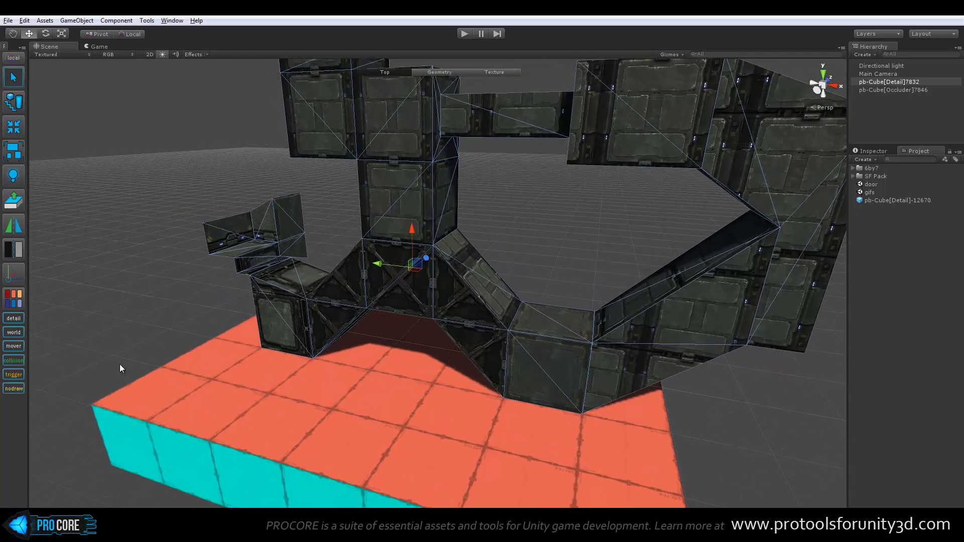
click(117, 336)
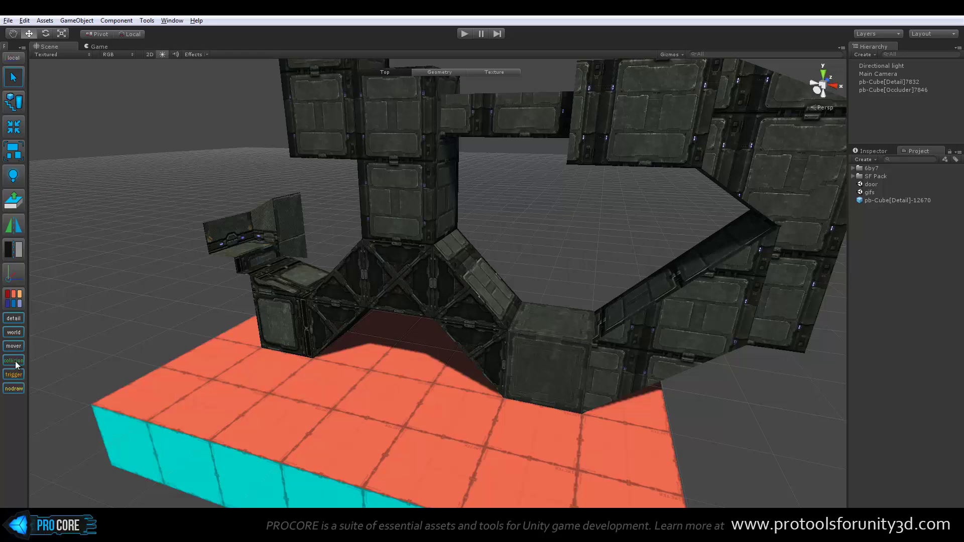
mouse_move(266, 339)
alt+mouse_down()
mouse_move(523, 334)
mouse_move(415, 334)
mouse_move(480, 346)
alt+mouse_up()
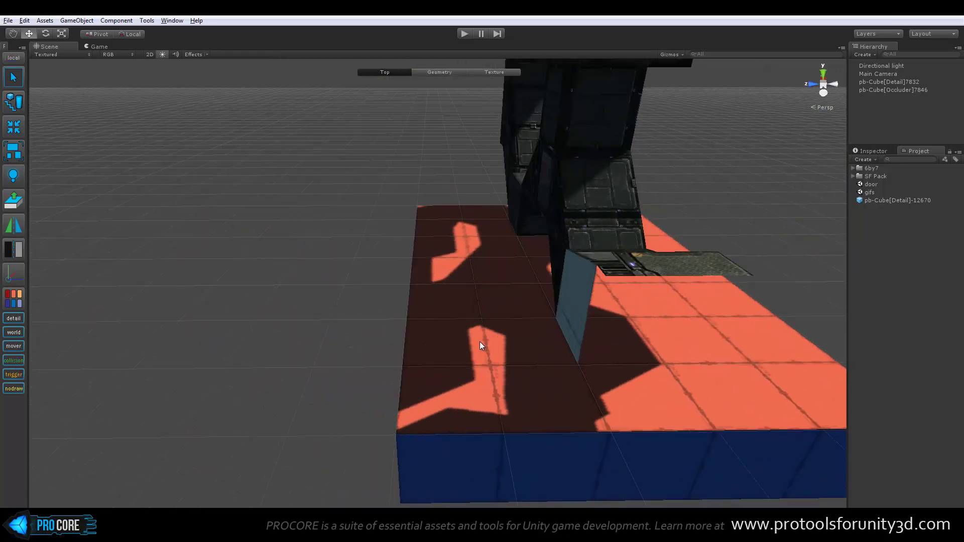
Step: Create a cube with Ctrl+K, snap it to the platform corner, and extrude it into a tall wall
key(ctrl+k)
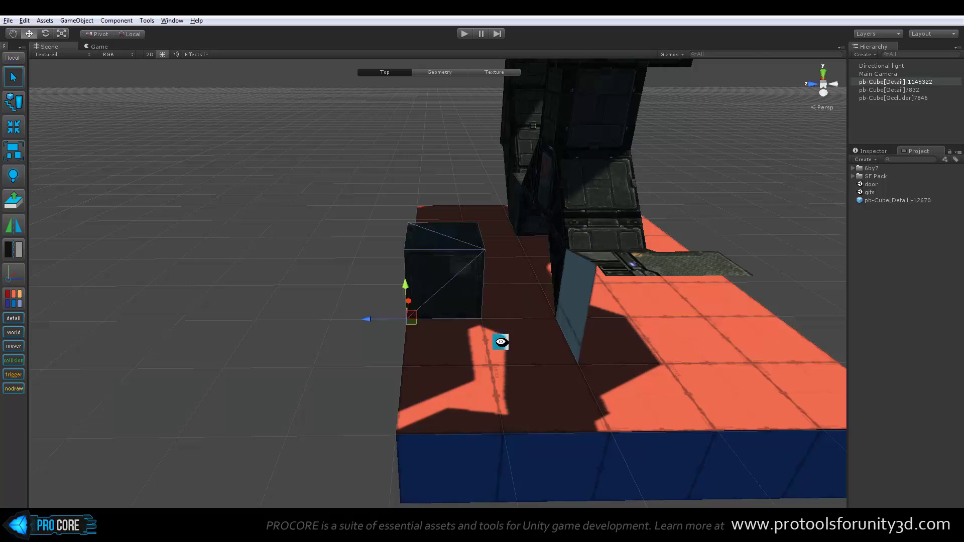
mouse_move(503, 339)
alt+mouse_down()
mouse_move(393, 317)
mouse_move(255, 377)
mouse_move(287, 330)
mouse_move(360, 379)
mouse_move(254, 385)
mouse_move(219, 355)
alt+mouse_up()
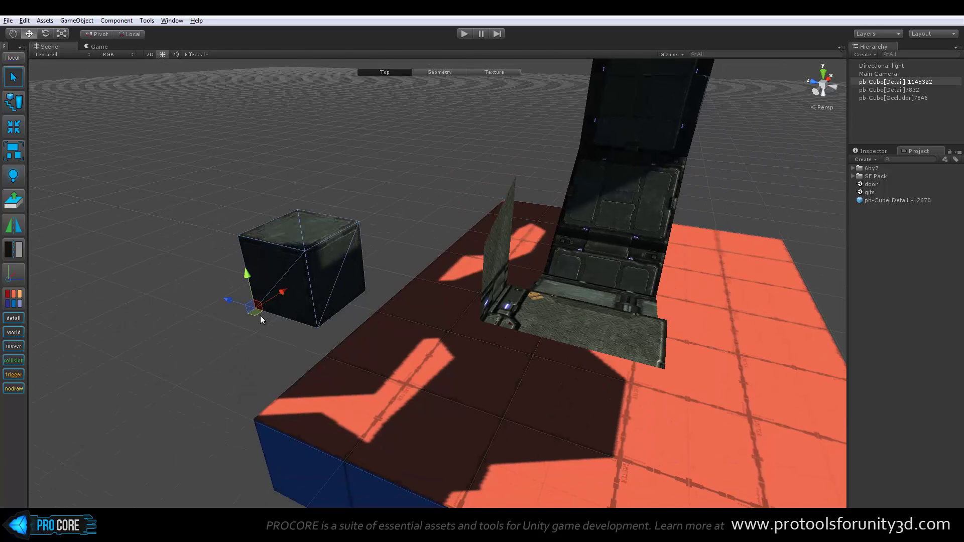
mouse_move(316, 331)
mouse_down()
mouse_move(236, 374)
mouse_move(364, 376)
mouse_up()
key(g)
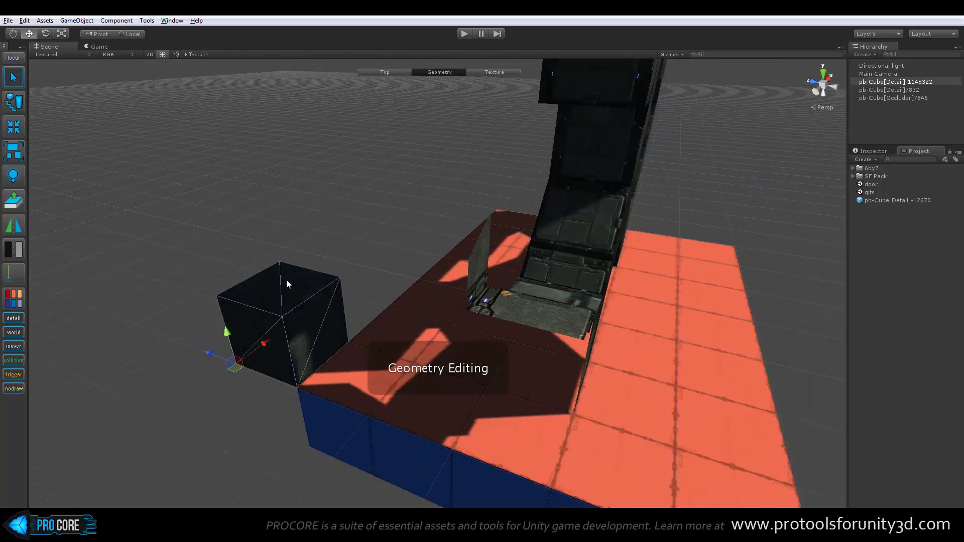
click(286, 280)
alt+drag(286, 279, 393, 331)
mouse_move(321, 307)
mouse_down()
mouse_move(319, 226)
mouse_move(520, 244)
mouse_move(336, 321)
mouse_move(669, 314)
mouse_move(518, 333)
mouse_move(607, 319)
mouse_up()
click(527, 241)
Step: Set the wall as a collider with Alt+C and toggle collider visibility off and on
key(Escape)
alt+drag(523, 306, 539, 326)
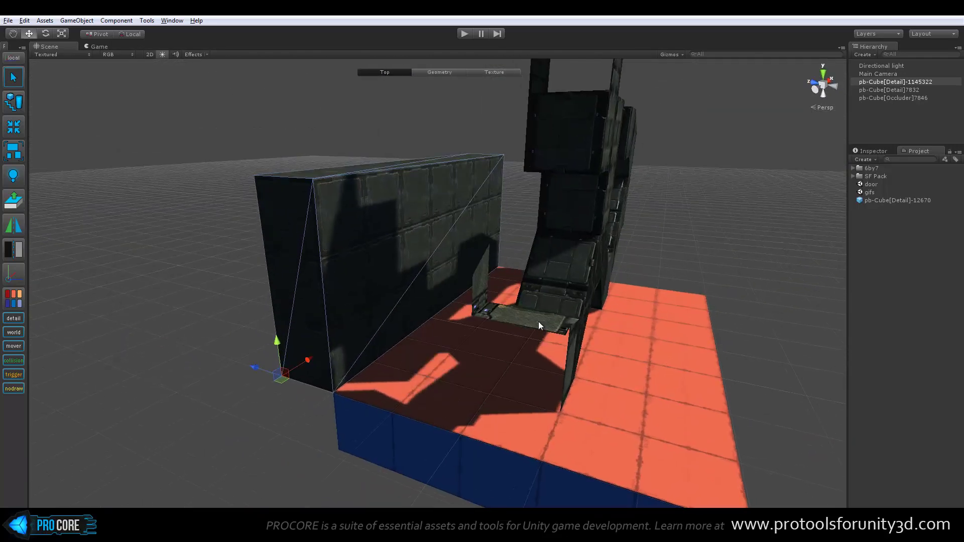
key(alt+c)
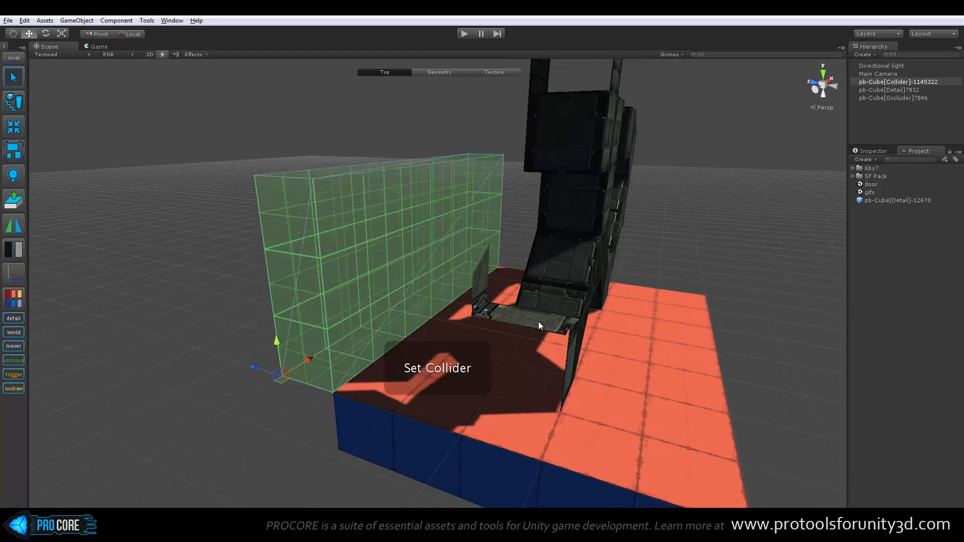
mouse_move(444, 250)
alt+mouse_down()
mouse_move(484, 252)
mouse_move(422, 258)
alt+mouse_up()
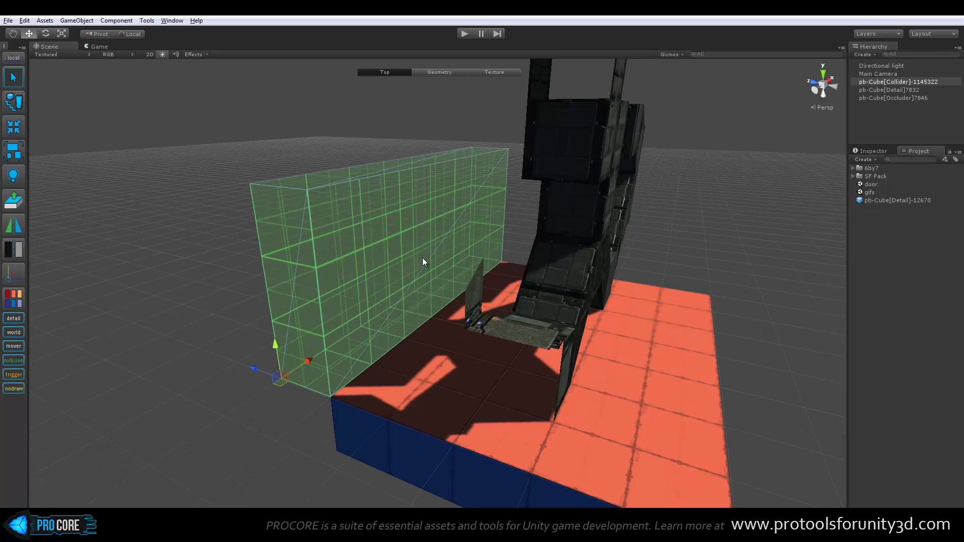
click(134, 351)
click(16, 361)
click(16, 360)
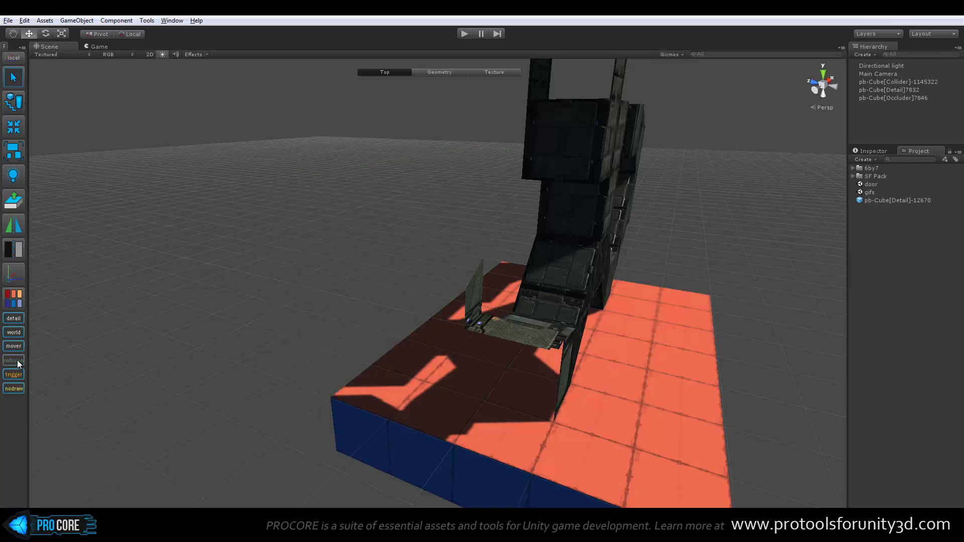
click(17, 362)
mouse_move(295, 363)
alt+mouse_down()
mouse_move(289, 378)
mouse_move(252, 390)
alt+mouse_up()
Step: Convert the collider wall into a trigger volume with Alt+T
click(326, 309)
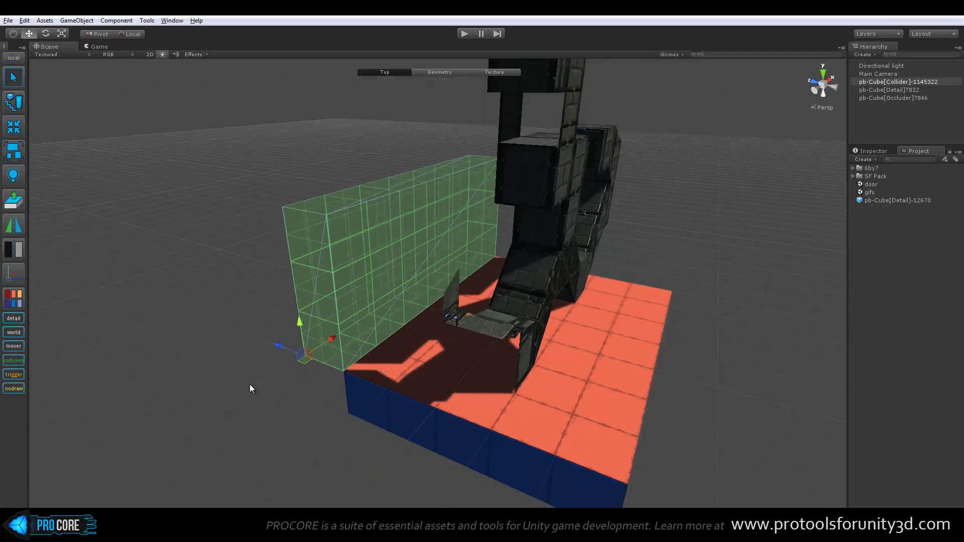
key(alt+t)
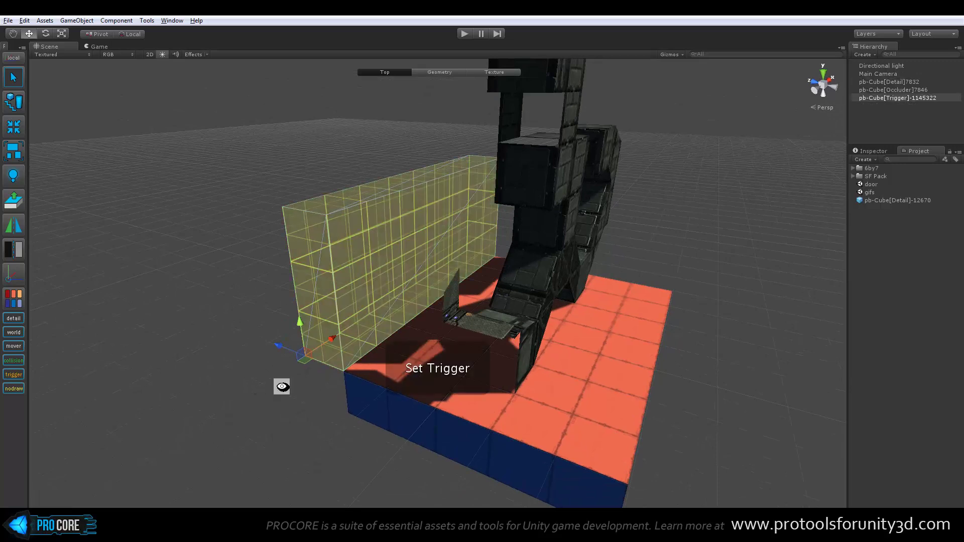
alt+drag(280, 387, 295, 401)
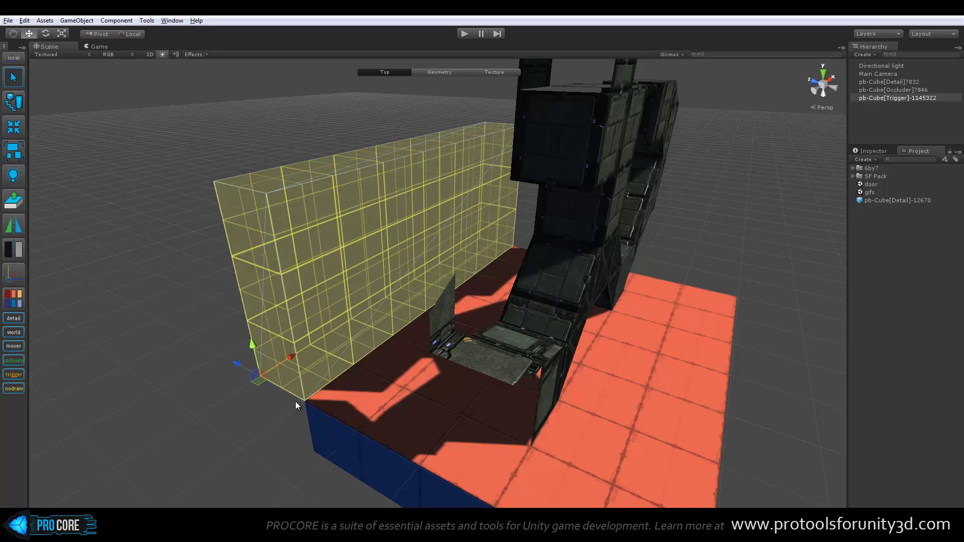
Step: Resize the trigger box lengthwise by moving and extruding its end face
key(g)
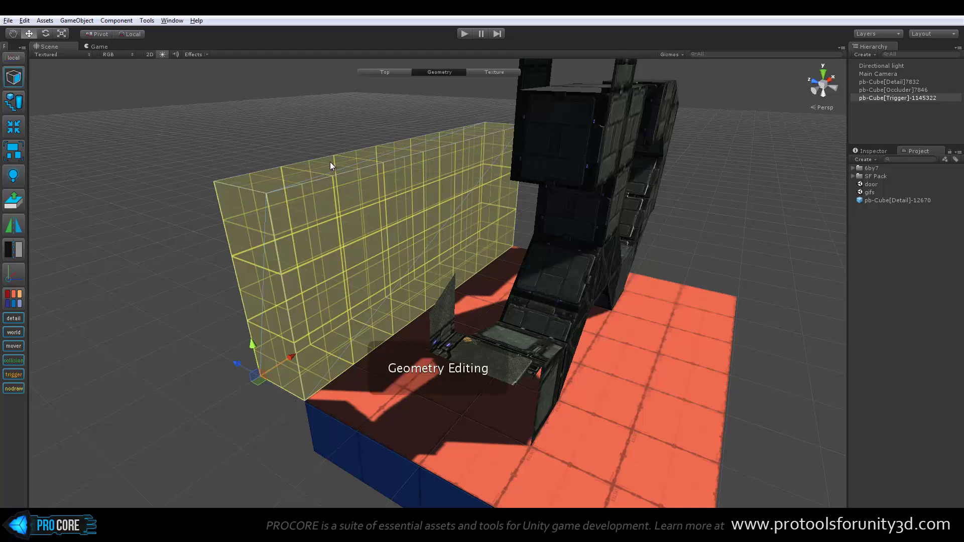
click(330, 162)
drag(428, 123, 410, 175)
key(ctrl+z)
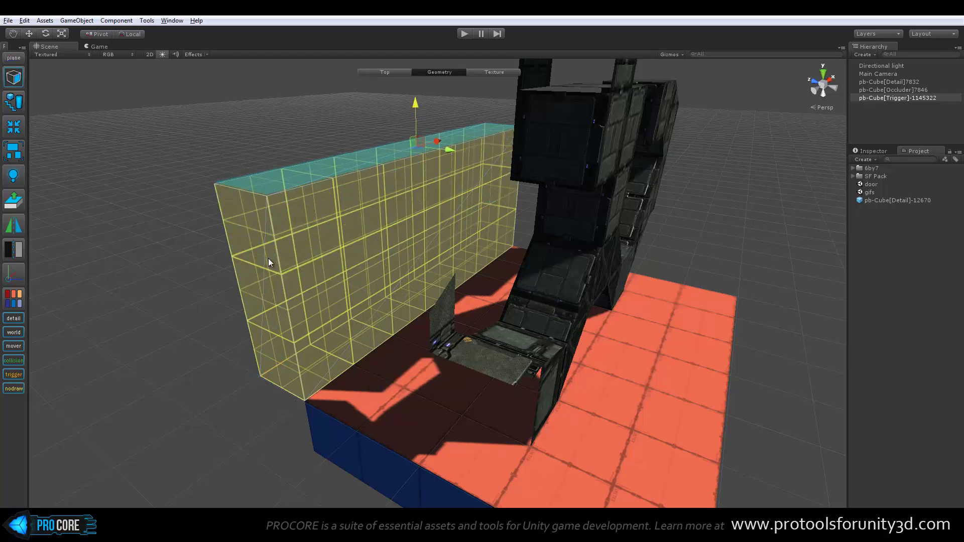
click(275, 350)
click(272, 327)
mouse_move(279, 304)
mouse_down()
mouse_move(344, 277)
mouse_move(669, 261)
mouse_up()
alt+drag(490, 316, 416, 260)
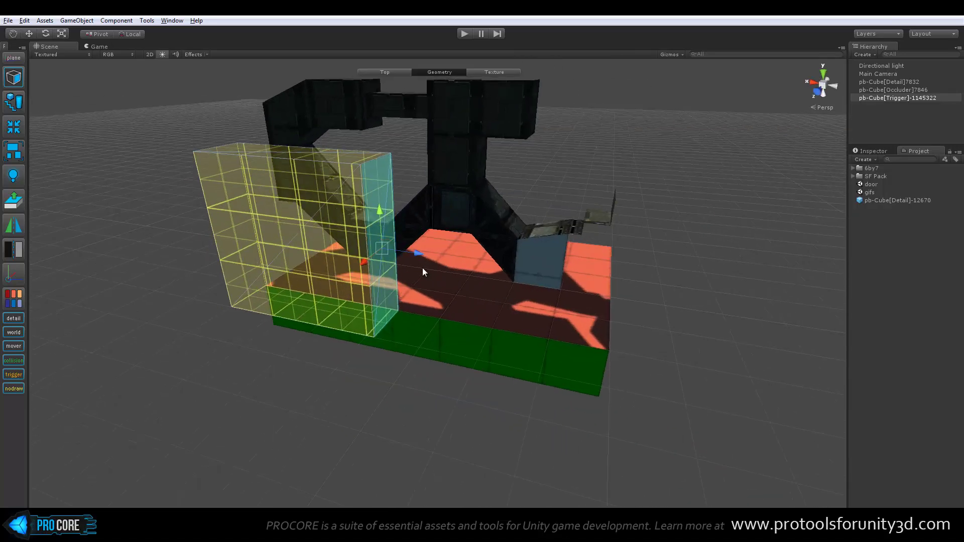
key(ctrl+e)
mouse_move(533, 290)
alt+mouse_down()
mouse_move(467, 195)
mouse_move(466, 165)
mouse_move(495, 241)
mouse_move(609, 208)
mouse_move(480, 291)
mouse_move(577, 296)
alt+mouse_up()
Step: Drag the trigger's top vertices down so its top dips into a sloped V
key(h)
click(500, 153)
key(p)
key(p)
mouse_move(604, 262)
mouse_down()
mouse_move(591, 163)
mouse_move(706, 256)
mouse_move(706, 303)
mouse_move(544, 333)
mouse_move(407, 166)
mouse_up()
key(p)
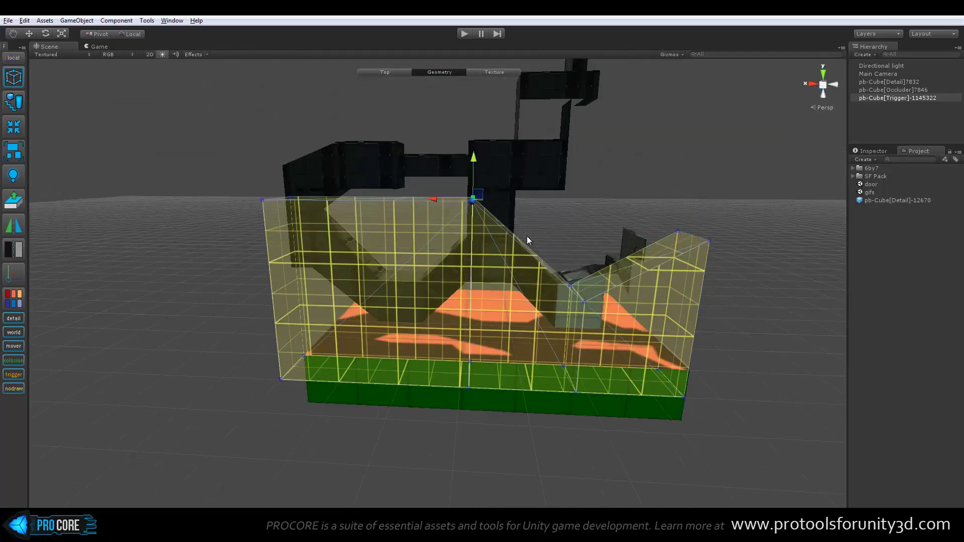
drag(473, 160, 470, 258)
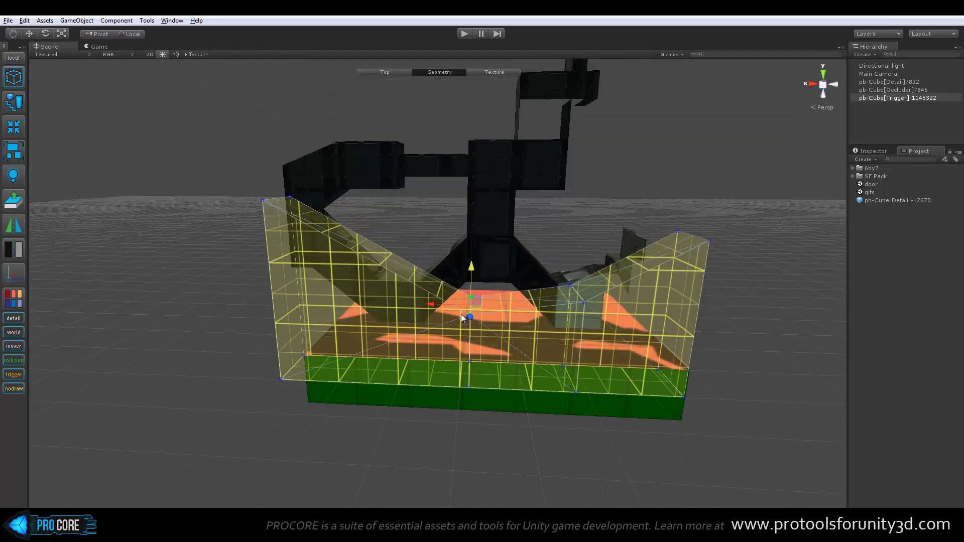
mouse_move(480, 301)
mouse_down()
mouse_move(399, 279)
mouse_move(372, 256)
mouse_up()
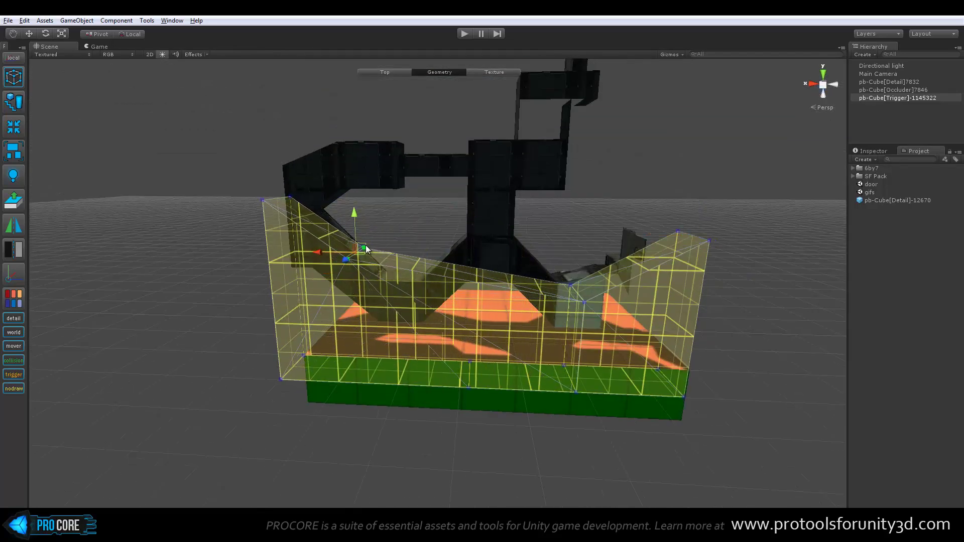
mouse_move(367, 248)
alt+mouse_down()
mouse_move(549, 282)
mouse_move(166, 316)
mouse_move(348, 315)
mouse_move(363, 303)
alt+mouse_up()
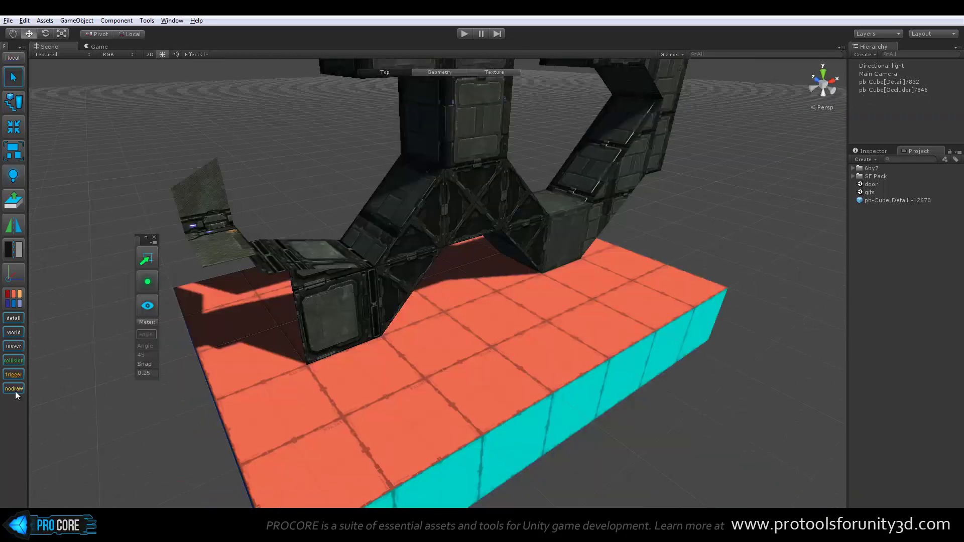
Step: Close the grid snapping panel, zoom to the small ledge, and select the detail mesh
click(154, 237)
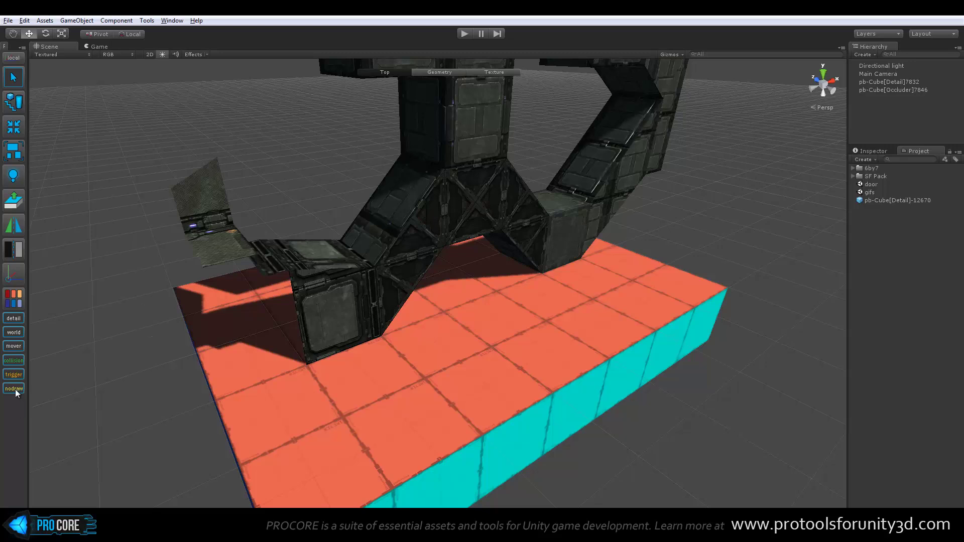
mouse_move(116, 386)
alt+mouse_down()
mouse_move(261, 396)
mouse_move(375, 385)
mouse_move(357, 356)
alt+mouse_up()
scroll(357, 356, up, 3)
scroll(358, 355, up, 2)
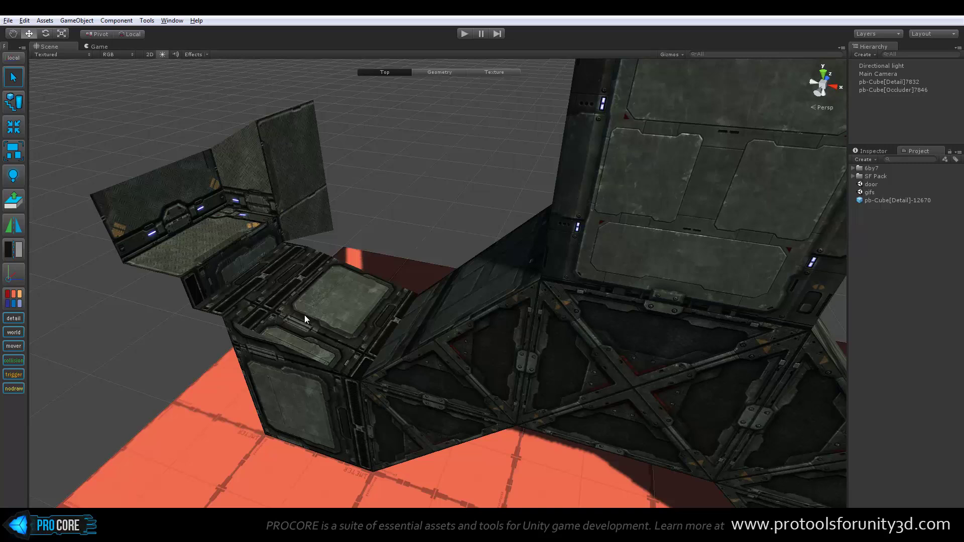
click(305, 315)
scroll(337, 306, up, 2)
Step: In texture mode, select the ledge floor faces and grow the selection to its walls
key(j)
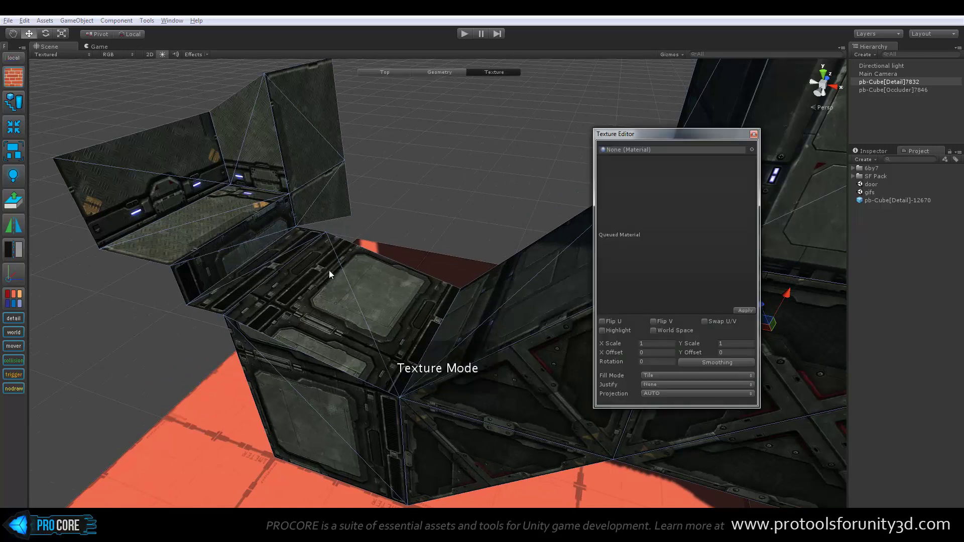
click(327, 269)
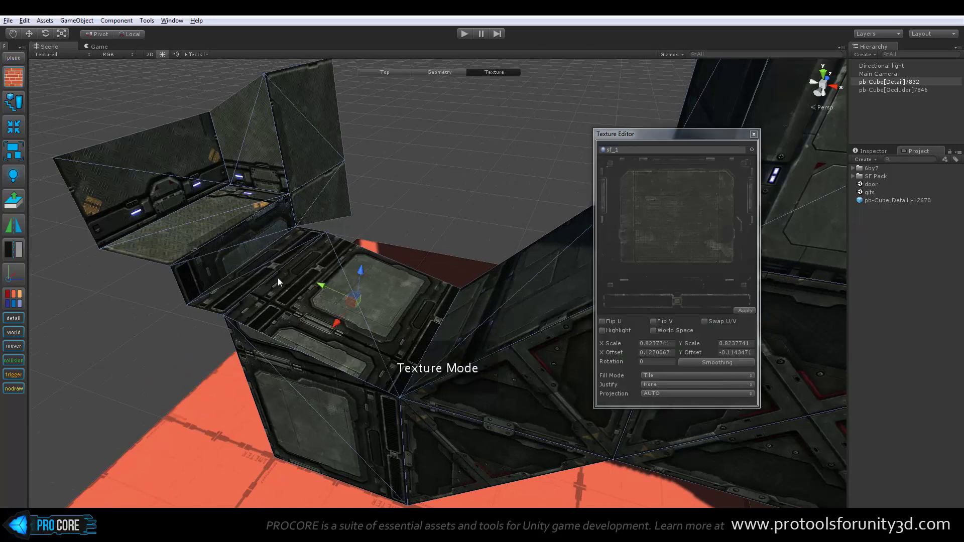
click(611, 330)
shift+click(241, 253)
shift+click(216, 243)
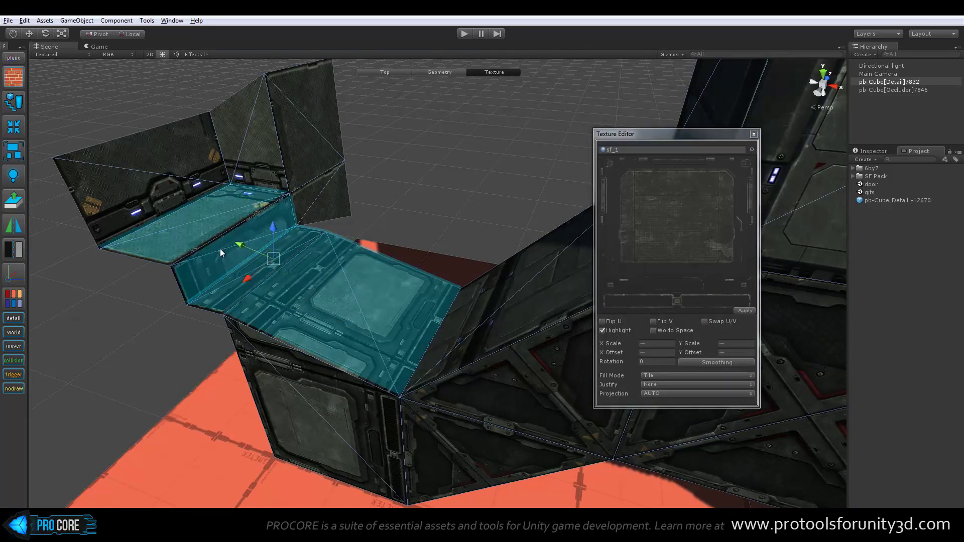
scroll(151, 131, down, 5)
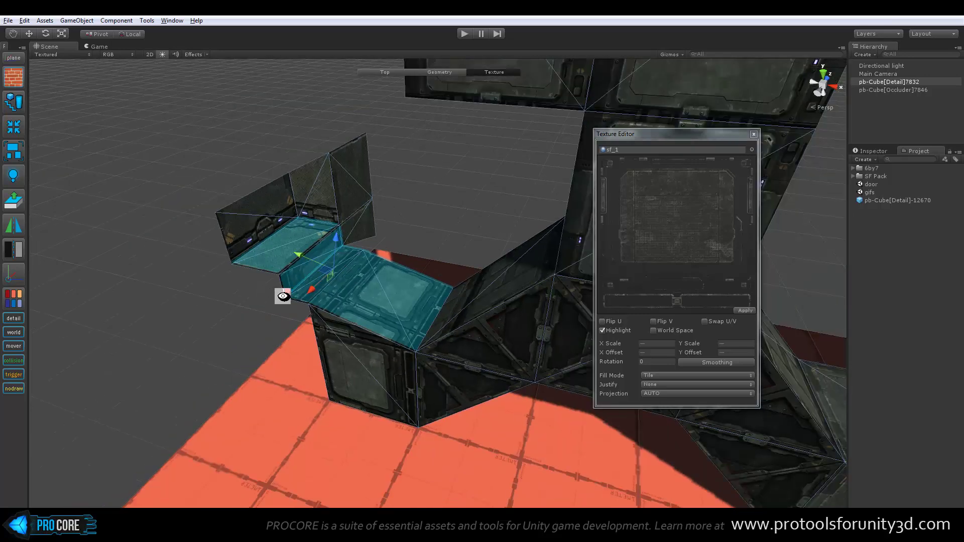
key(alt+g)
scroll(227, 189, up, 3)
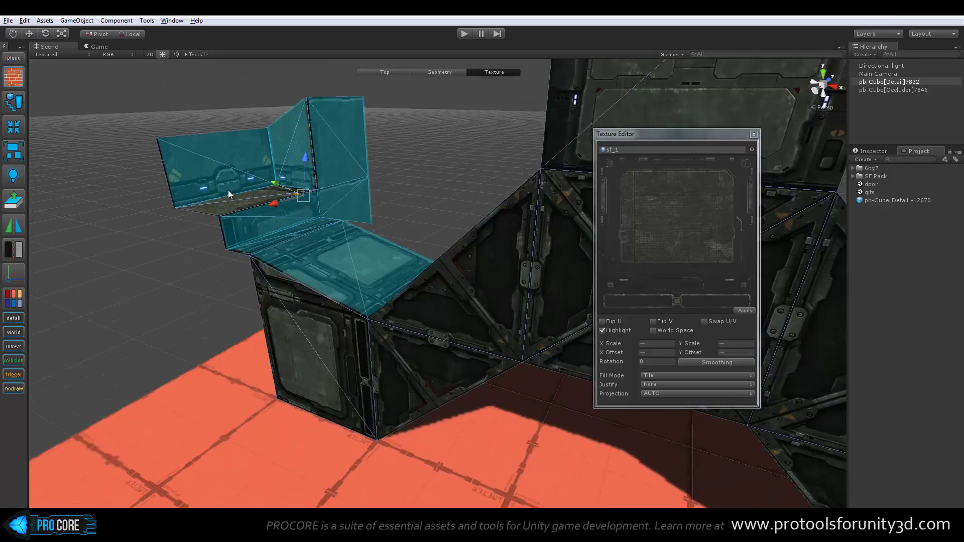
scroll(230, 264, up, 3)
alt+drag(204, 273, 35, 357)
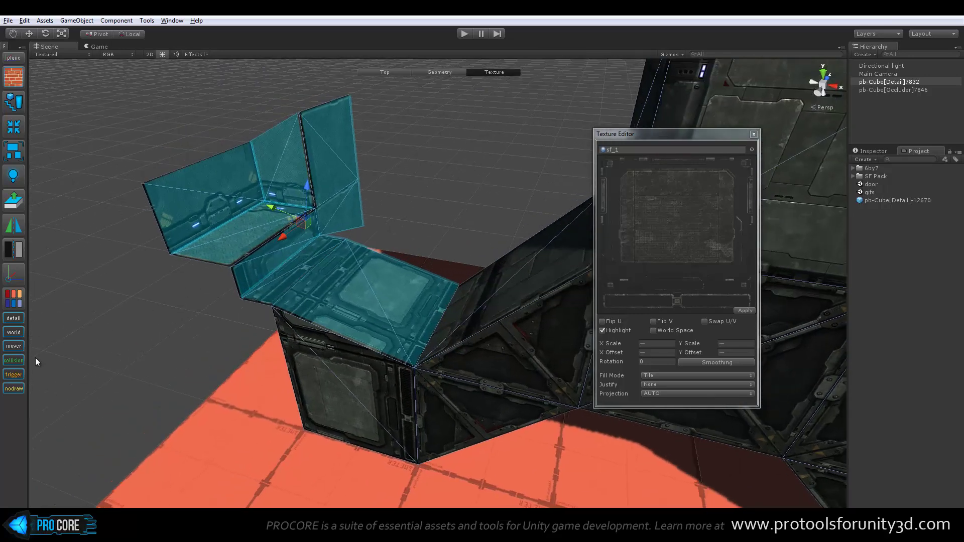
Step: Apply the NoDraw material to the selected ledge faces
click(751, 150)
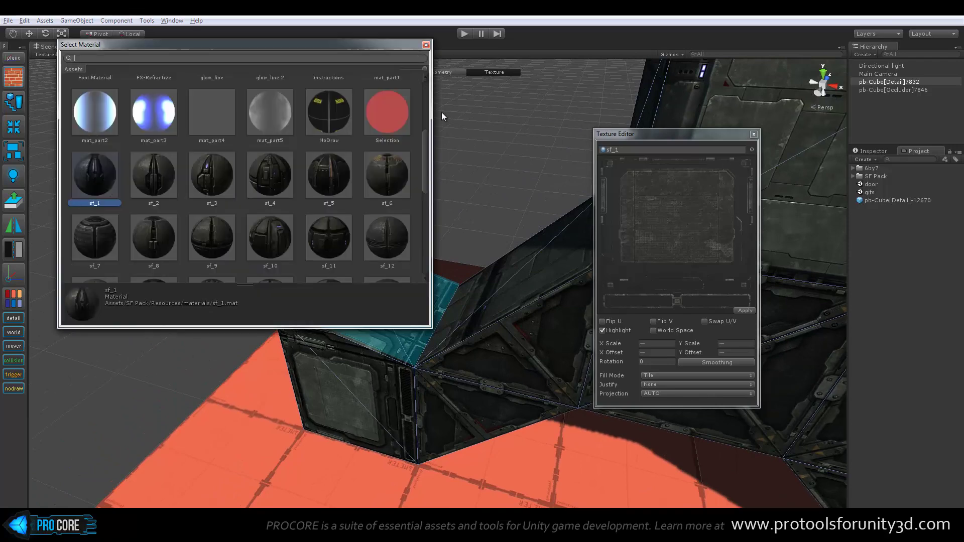
click(343, 115)
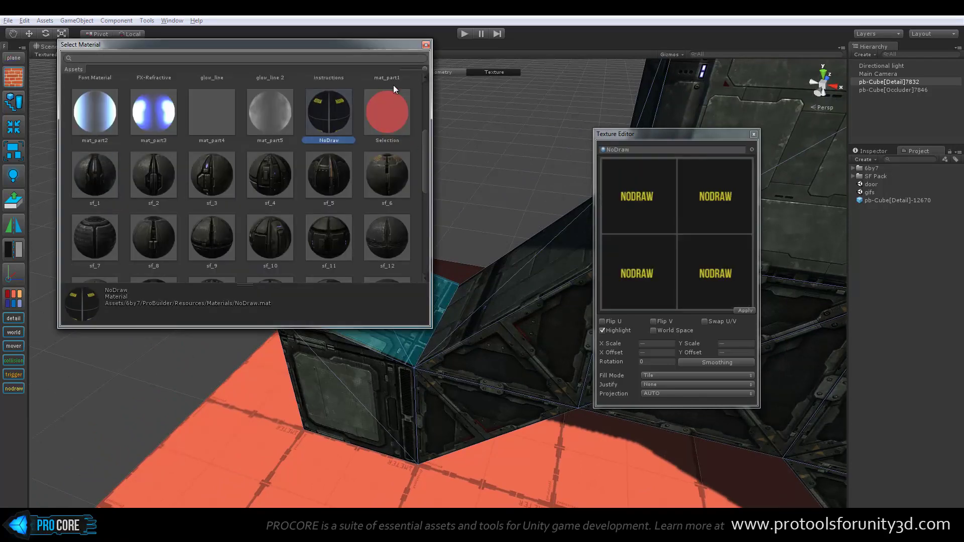
click(426, 44)
mouse_move(409, 248)
alt+mouse_down()
mouse_move(279, 254)
mouse_move(361, 246)
alt+mouse_up()
ctrl+shift+click(399, 246)
click(753, 134)
Step: Deselect the mesh and toggle NoDraw face visibility off and on
click(461, 168)
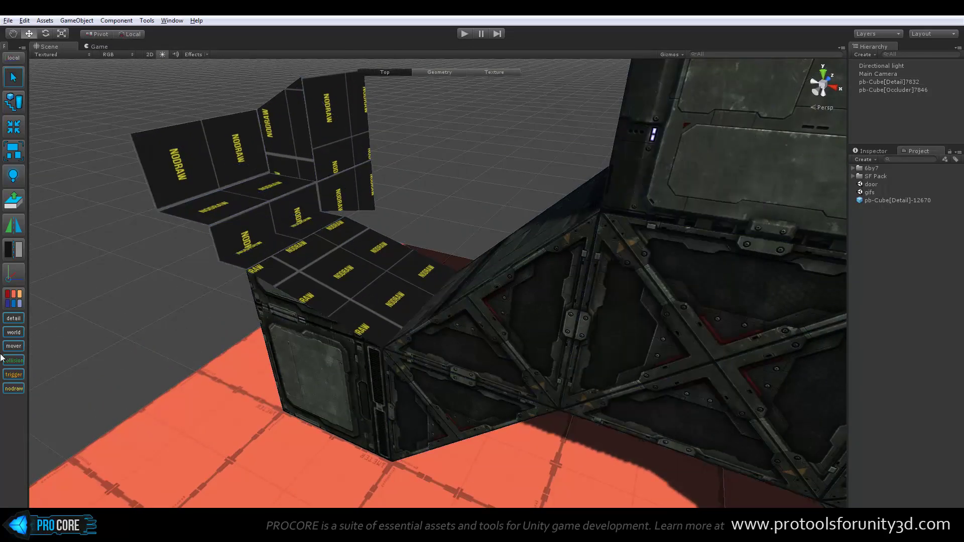
click(15, 389)
click(15, 390)
alt+drag(329, 330, 340, 354)
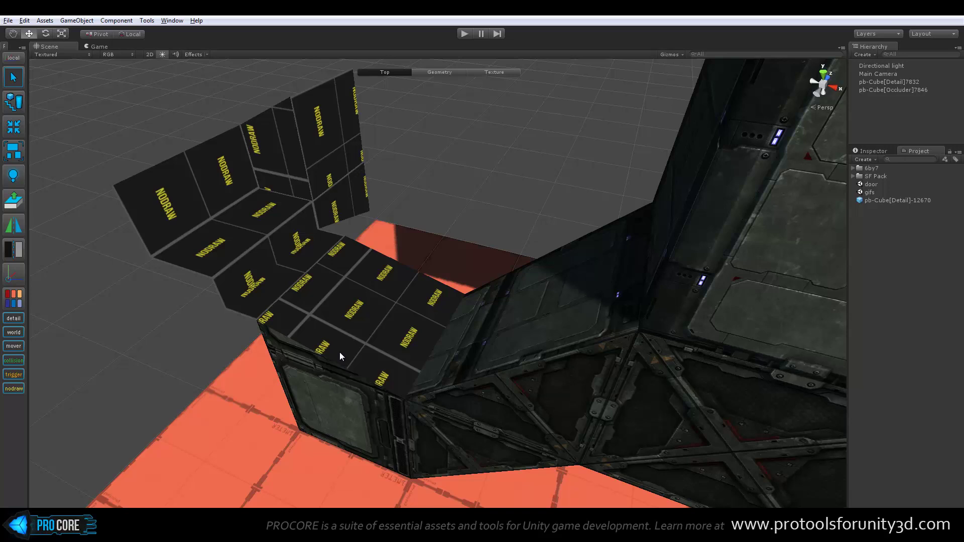
mouse_move(339, 352)
alt+mouse_down()
mouse_move(459, 293)
mouse_move(546, 295)
mouse_move(514, 303)
mouse_move(513, 327)
mouse_move(575, 323)
alt+mouse_up()
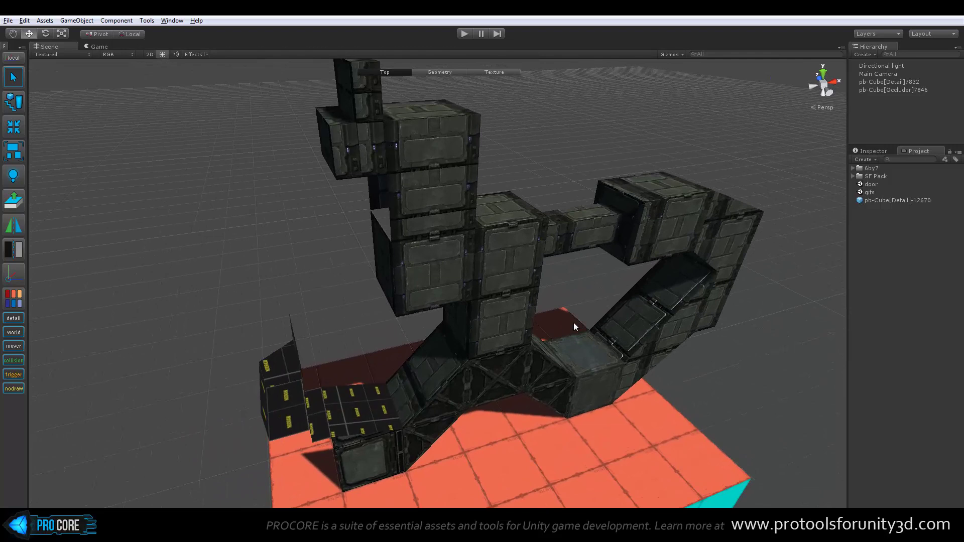
alt+drag(572, 324, 558, 321)
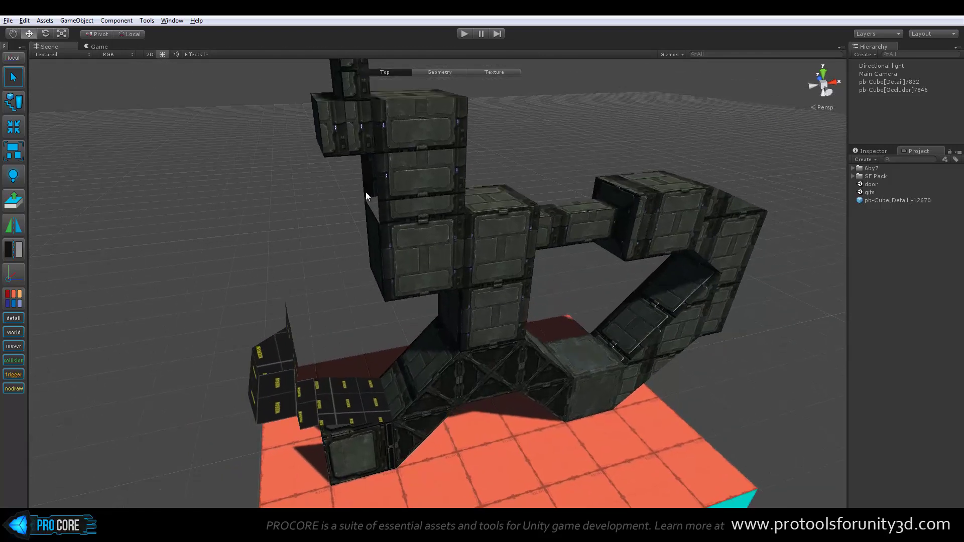
click(147, 20)
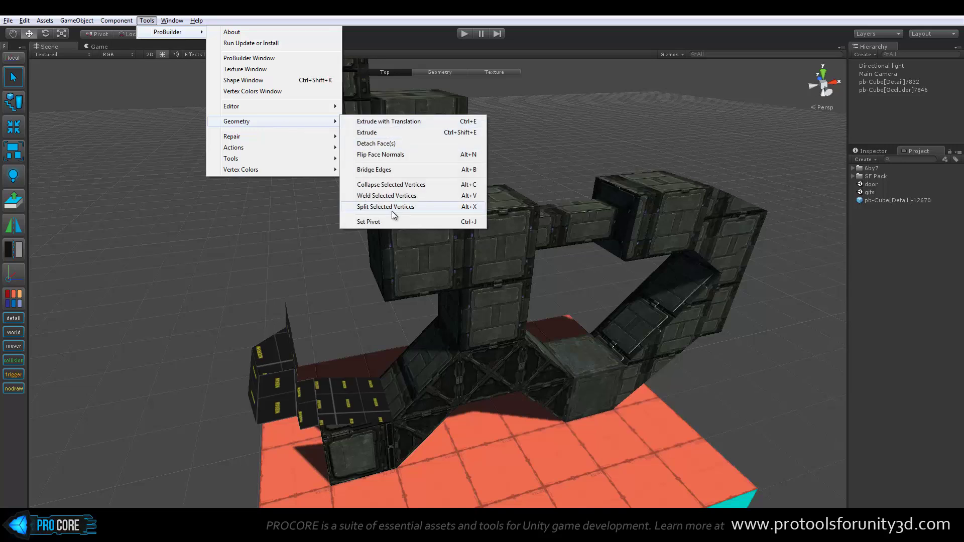
mouse_move(256, 137)
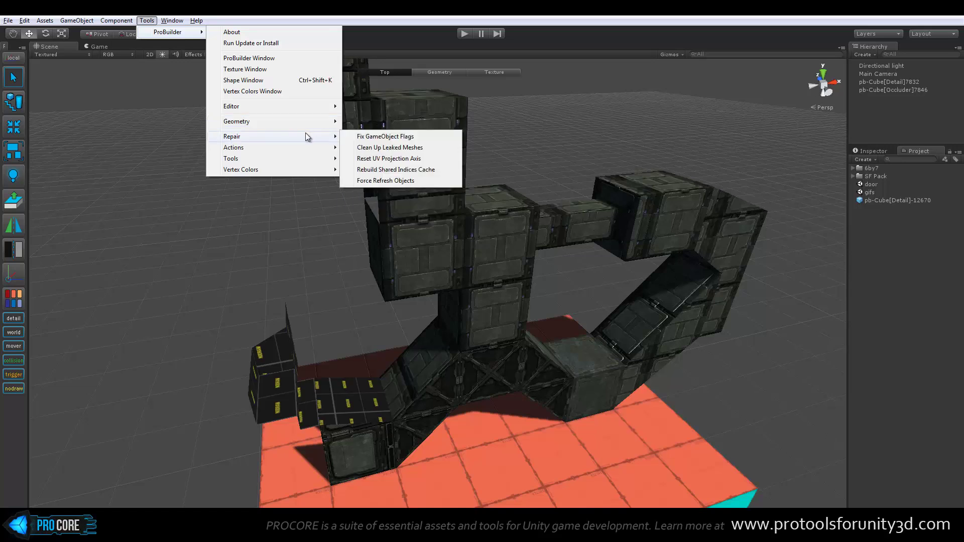
click(130, 200)
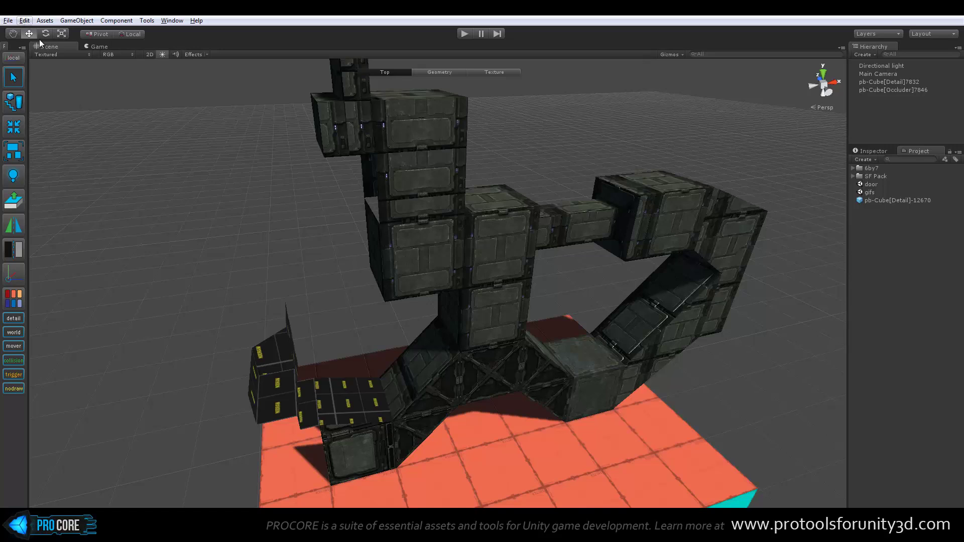
click(24, 20)
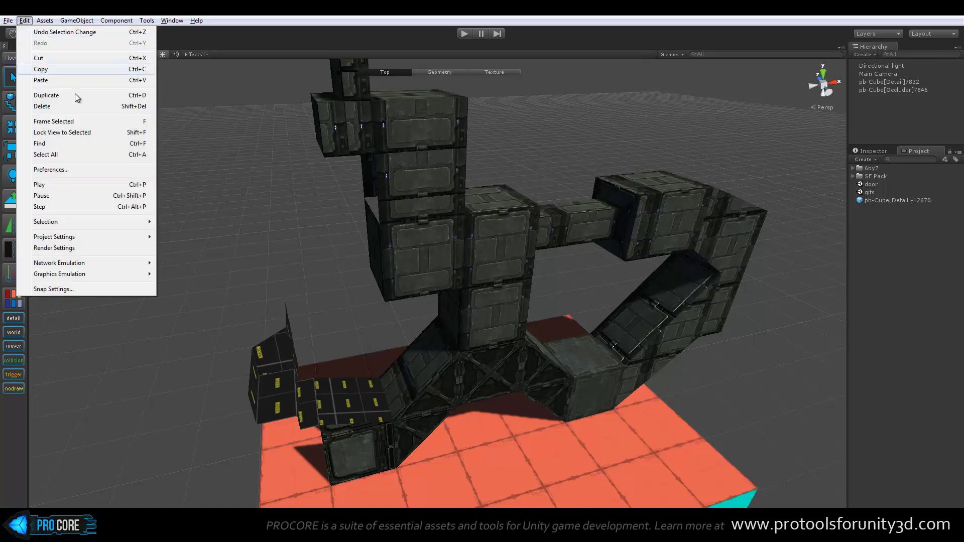
click(82, 172)
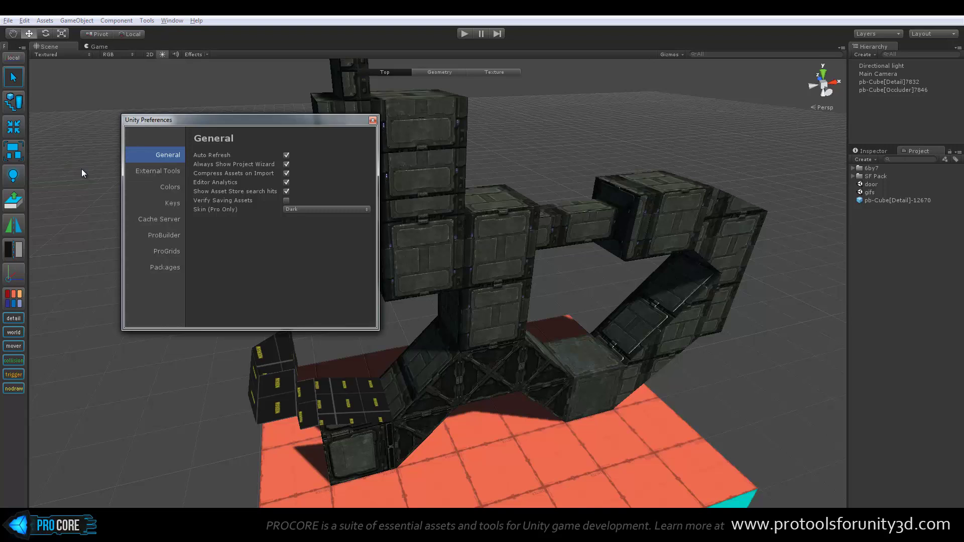
click(168, 236)
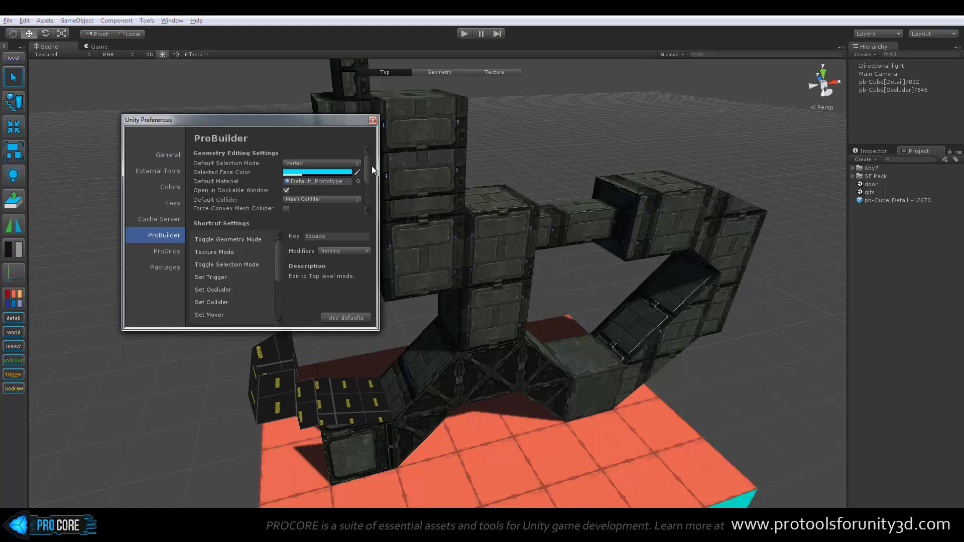
drag(369, 165, 370, 156)
scroll(273, 299, down, 3)
scroll(272, 296, up, 1)
mouse_move(281, 253)
mouse_down()
mouse_move(280, 238)
mouse_move(283, 273)
mouse_up()
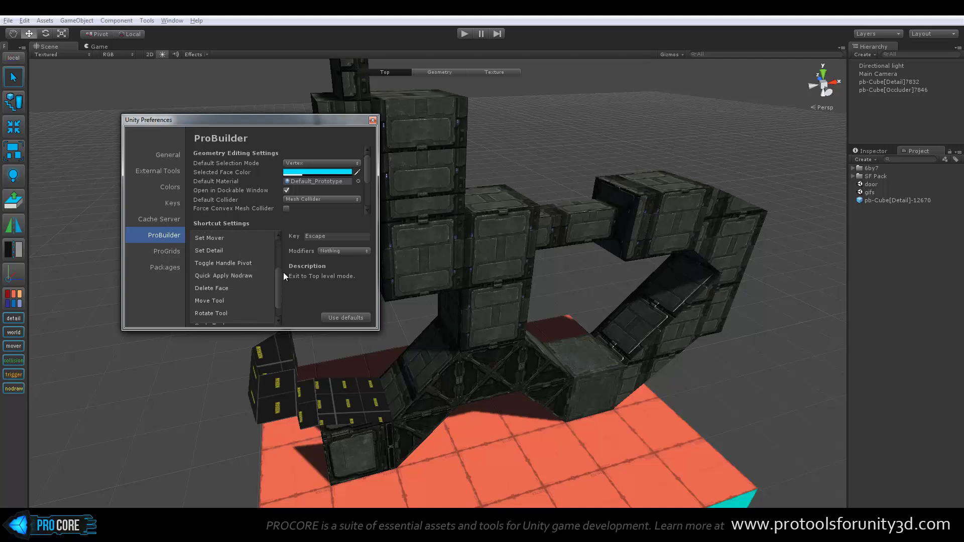
click(373, 120)
mouse_move(459, 180)
alt+mouse_down()
mouse_move(499, 186)
mouse_move(485, 180)
mouse_move(473, 197)
mouse_move(479, 169)
alt+mouse_up()
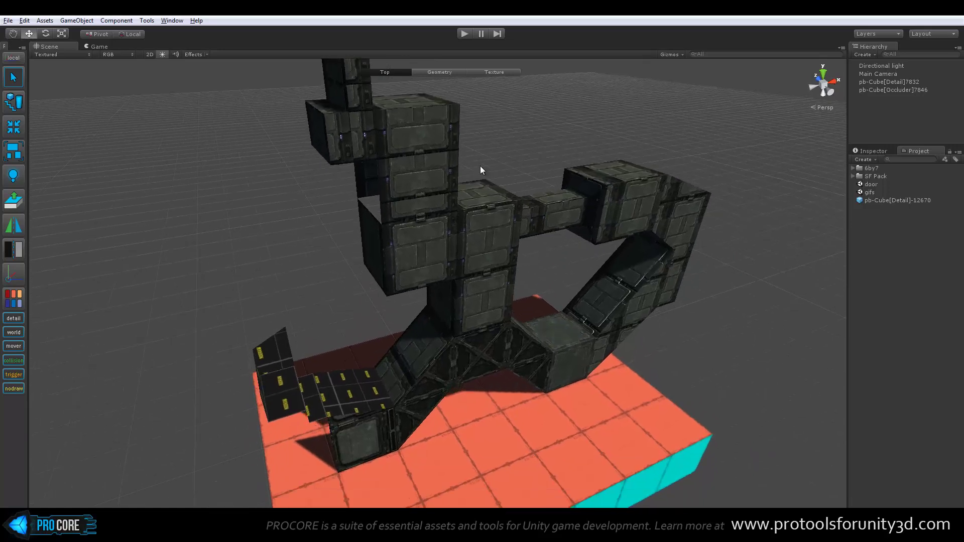